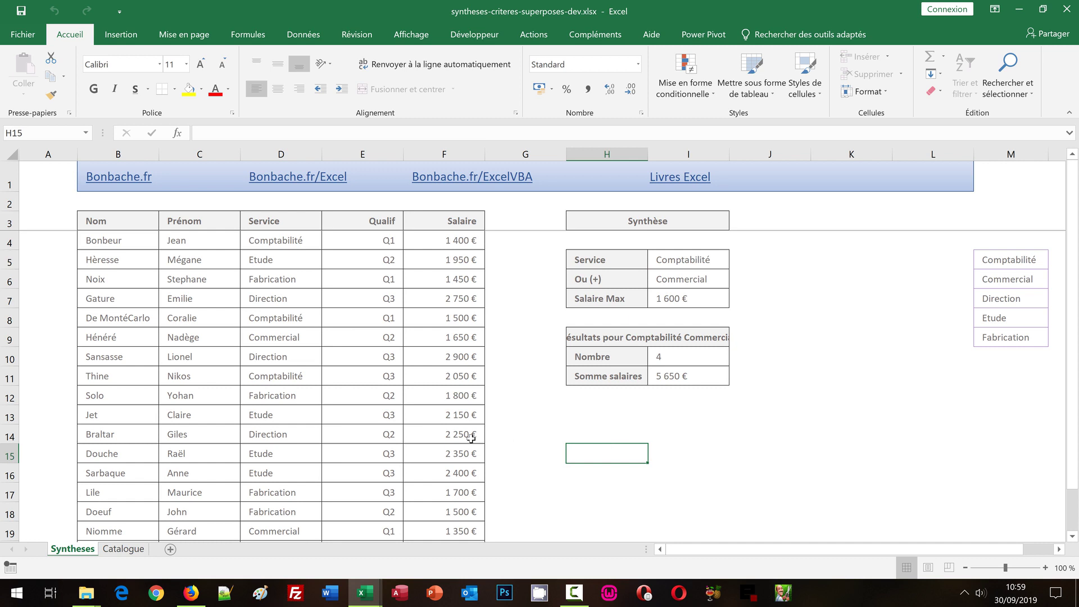
- Examine the formulas behind the Nombre and Somme valeurs results on the Catalogue sheet of the finished workbook
click(123, 549)
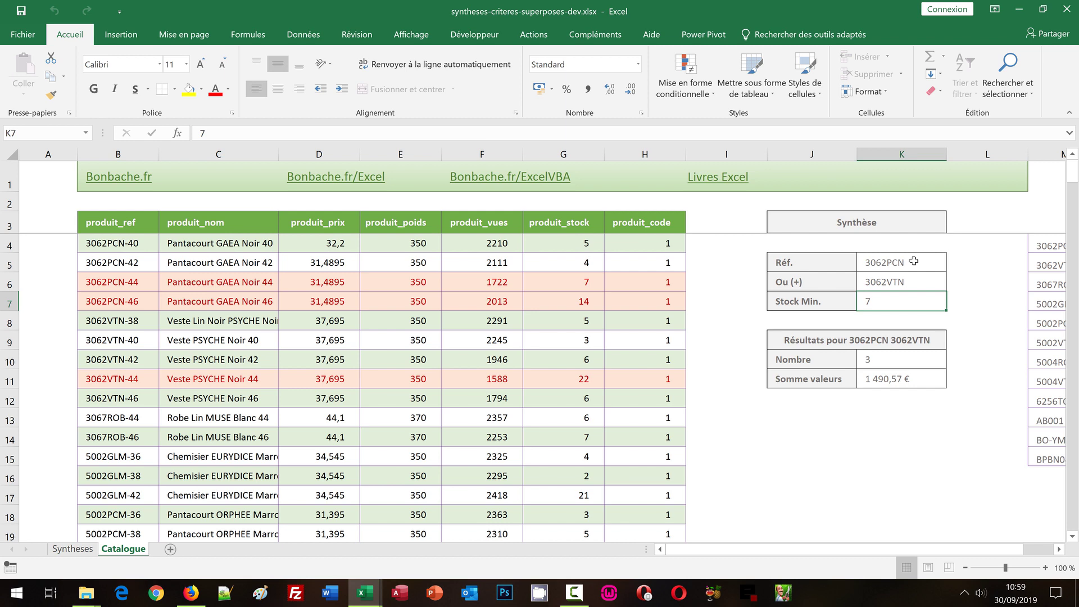
click(906, 359)
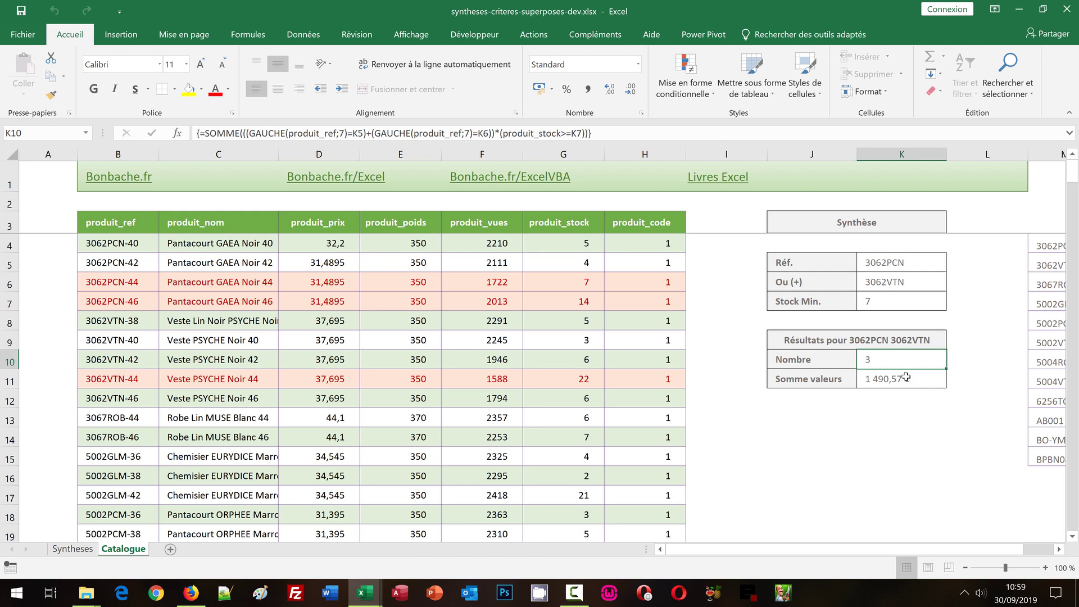
click(905, 377)
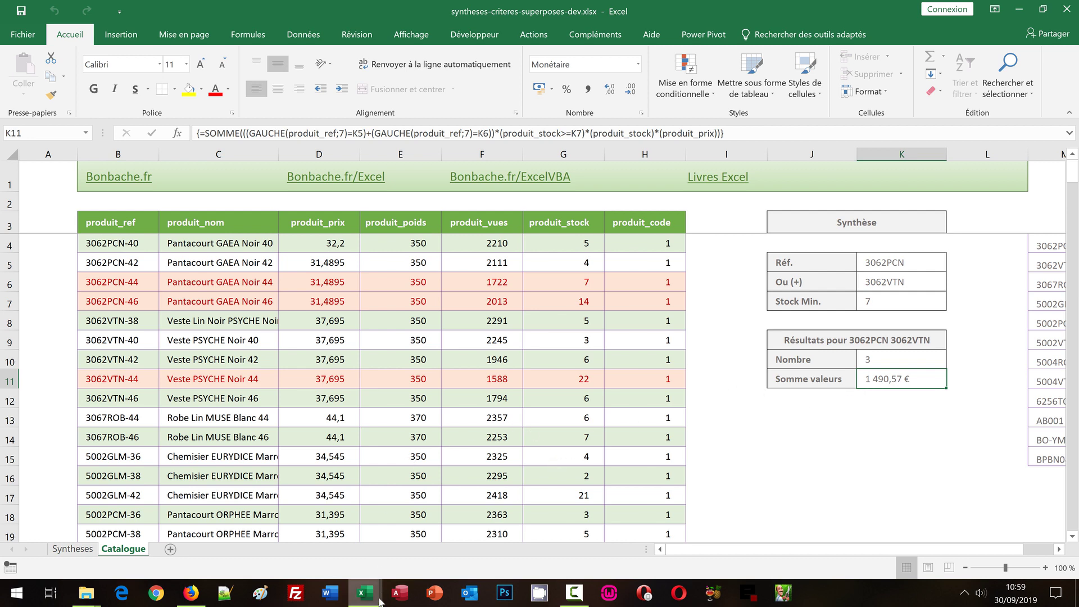
- Switch to the workbook syntheses-criteres-superposes.xlsx and examine the criteria and result cells on its Syntheses sheet
mouse_move(370, 602)
click(440, 529)
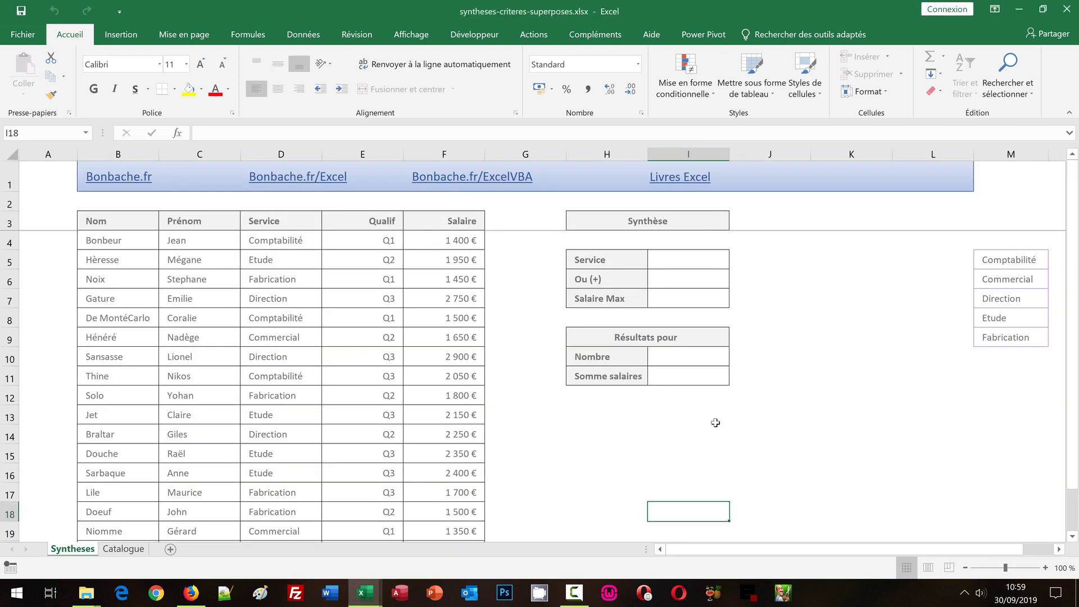
click(653, 449)
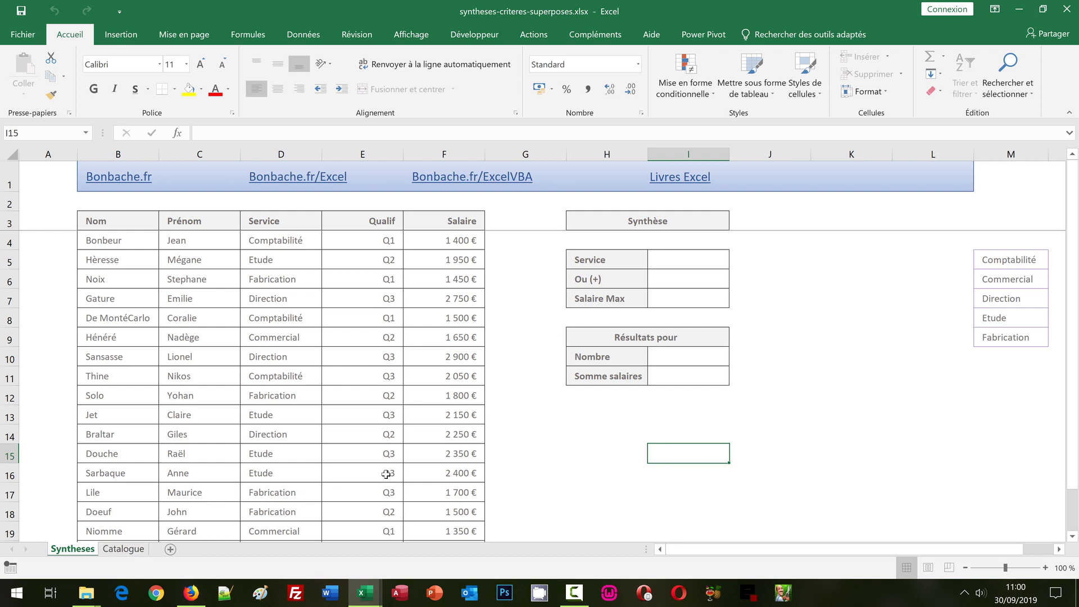
click(129, 245)
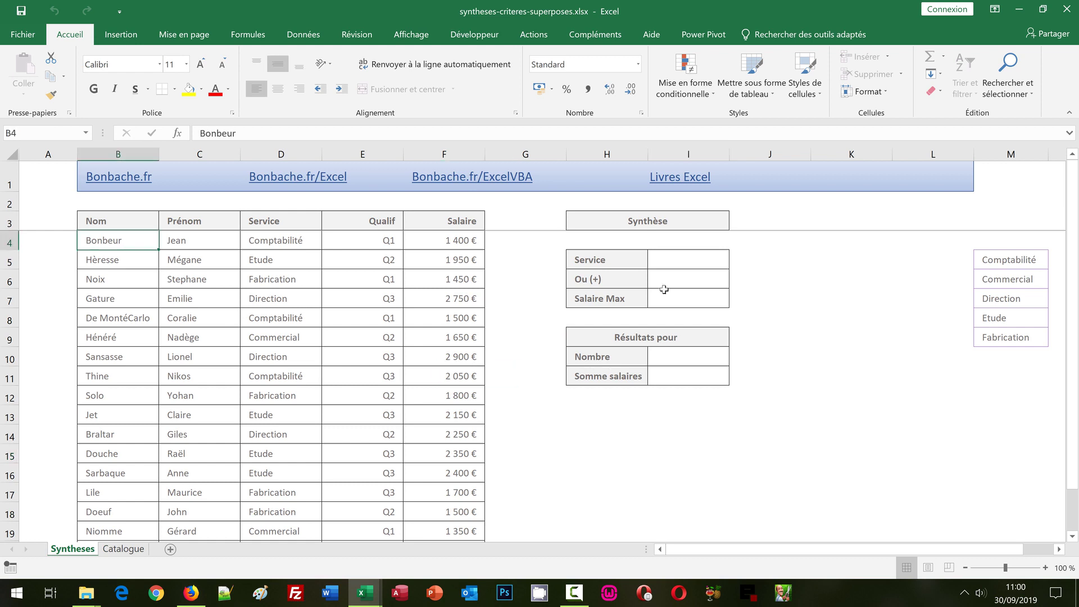
click(675, 260)
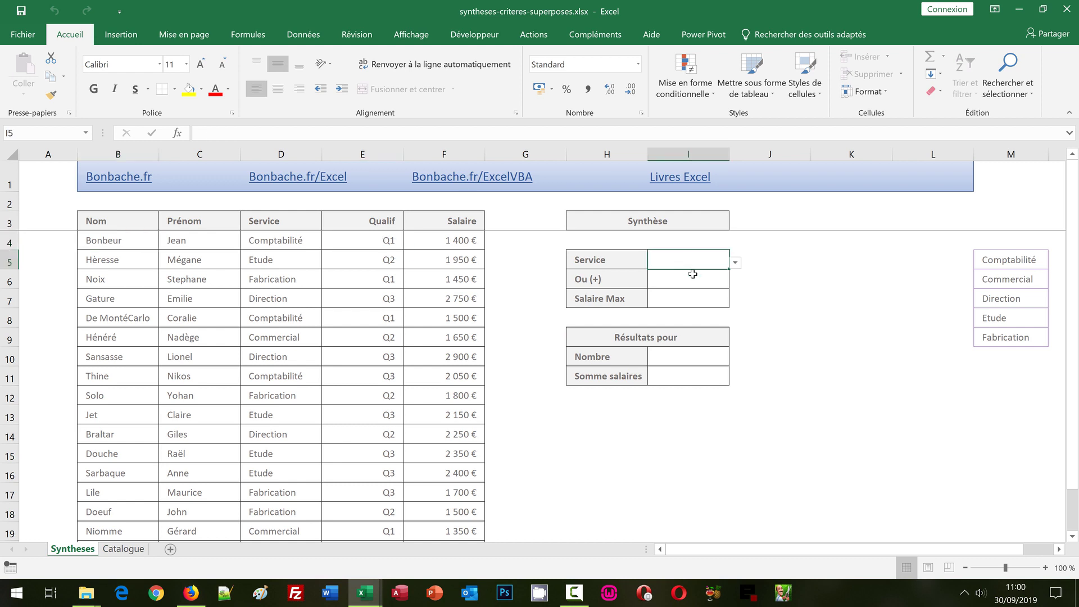
click(692, 275)
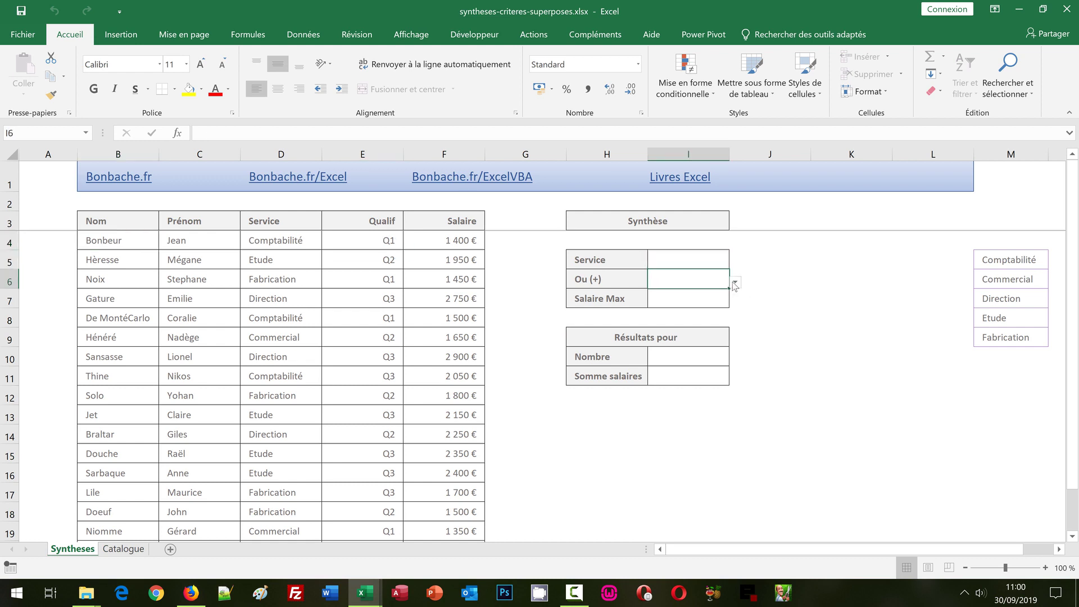
click(735, 283)
click(734, 284)
click(684, 359)
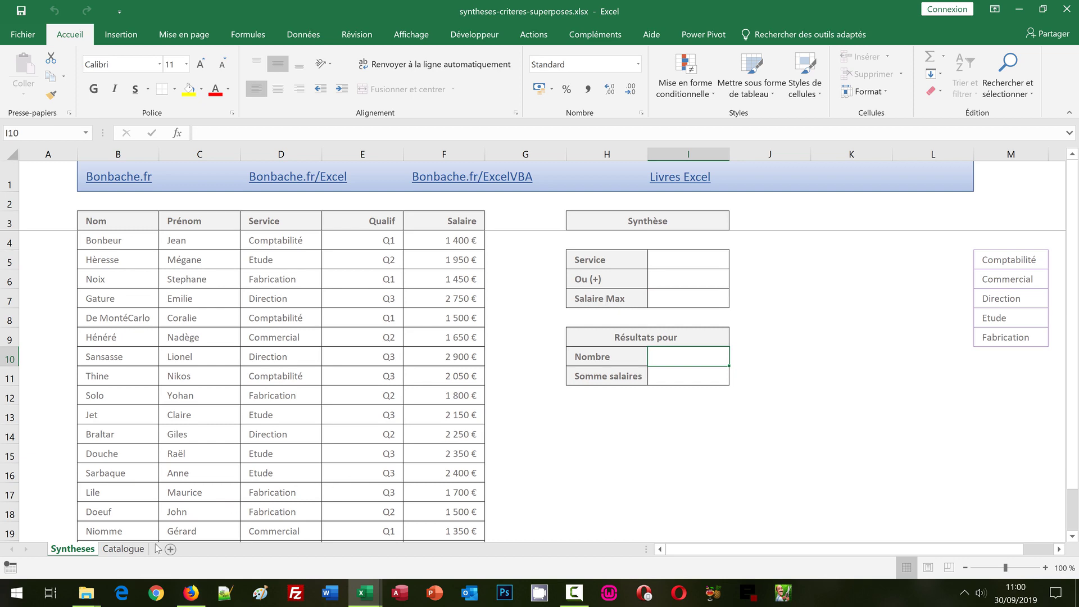
- Examine the Réf., Ou (+) and Stock Min. criteria cells and the Nombre result cell on the Catalogue sheet
click(123, 548)
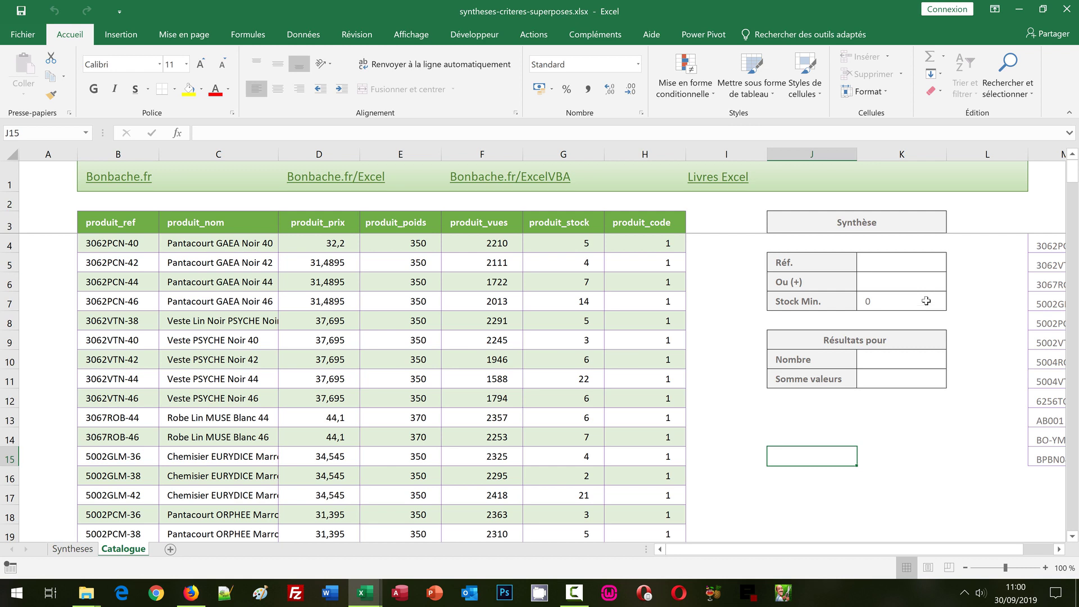
click(911, 262)
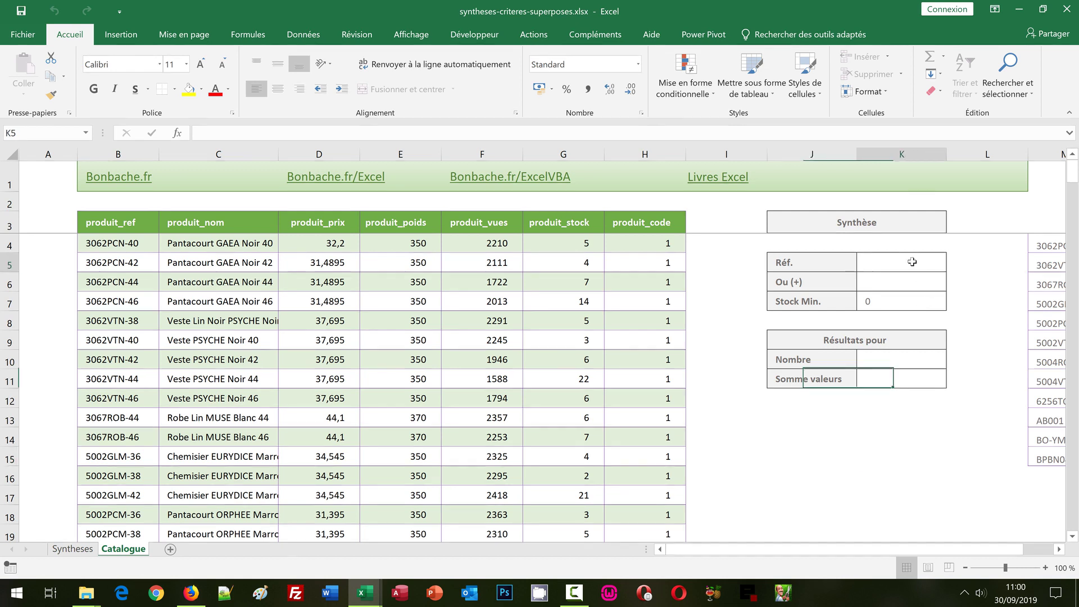
click(926, 286)
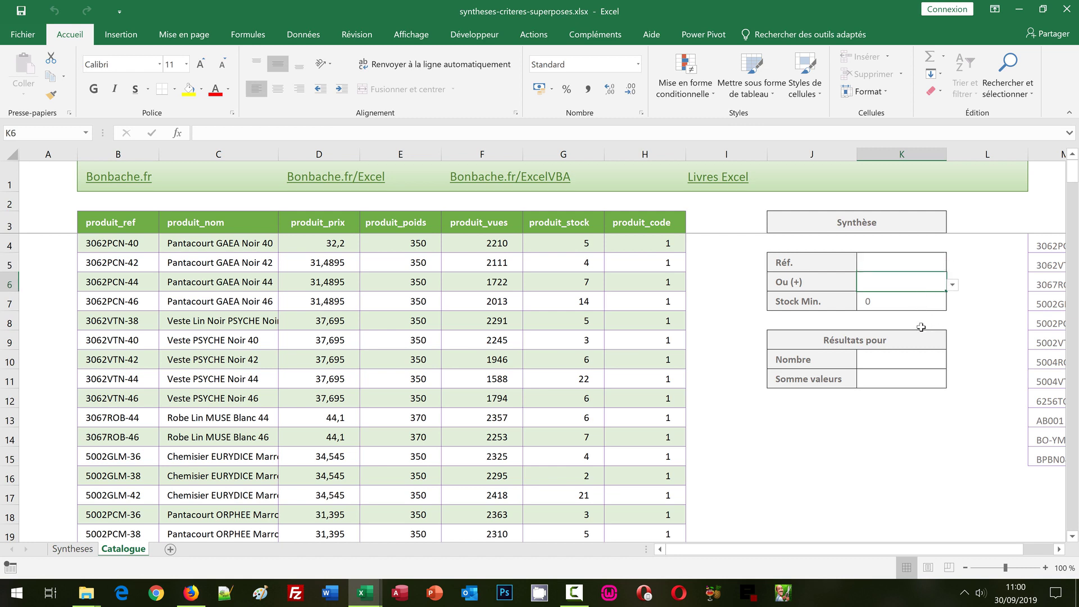
key(Return)
click(877, 361)
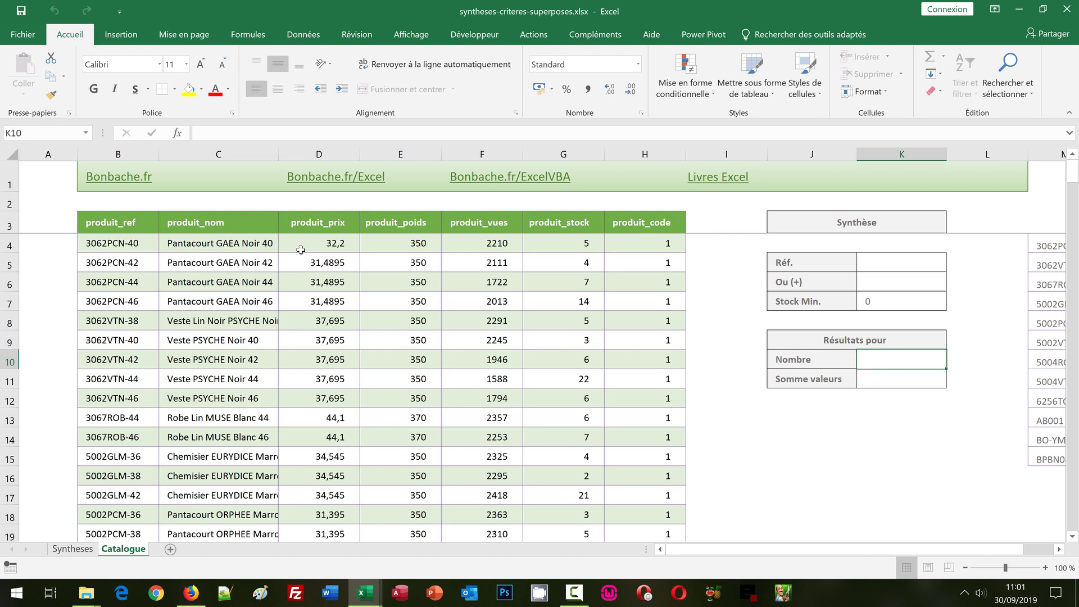
- On the Syntheses sheet, set the Service criterion to Comptabilité and the Ou (+) criterion to Etude
click(72, 551)
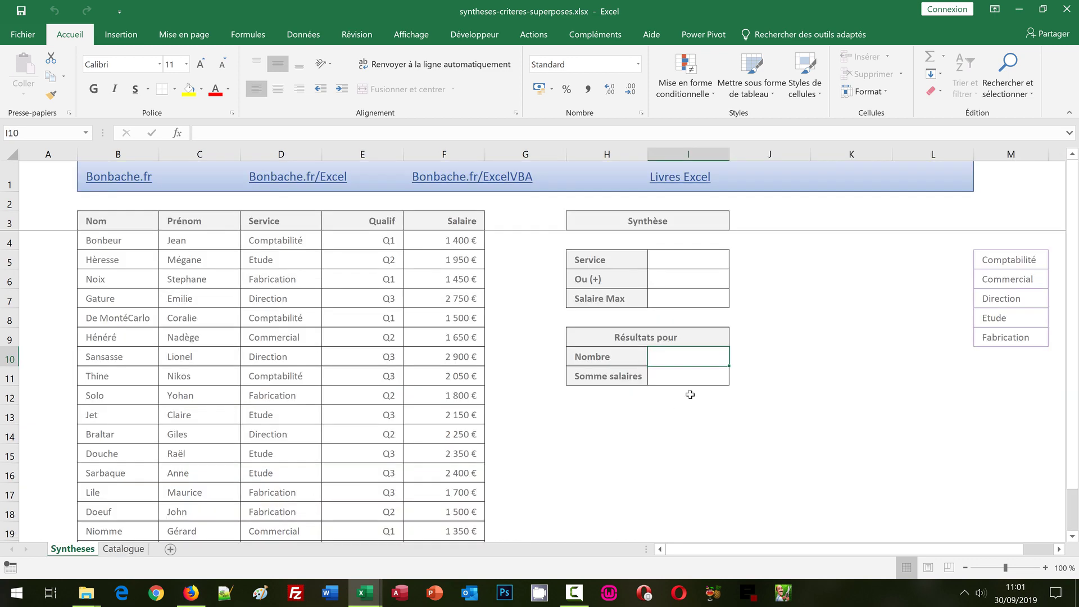
click(700, 260)
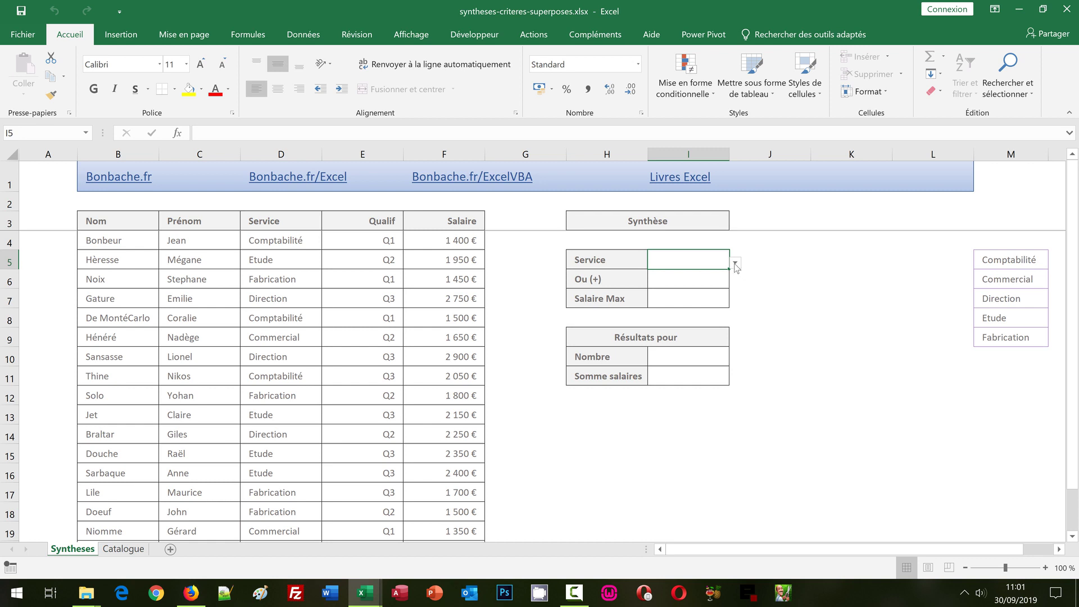
click(735, 262)
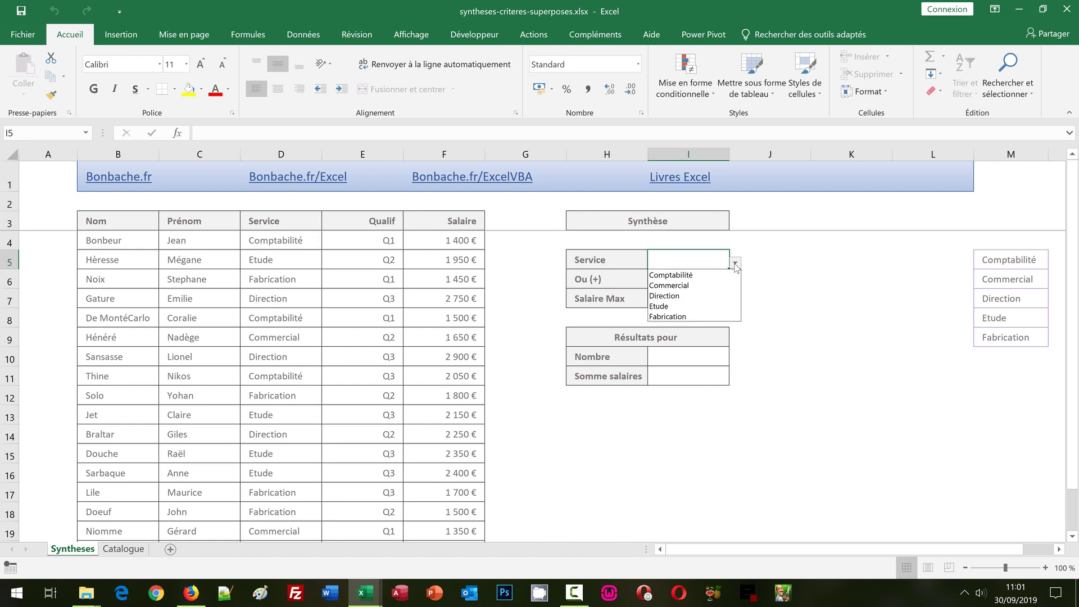
click(710, 275)
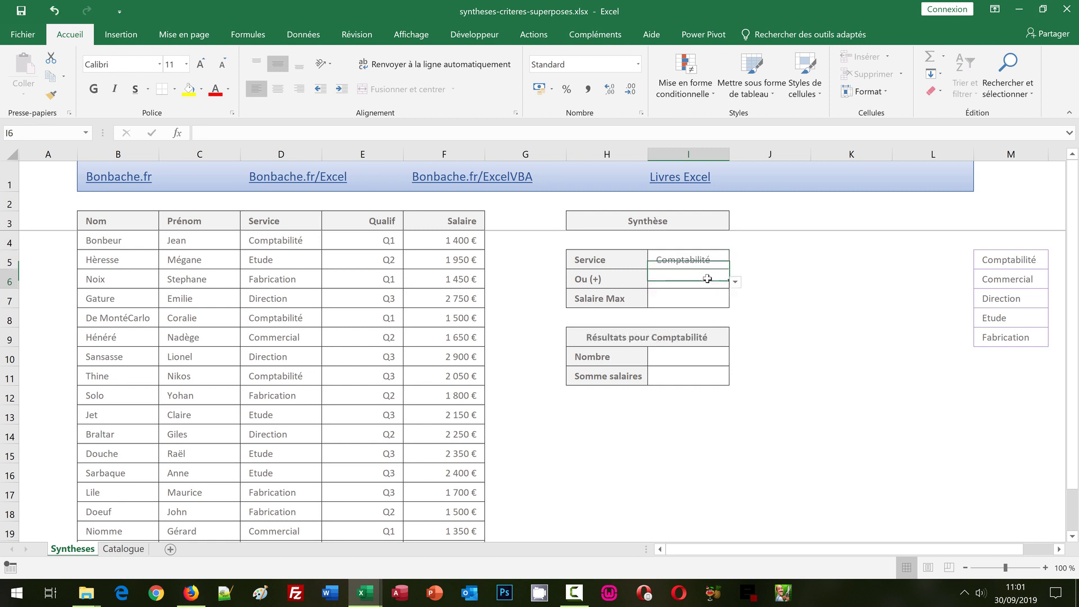
click(707, 279)
click(735, 283)
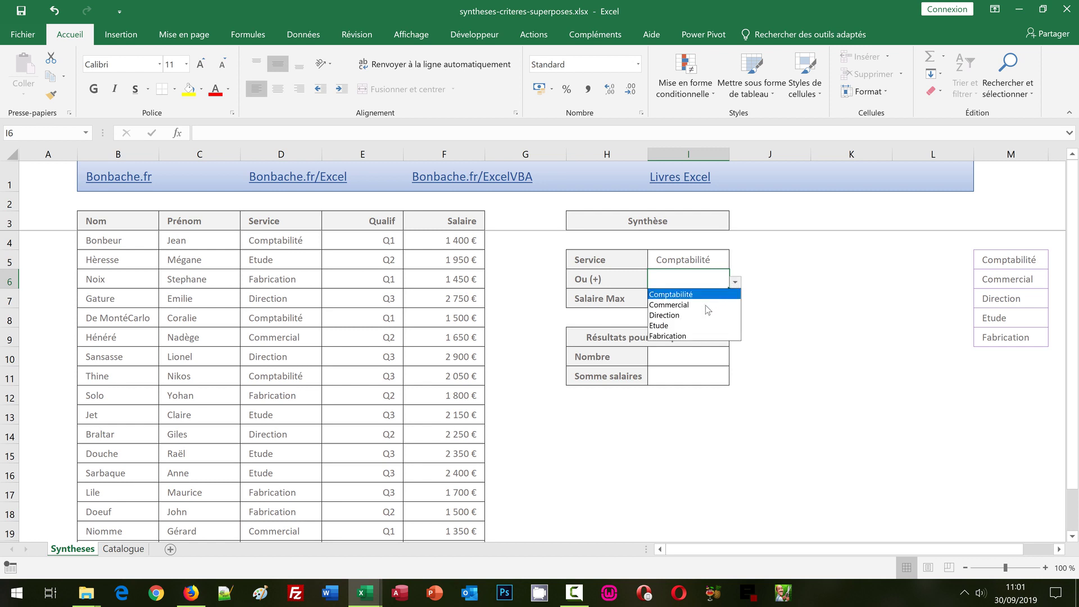
click(691, 325)
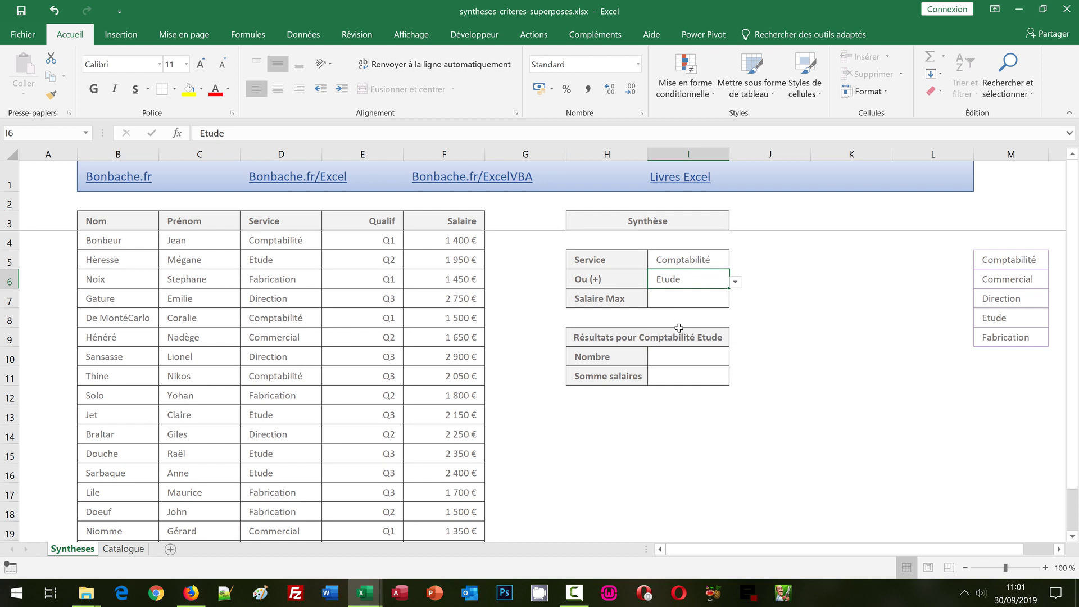
- Set the Salaire Max criterion in cell I7 to 3000
click(669, 303)
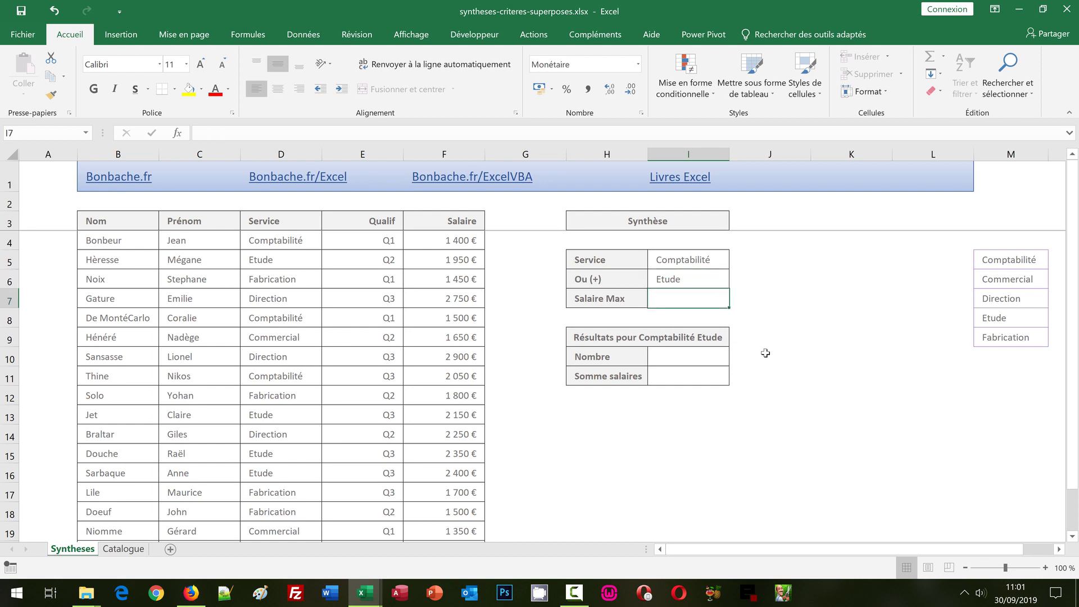
text(3000)
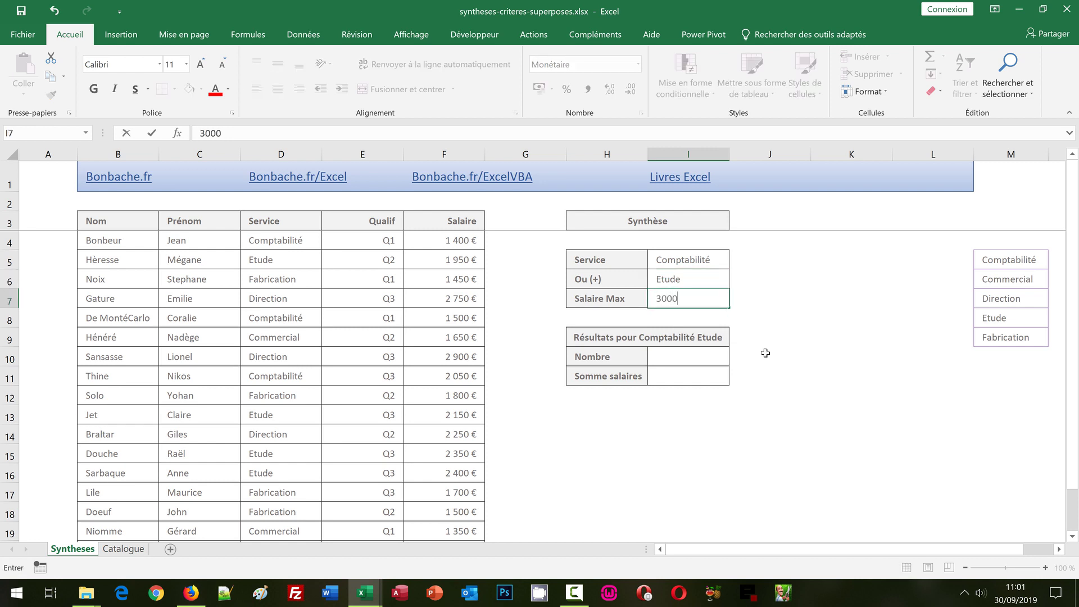
key(Return)
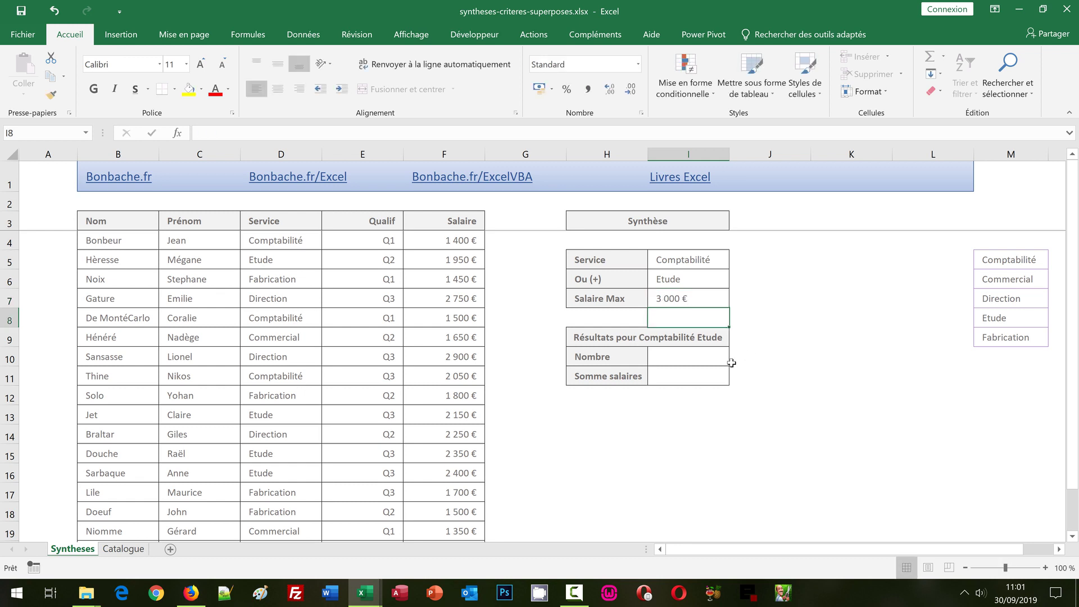
- Start a SOMMEPROD formula in the Nombre result cell I10 and open the function's arguments dialog
click(701, 357)
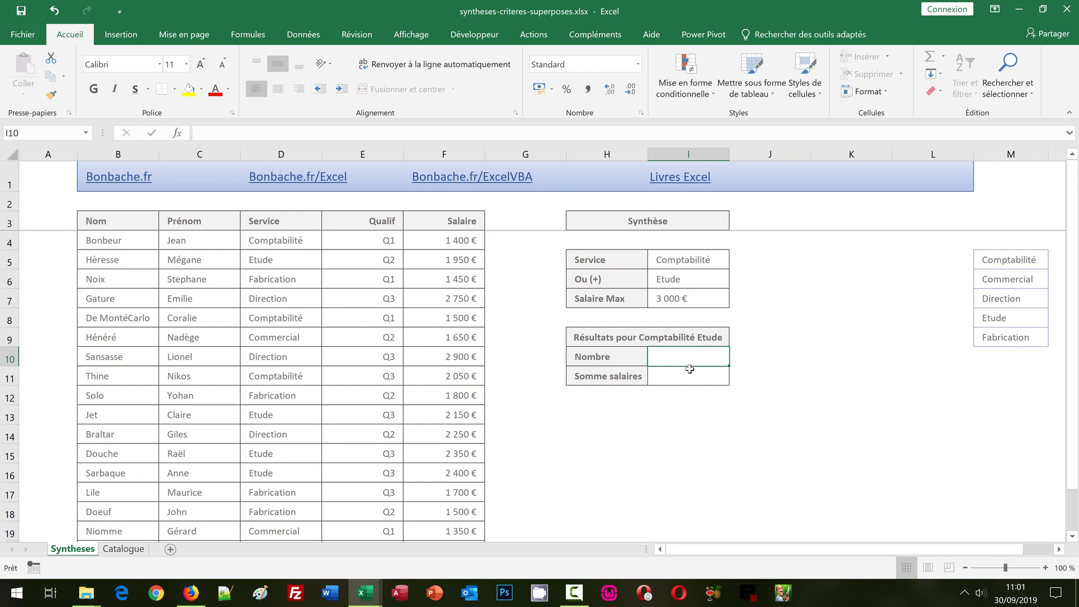
click(691, 376)
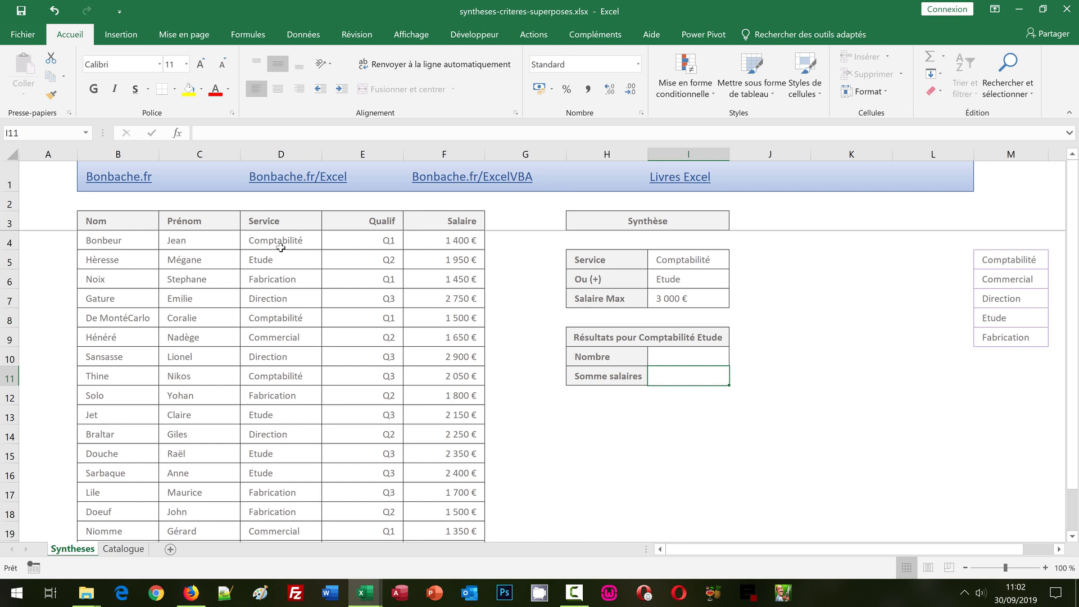
click(680, 358)
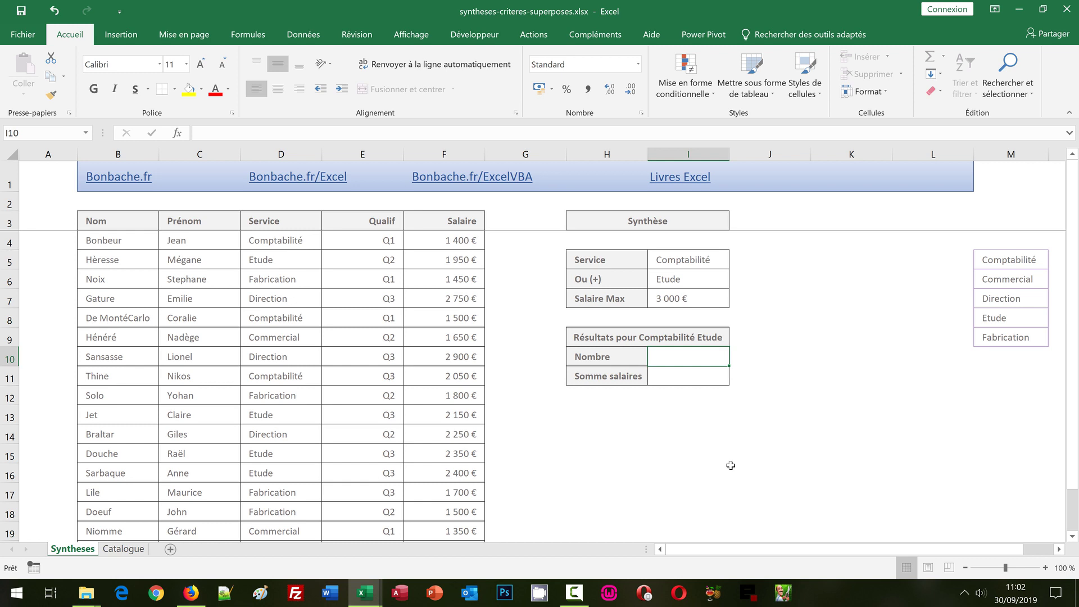
text(=)
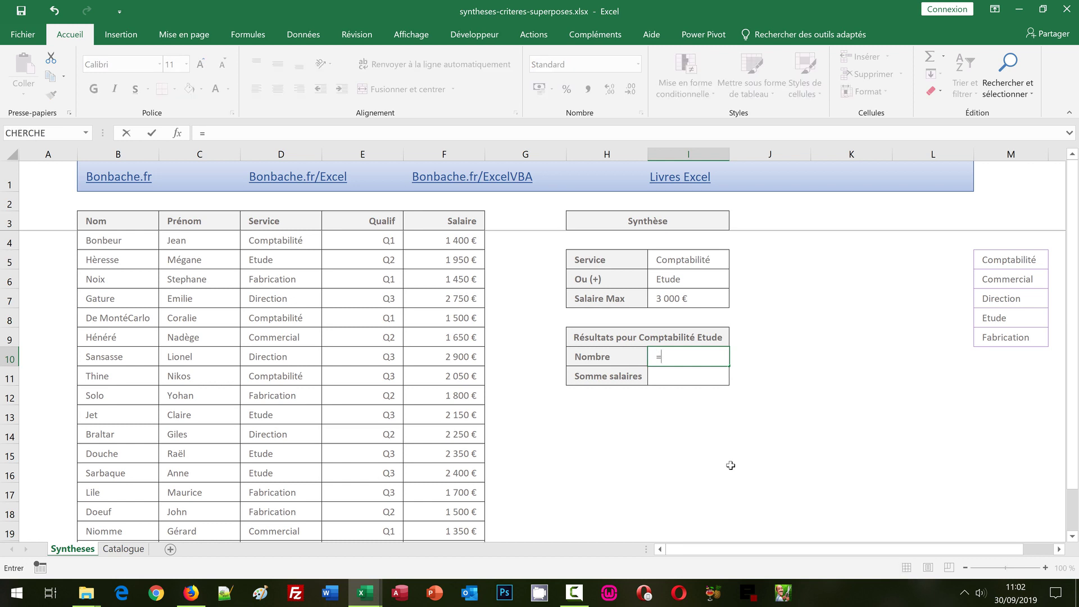
text(S)
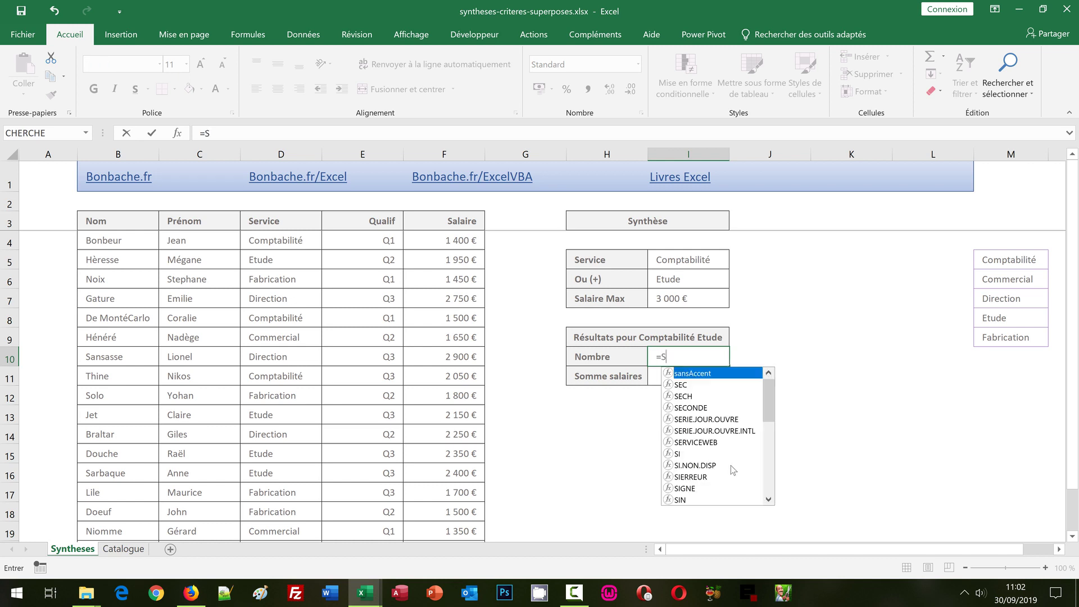
text(ommeprod)
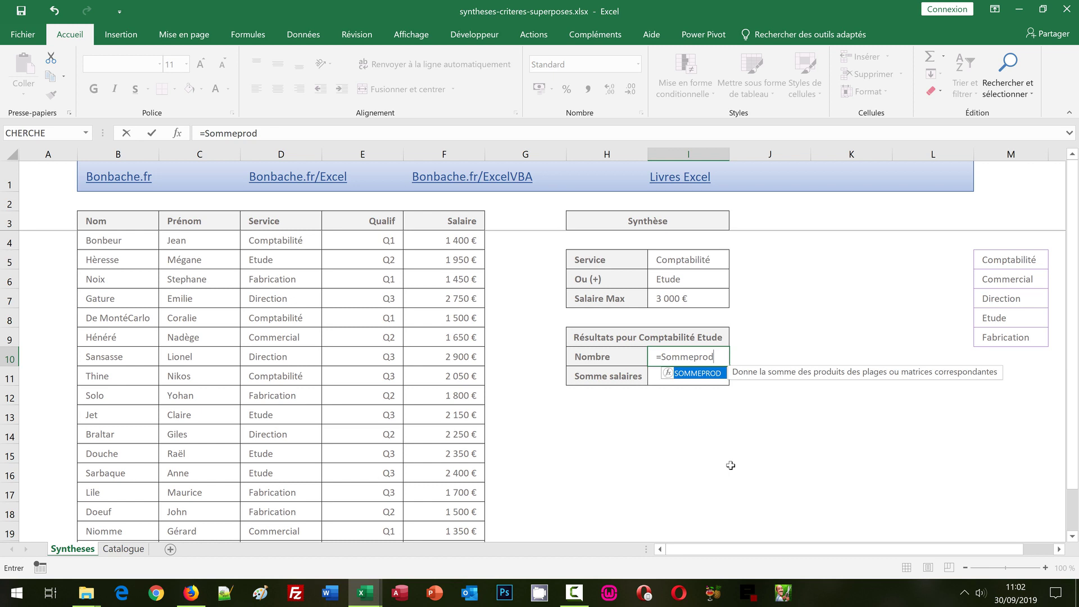
text(()
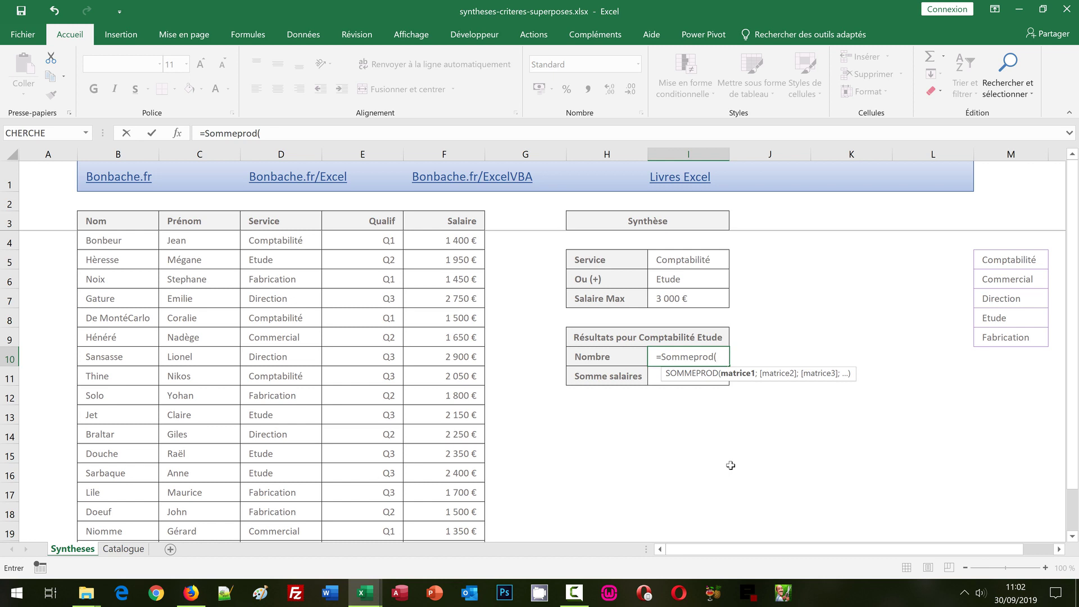
click(176, 133)
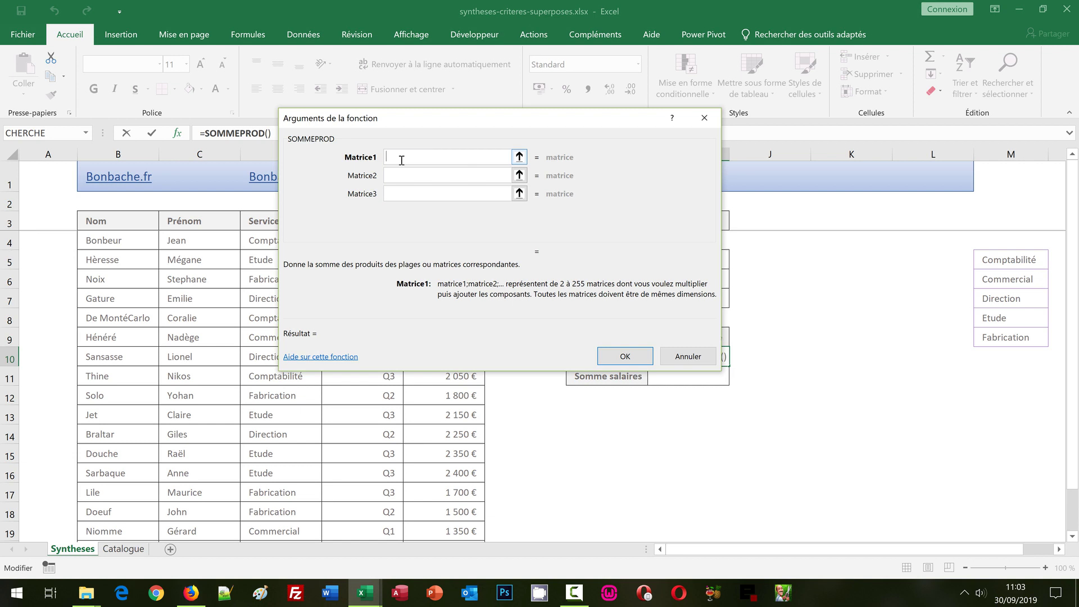
- In Matrice1, open a double parenthesis, enter the condition comparing services D4:D21 with the Service criterion I5, and append a plus sign
text((()
drag(422, 120, 648, 122)
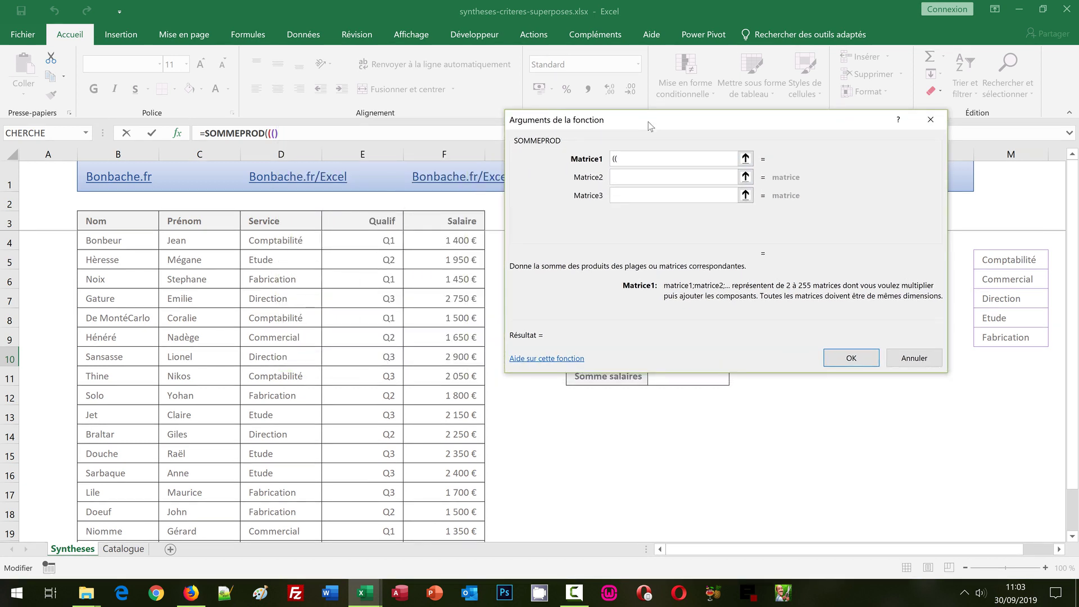
click(268, 241)
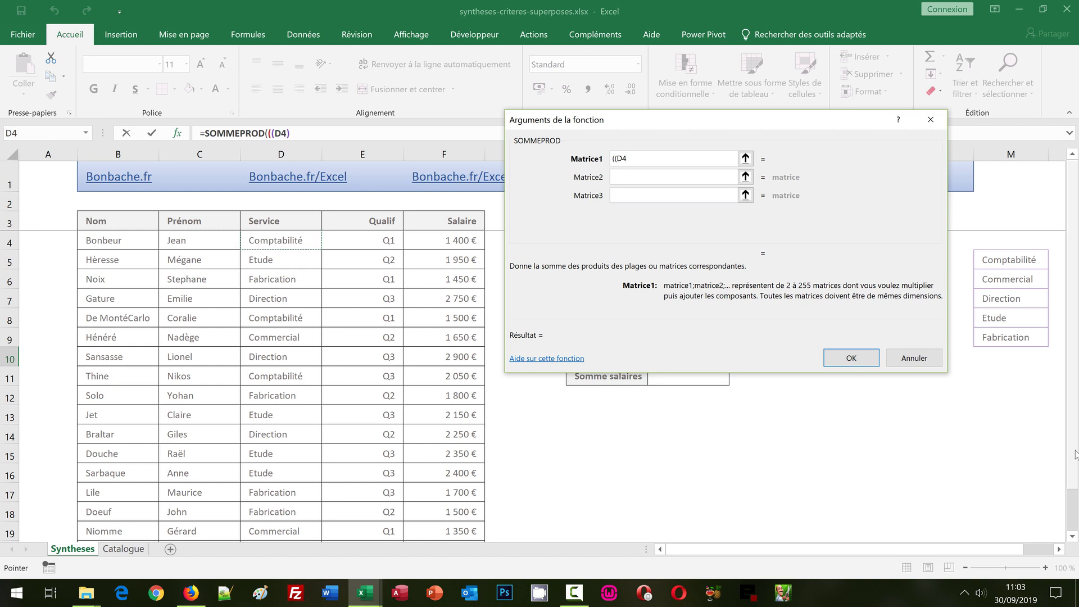
scroll(391, 425, down, 5)
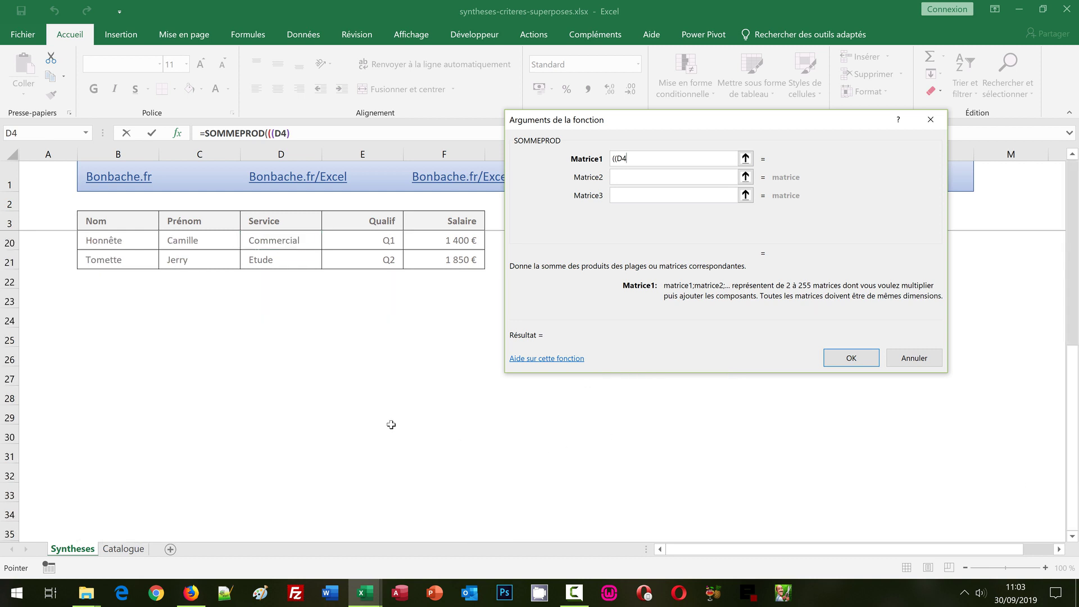
shift+click(282, 258)
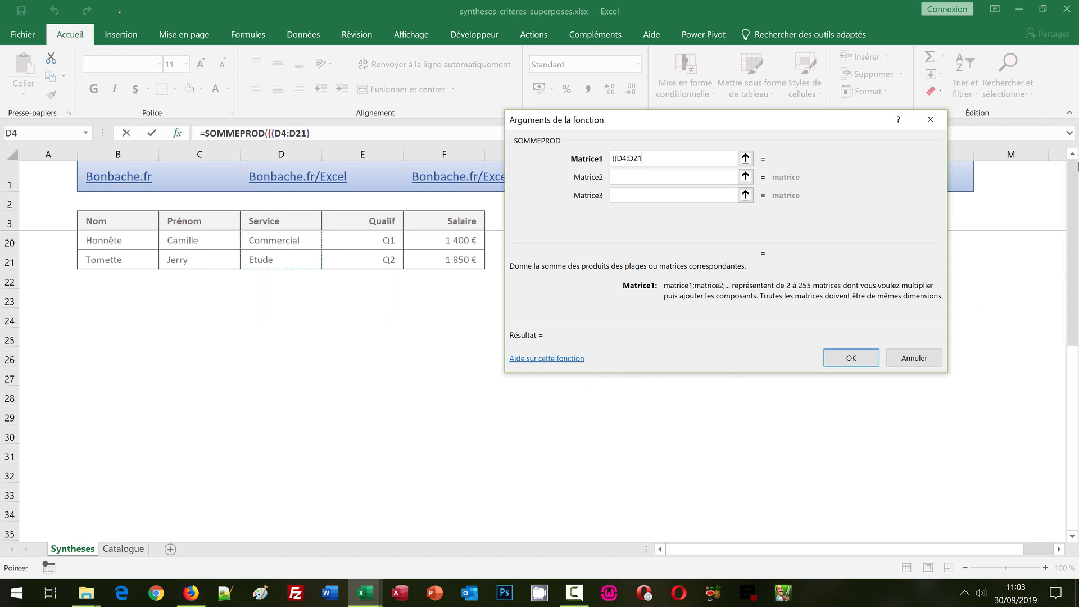
click(1075, 173)
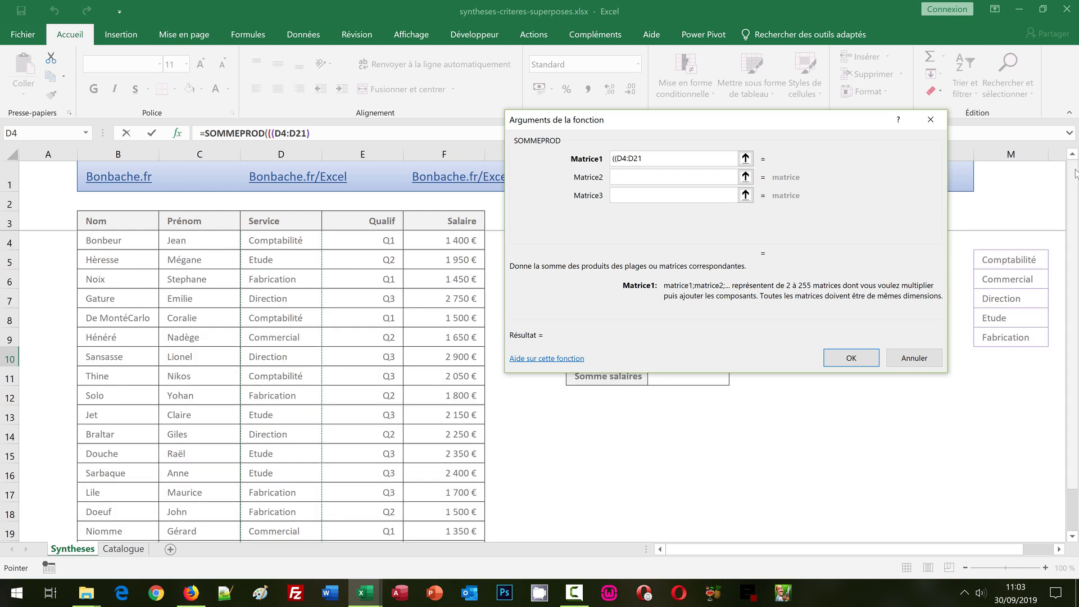
text(=)
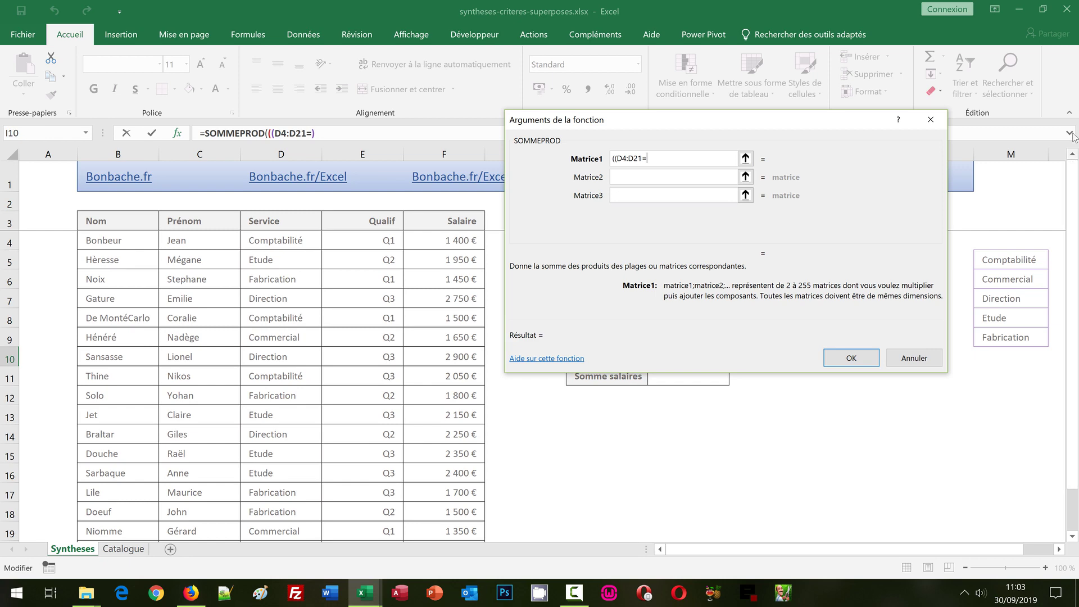
drag(734, 121, 665, 341)
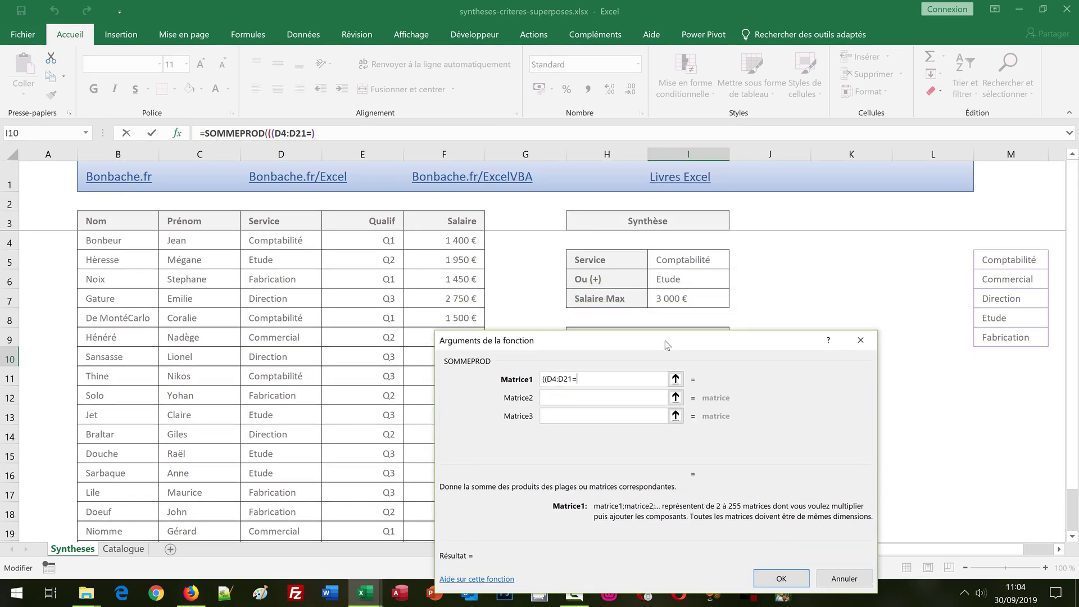
click(693, 259)
text()+)
- Add the second condition (D4:D21=I6) for the Ou (+) criterion and close the parenthesis grouping the two service conditions
text(()
click(266, 240)
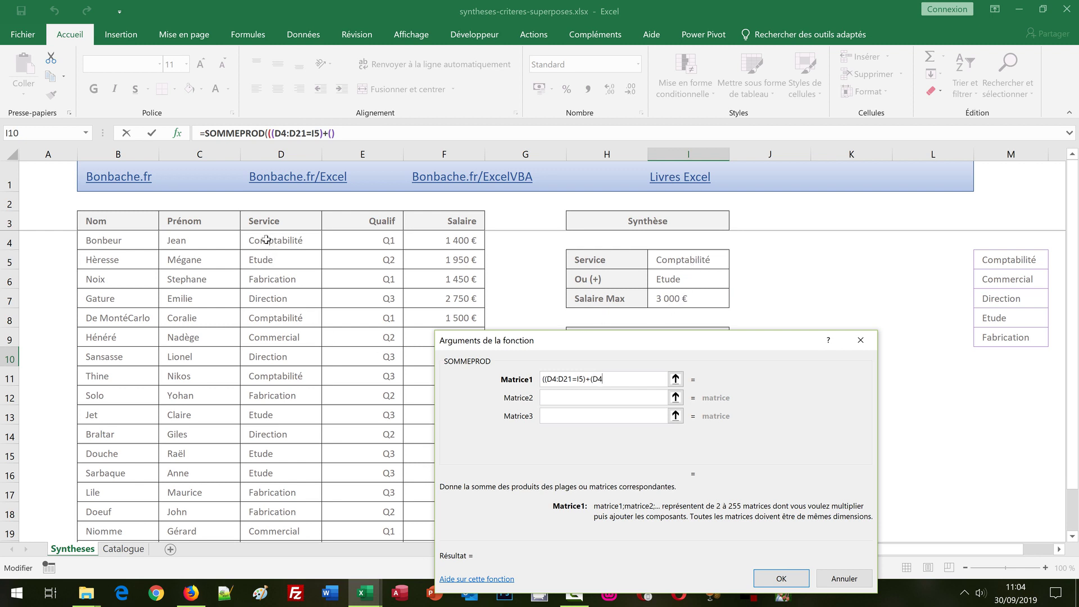
click(1074, 503)
shift+click(269, 261)
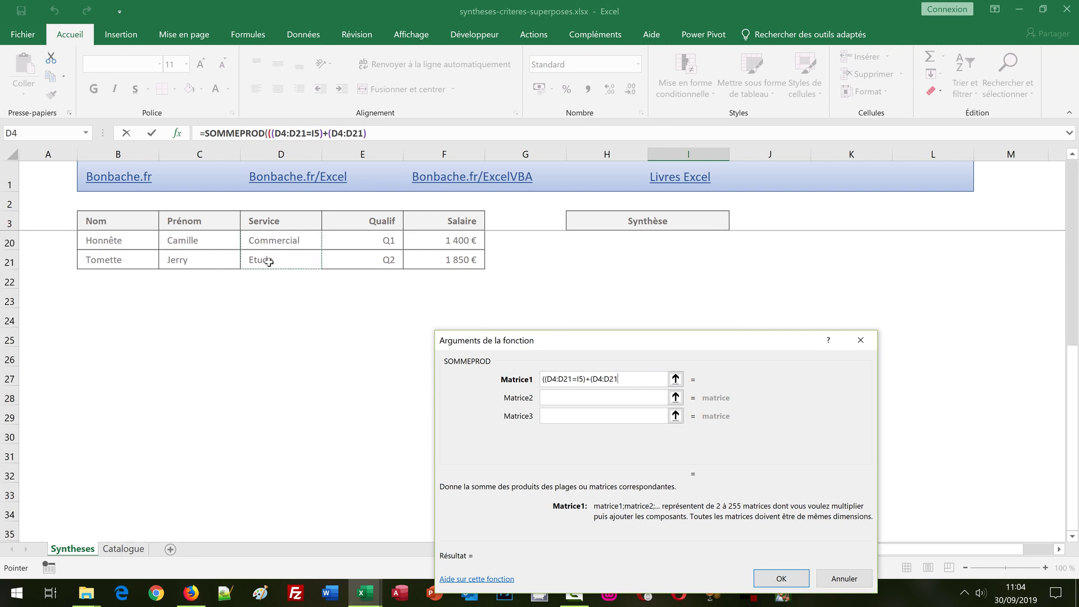
text(=)
click(1073, 194)
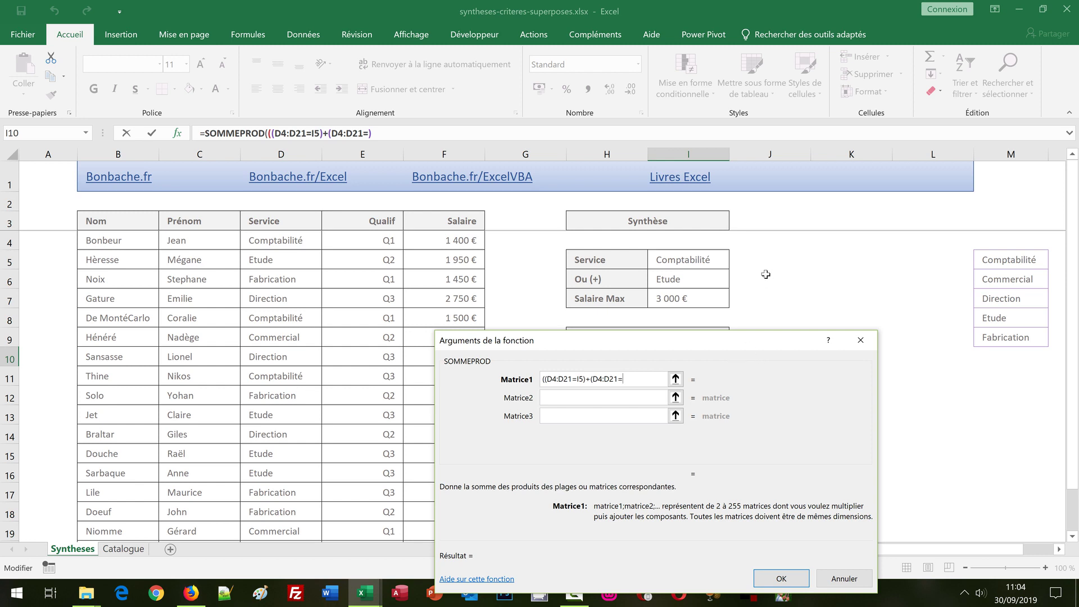
click(691, 279)
text())
text())
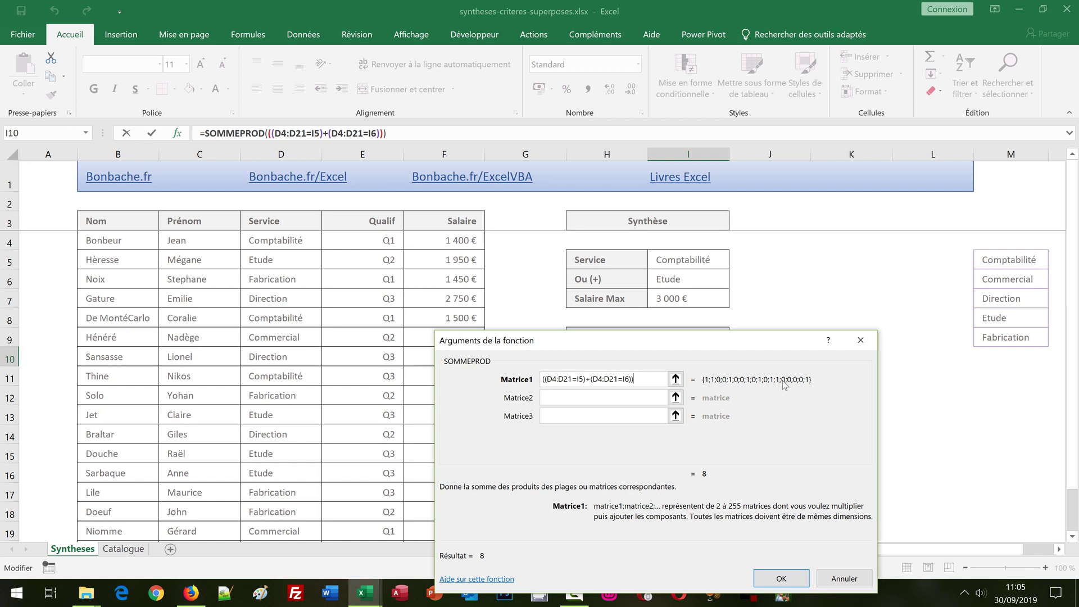
- Multiply the grouped conditions by the salary condition (F4:F21<=I7) and validate the SOMMEPROD formula
text(*()
click(454, 238)
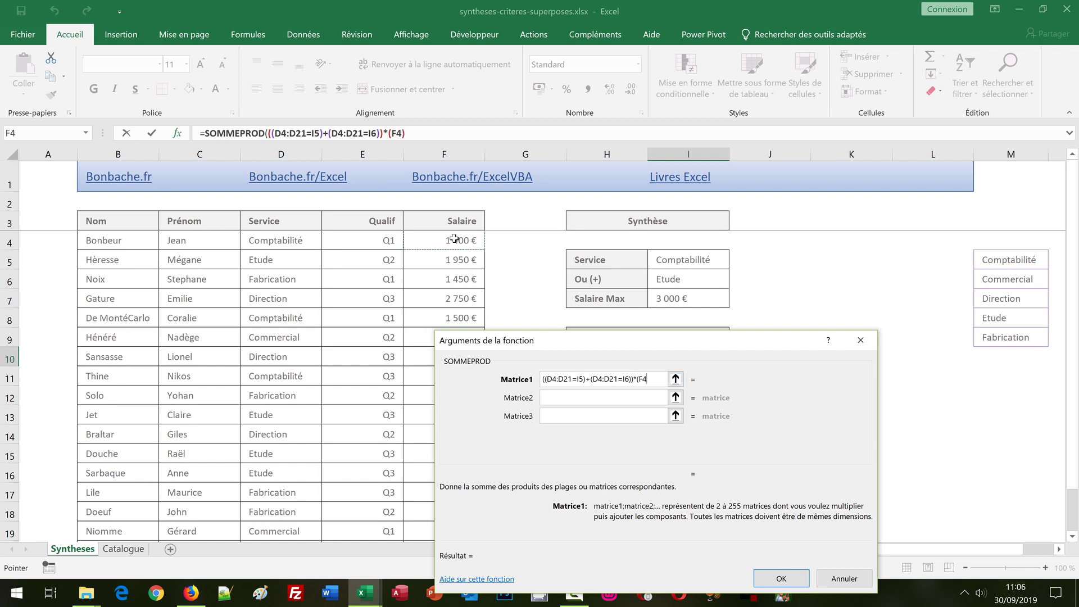
click(1073, 519)
shift+click(442, 264)
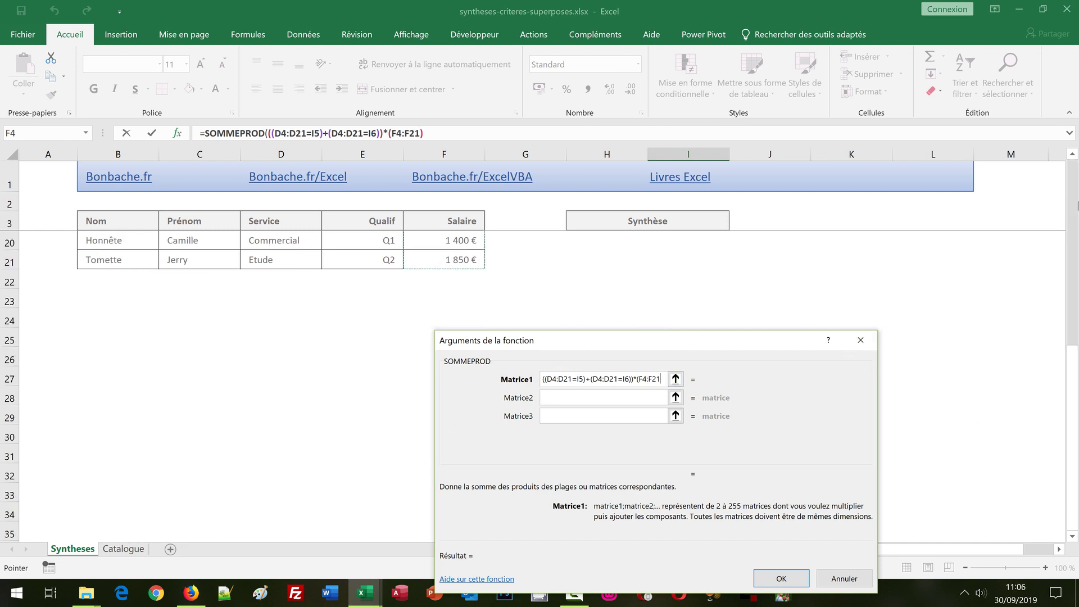
scroll(873, 259, up, 5)
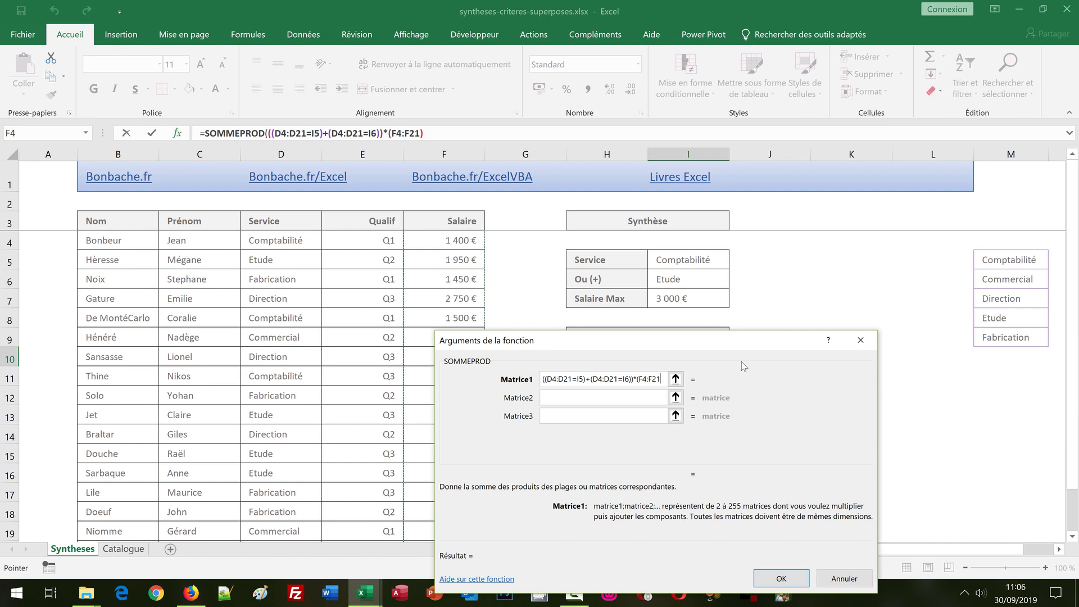
text(<=)
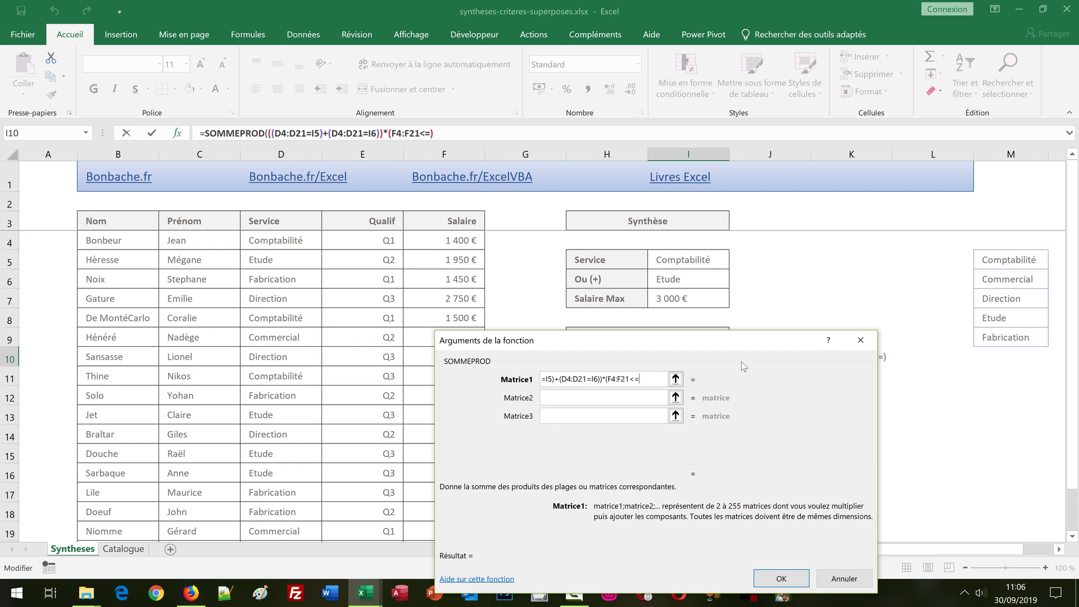
click(677, 300)
text())
click(782, 578)
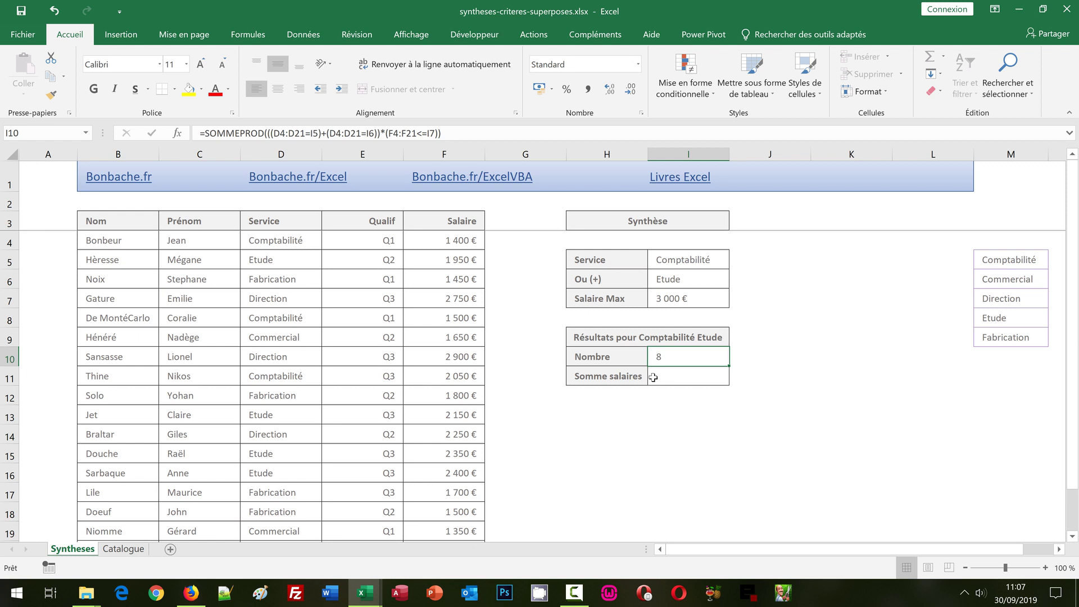
- Set the Salaire Max criterion in cell I7 to 1500 to test the Nombre formula
click(675, 300)
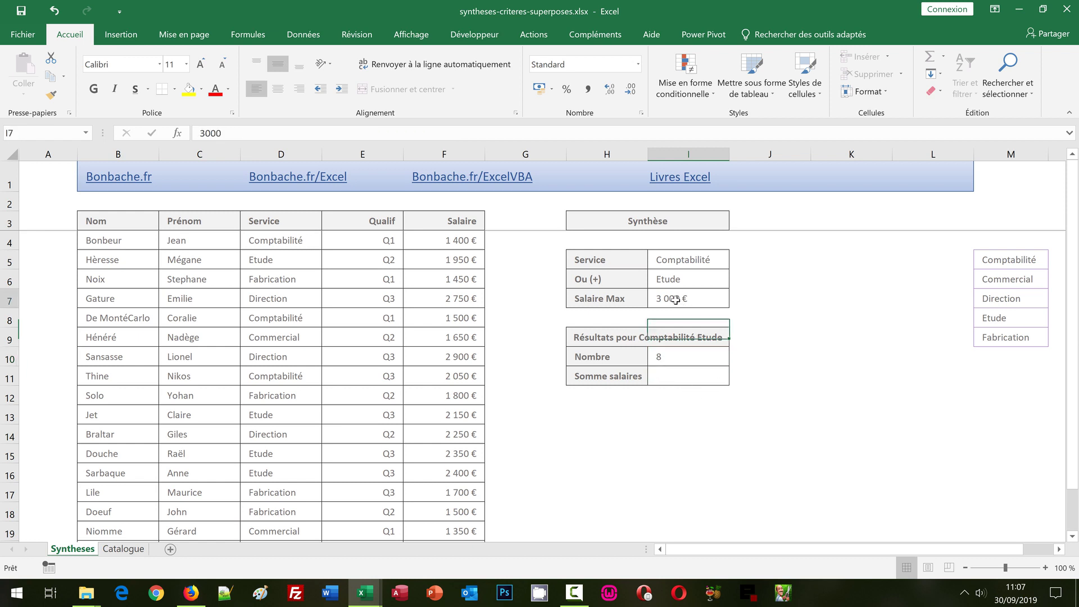
text(1500)
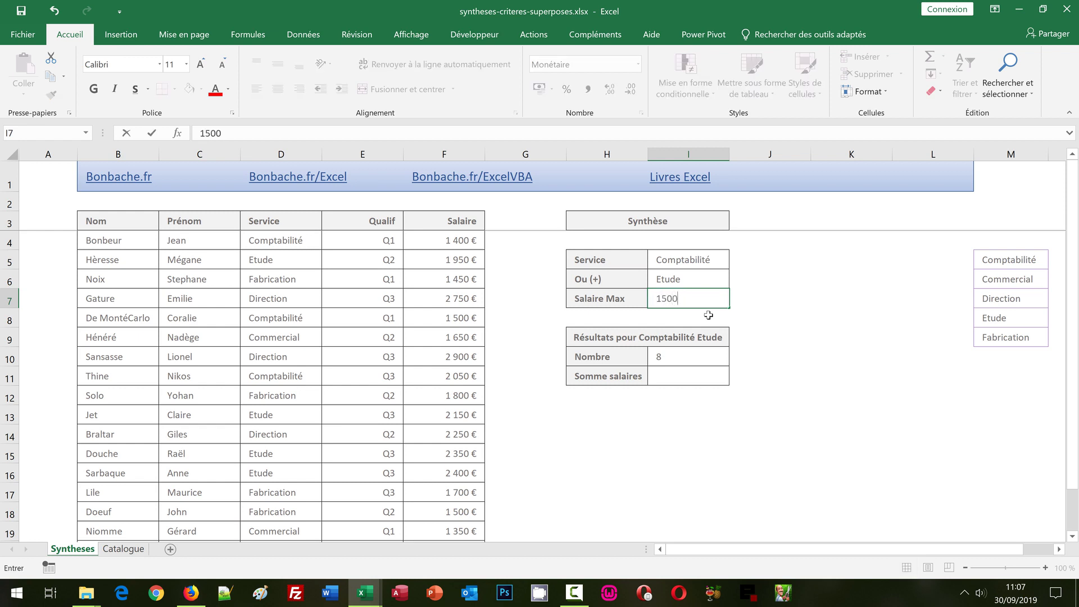
key(Return)
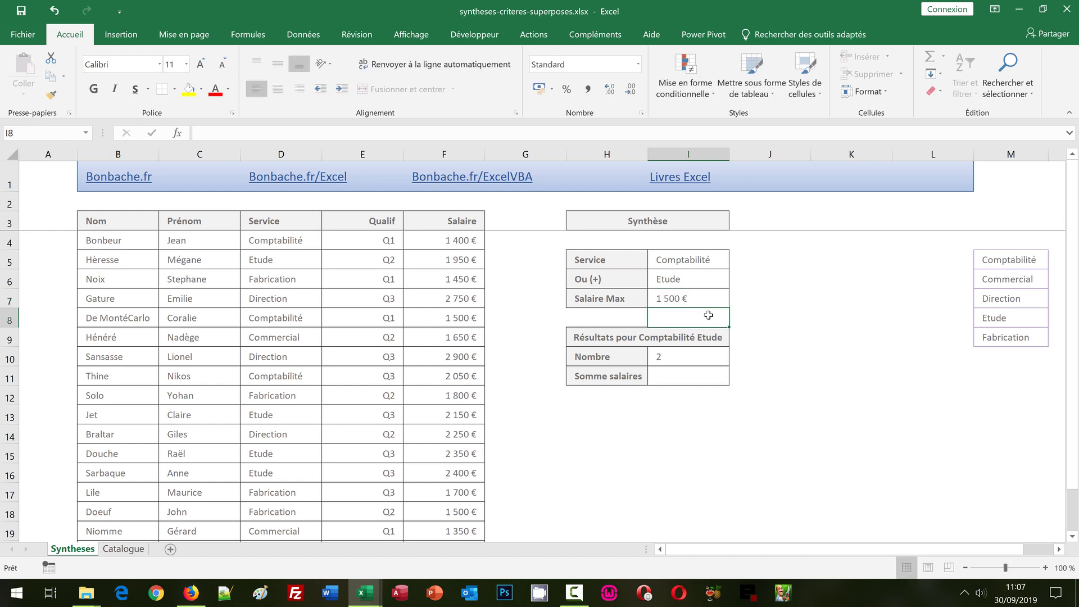
- Copy the complete SOMMEPROD formula from the Nombre cell I10 and paste it into the Somme salaires cell I11
click(675, 358)
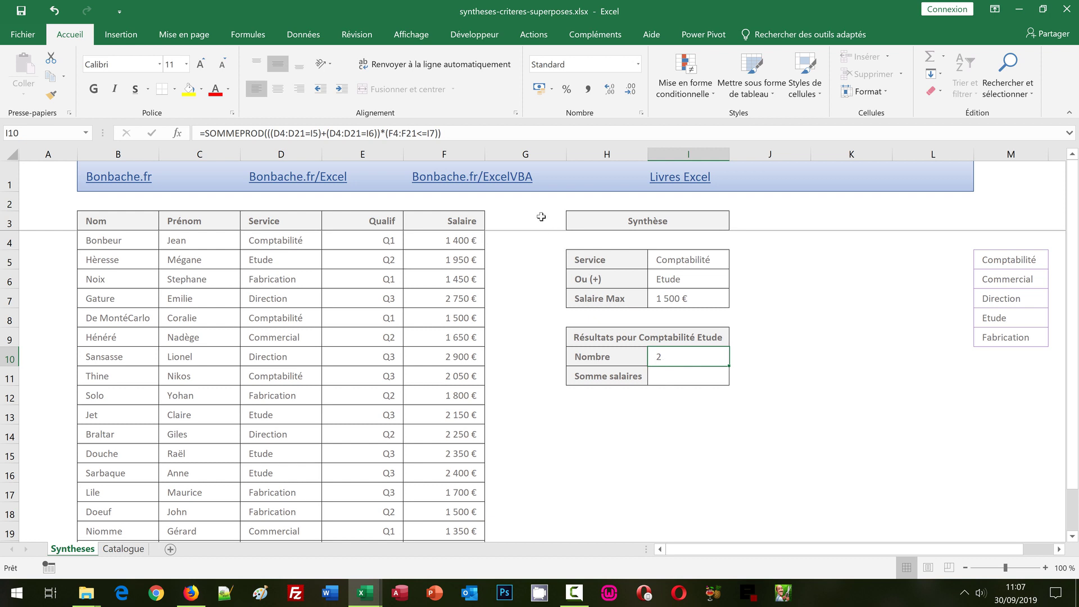
click(245, 135)
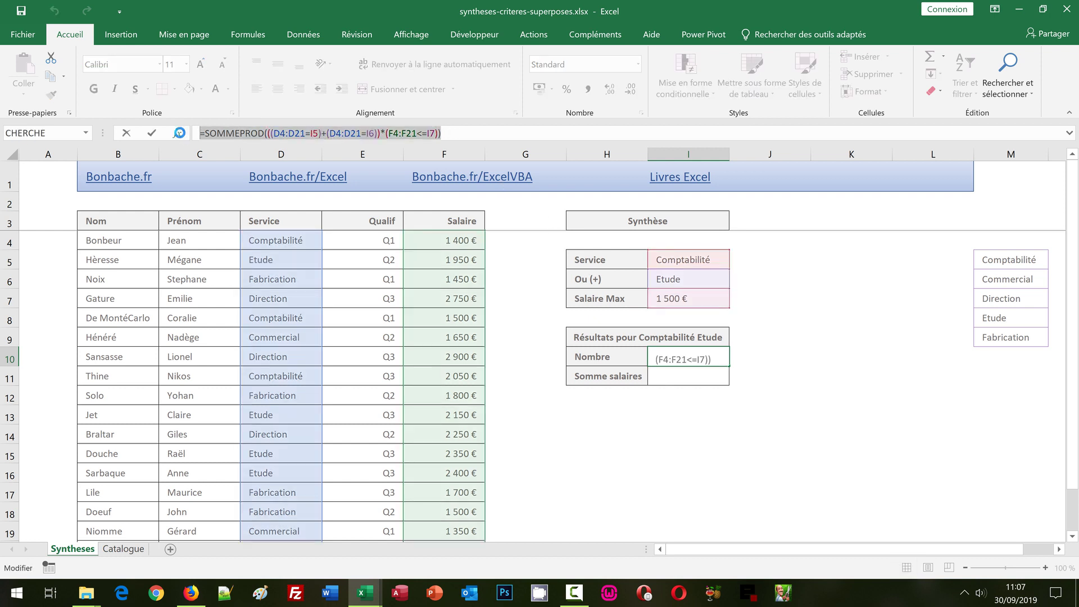
key(Return)
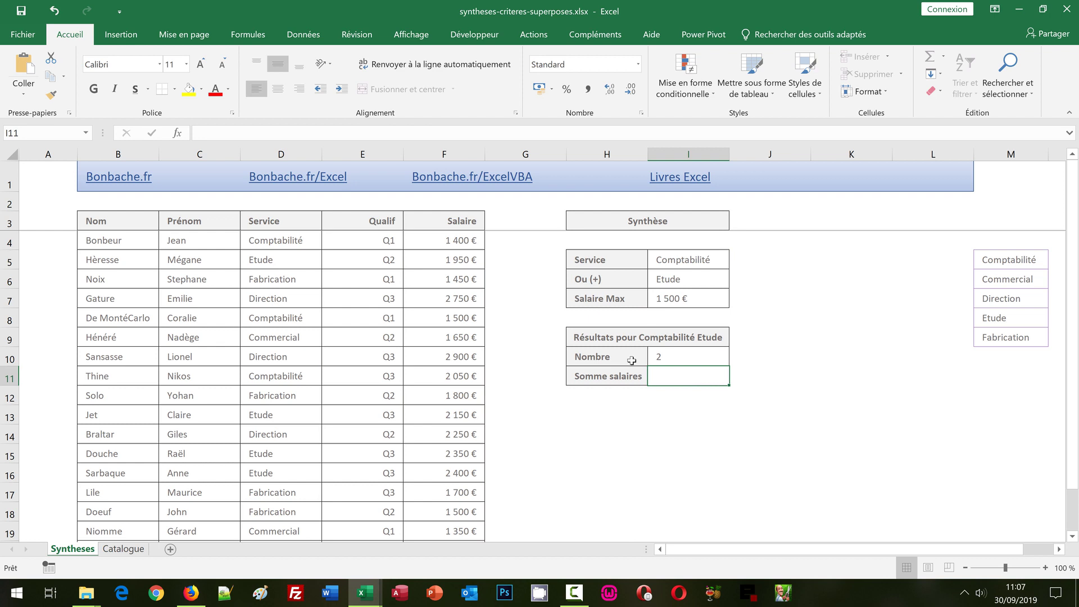
click(213, 132)
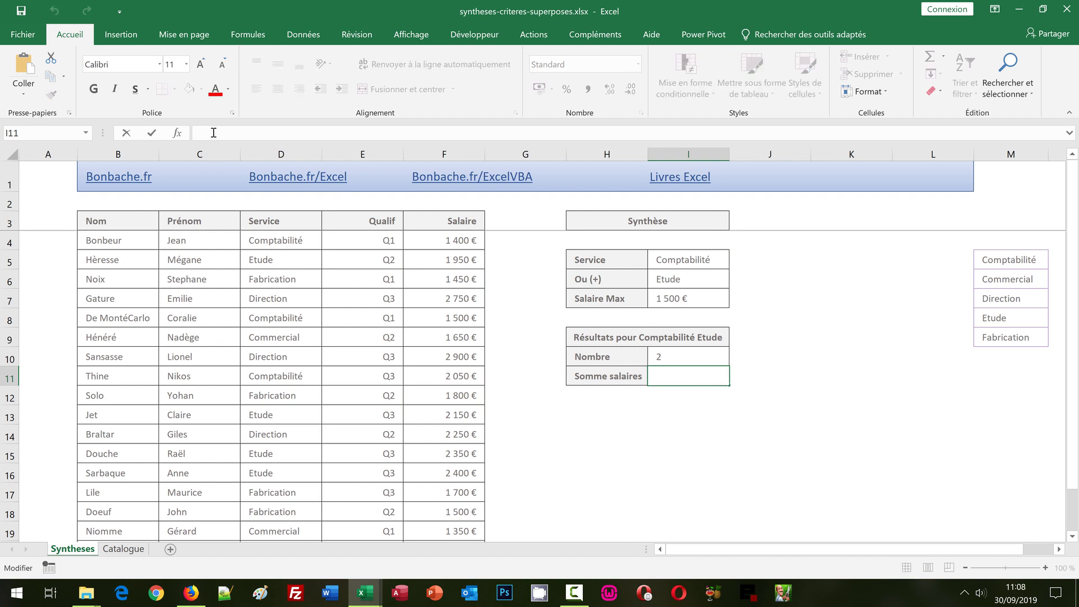
key(ctrl+v)
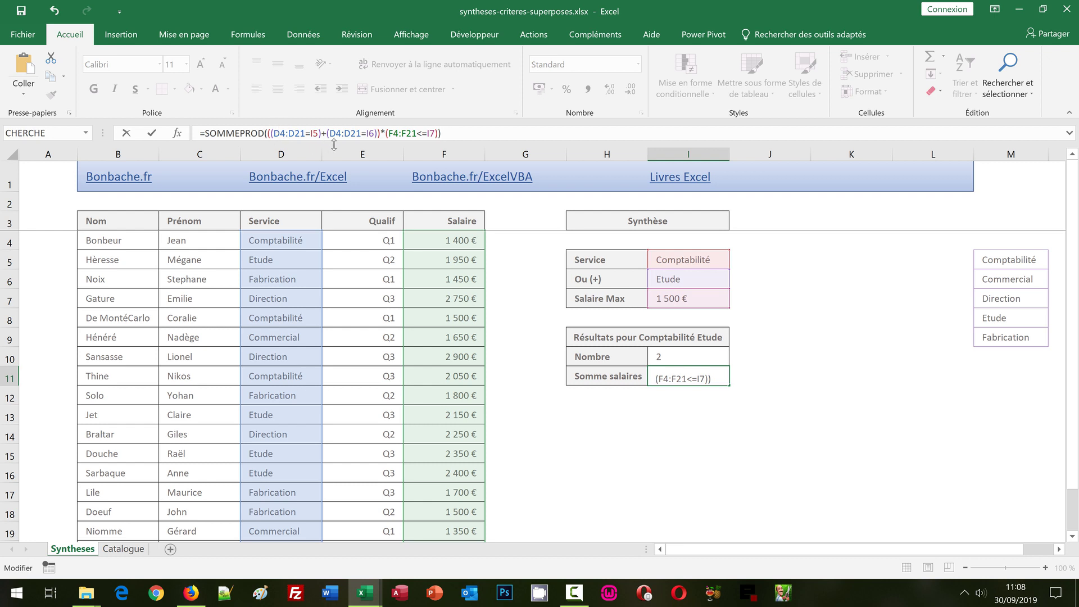
- Extend the Somme salaires formula with the factor *(F4:F21) before the final parenthesis and validate it
click(437, 133)
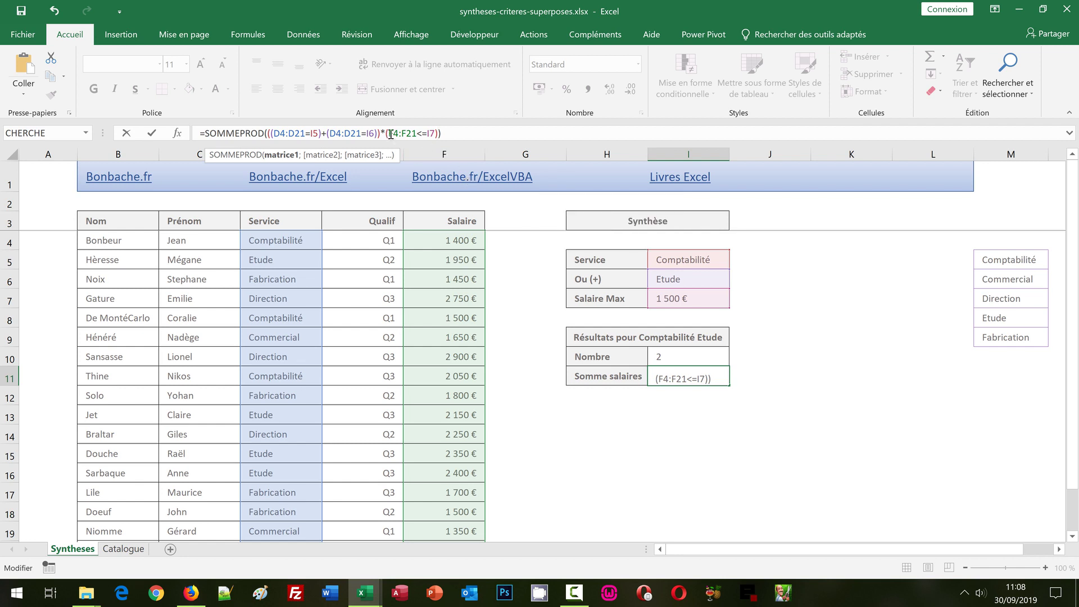
drag(389, 133, 417, 133)
click(441, 133)
text(*)
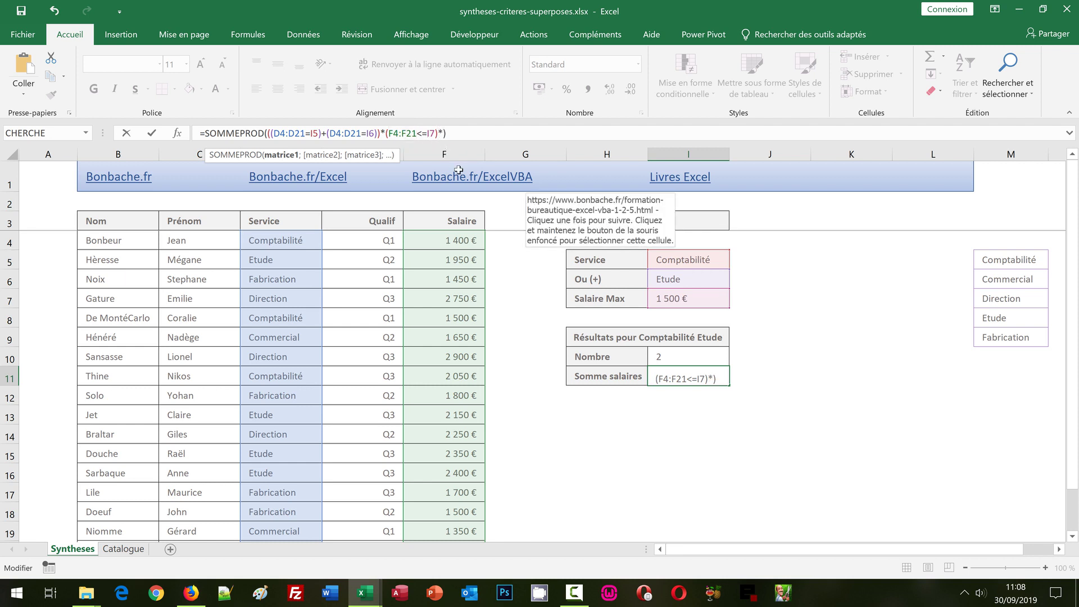
text((F4:F21))
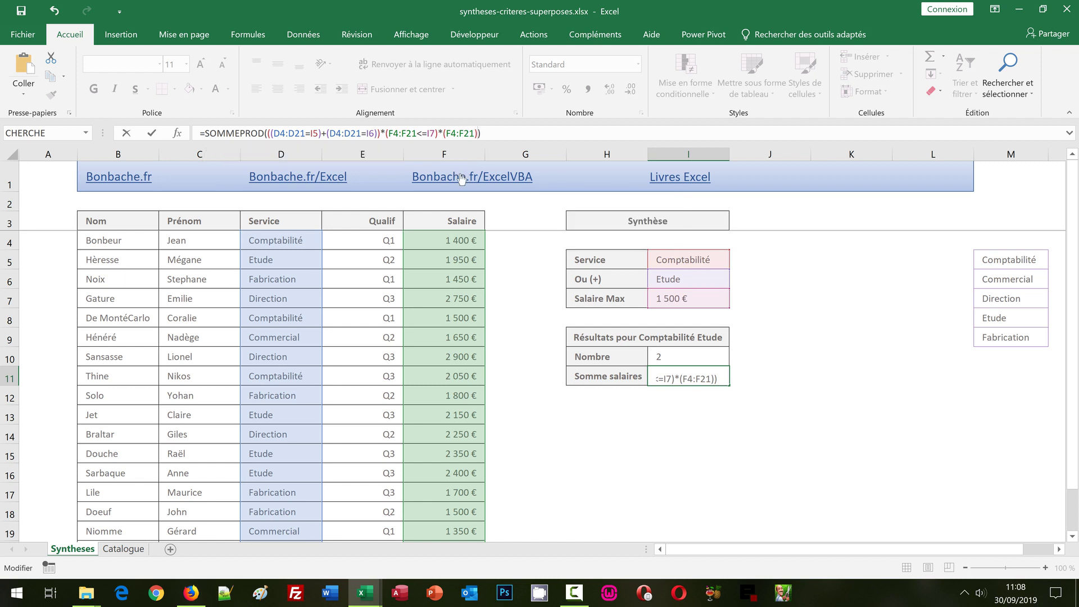
key(Return)
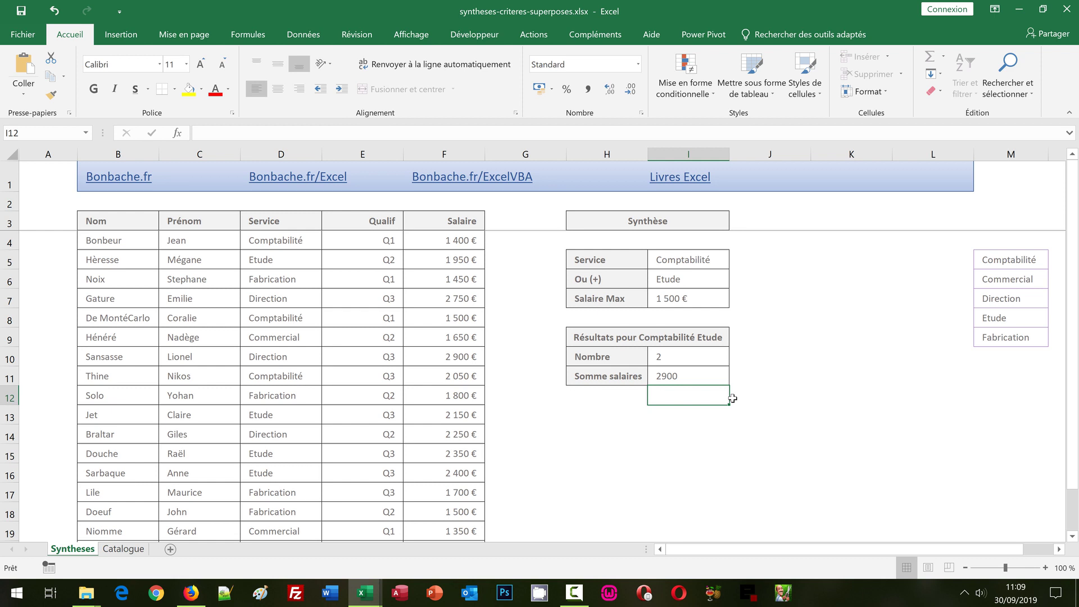
- Set the Salaire Max criterion in cell I7 to 3000
click(682, 298)
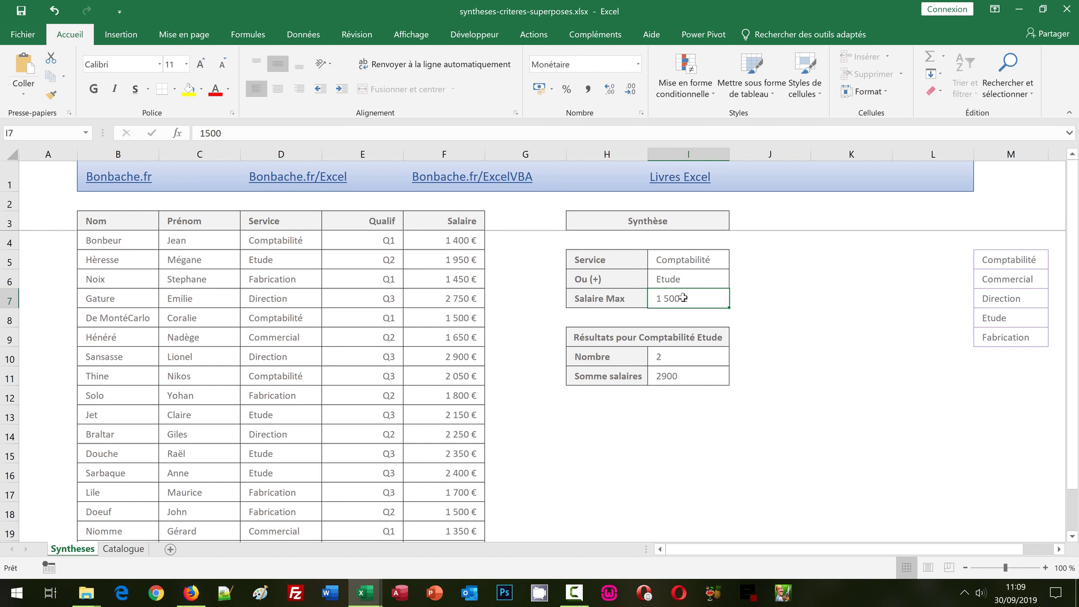
text(3000)
key(Return)
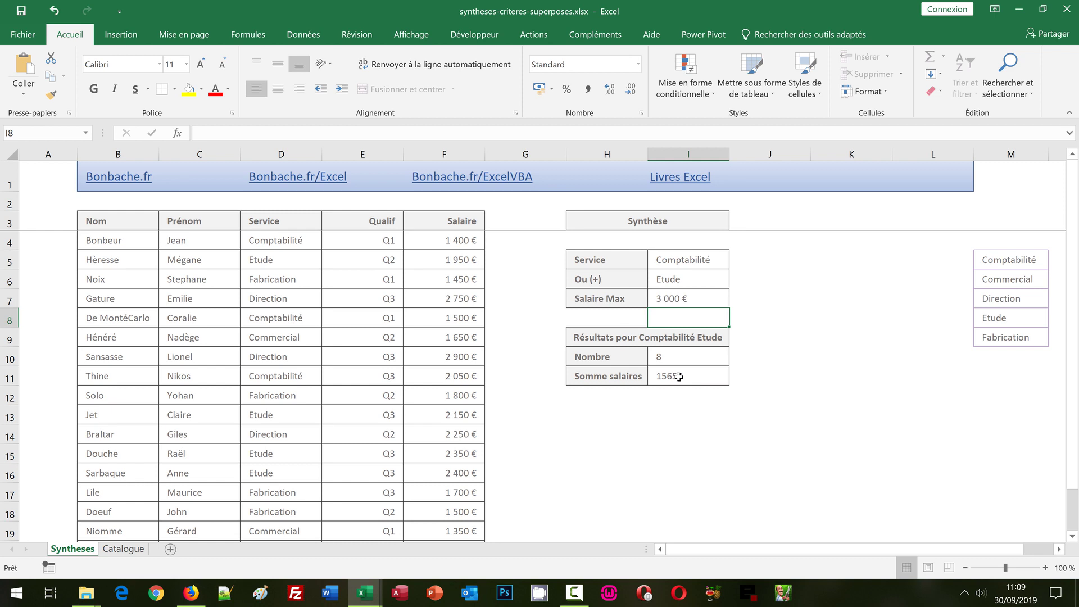
- Switch to the Catalogue sheet and examine the product references, the Réf. and Ou (+) choices and the workbook's named ranges
click(135, 553)
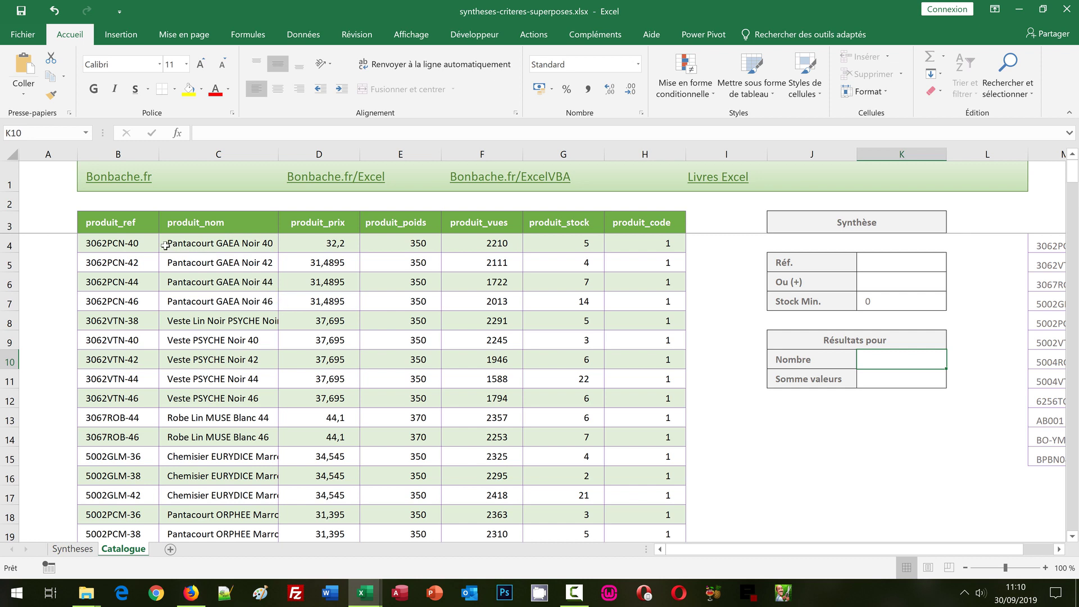
click(128, 245)
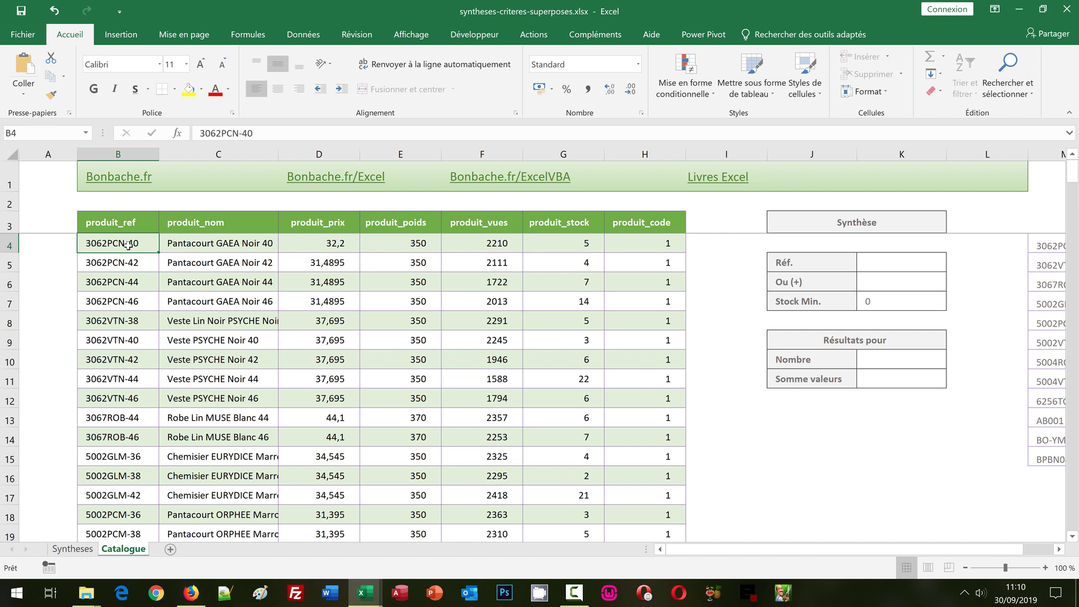
click(901, 256)
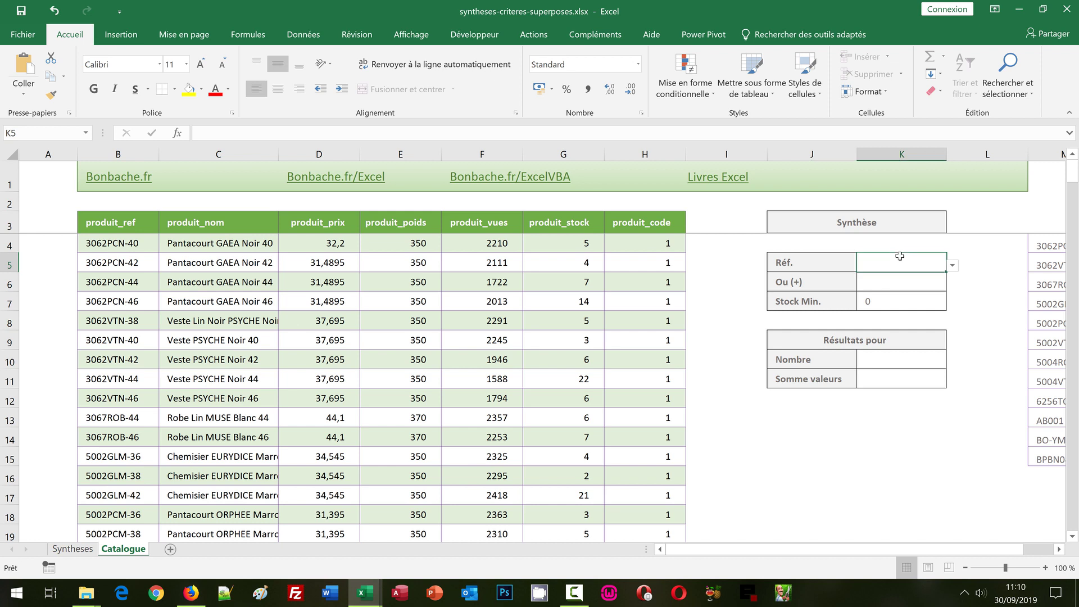
click(952, 266)
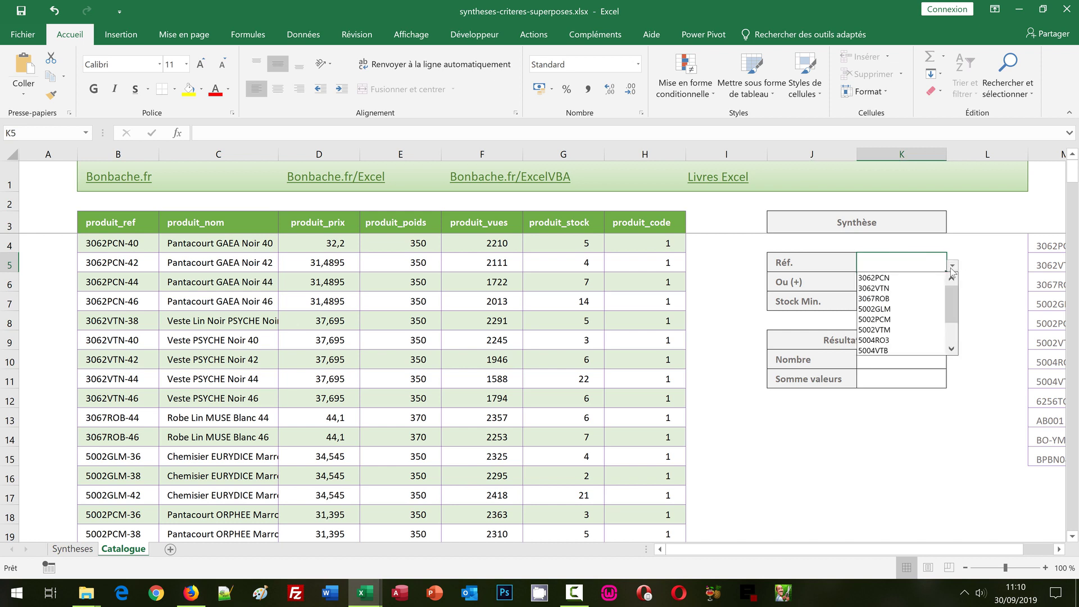
click(952, 267)
click(919, 289)
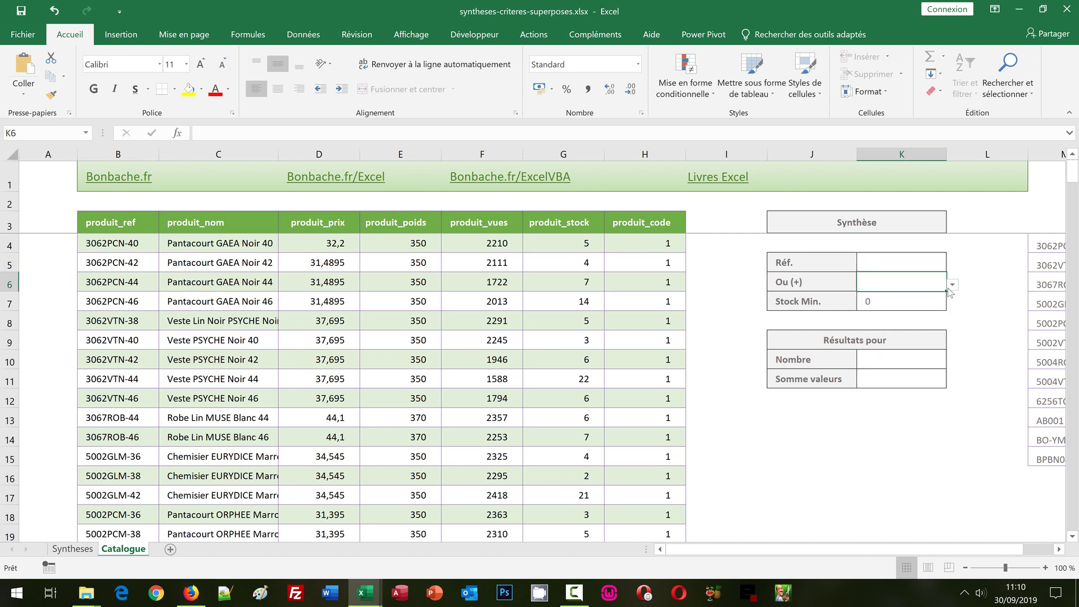
click(952, 286)
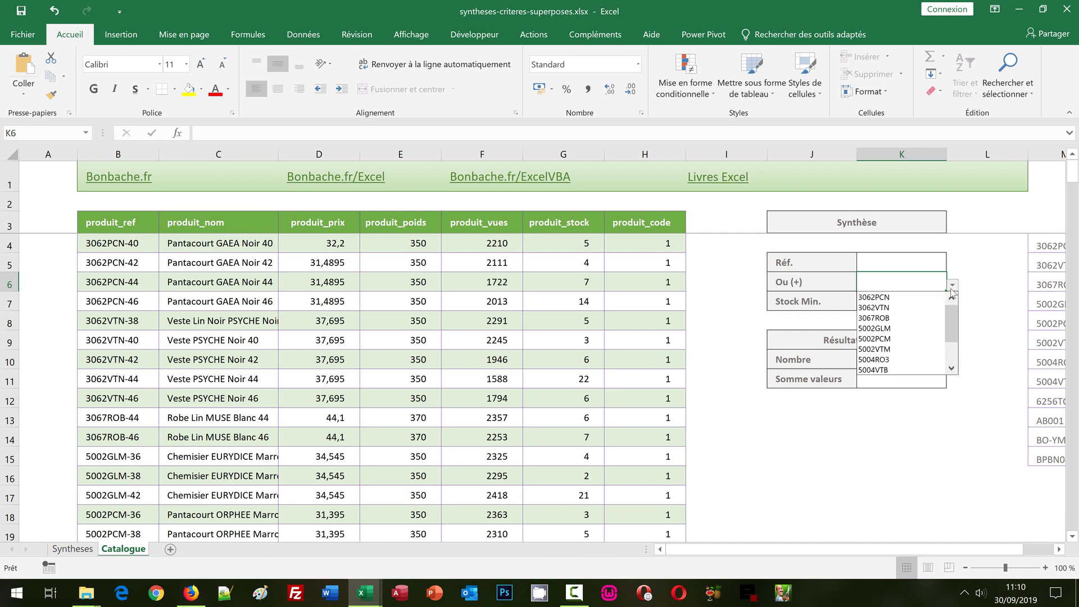
click(951, 290)
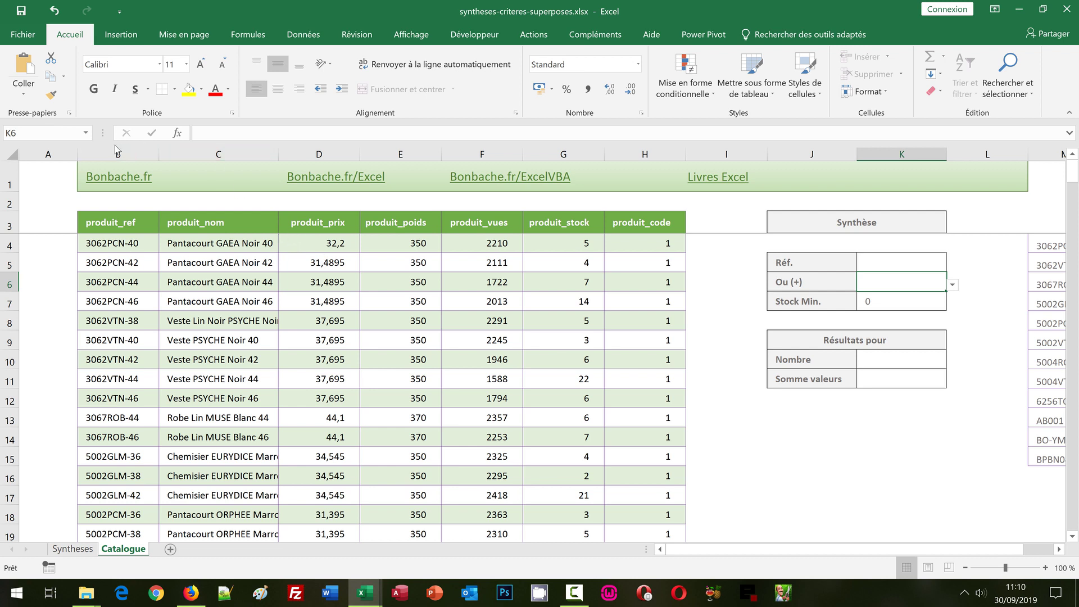
click(88, 133)
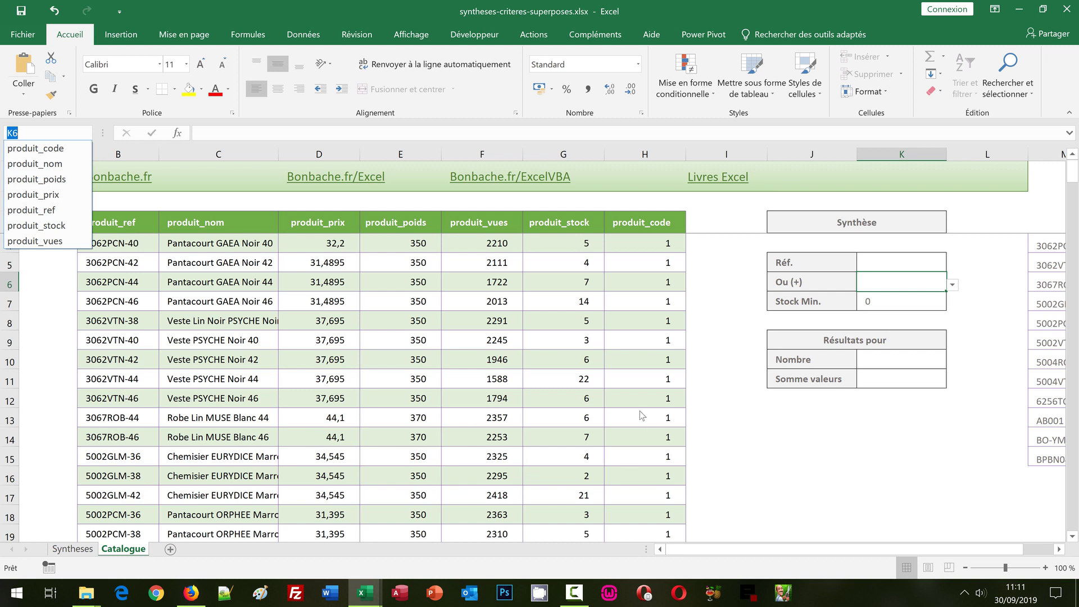
click(936, 262)
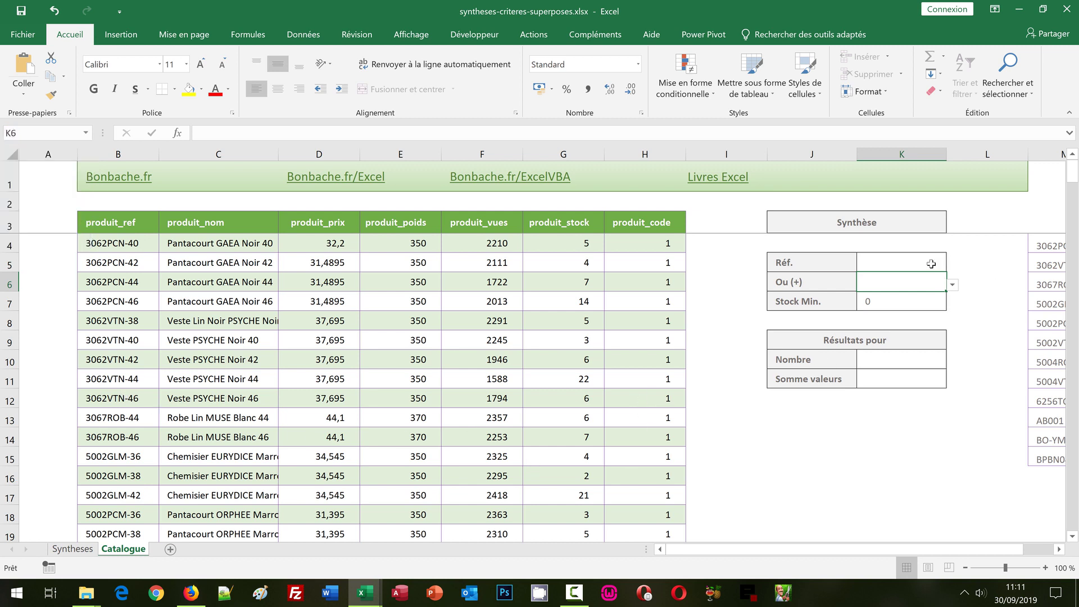
- Choose 3062PCN as the Réf. criterion in K5 and 3062VTN as the Ou (+) criterion in K6
click(937, 265)
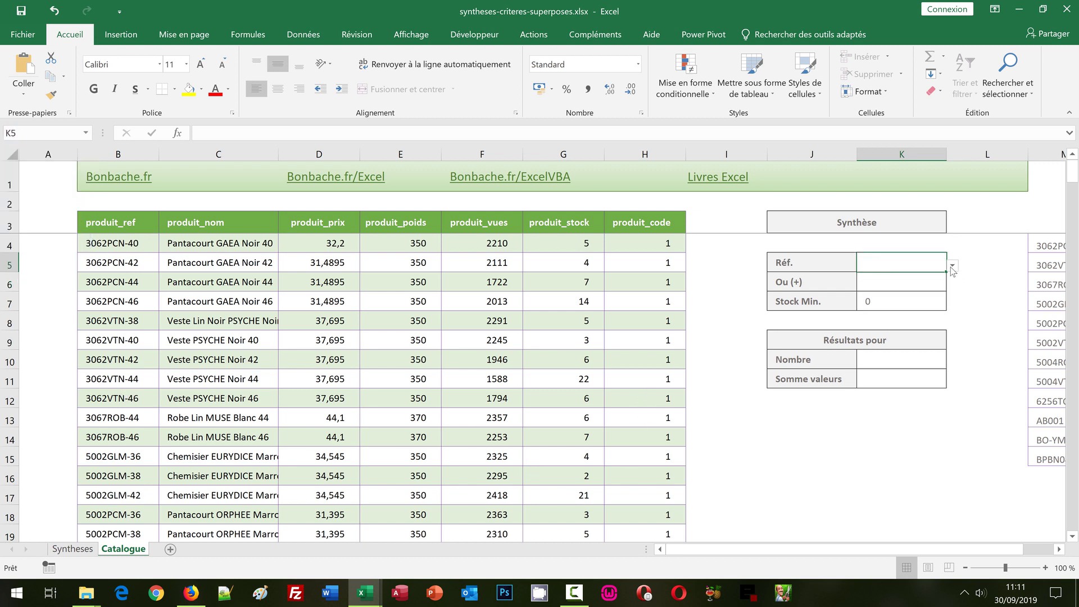
click(952, 267)
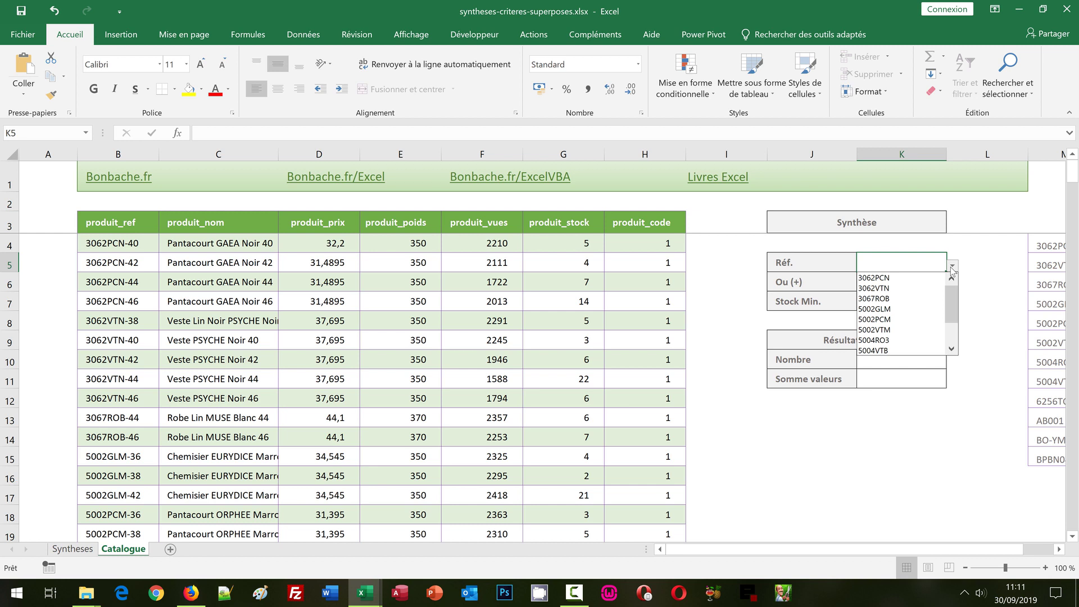
click(927, 277)
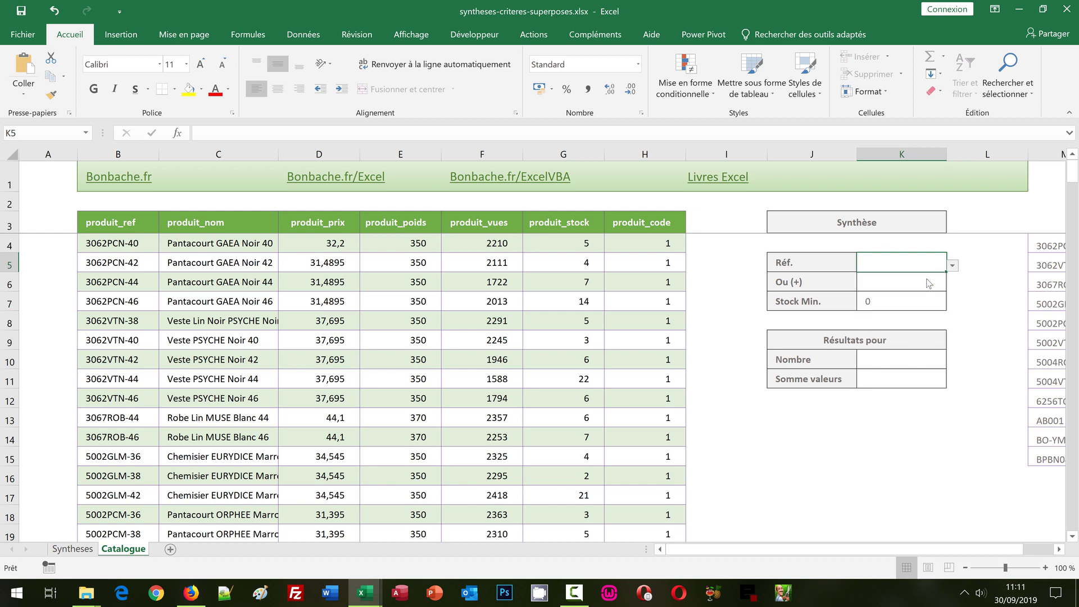
click(926, 279)
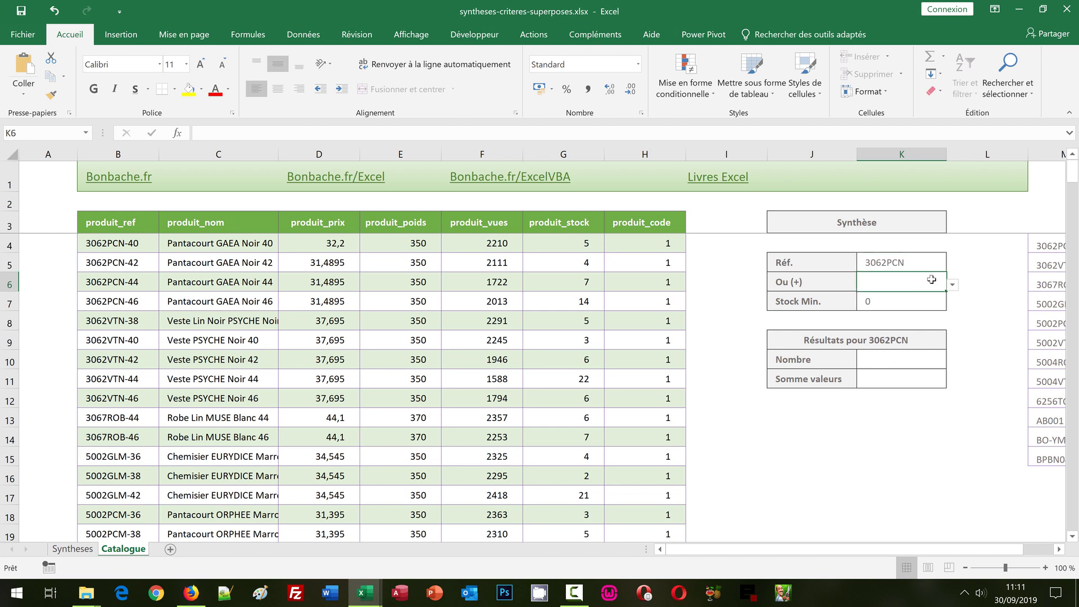
click(952, 287)
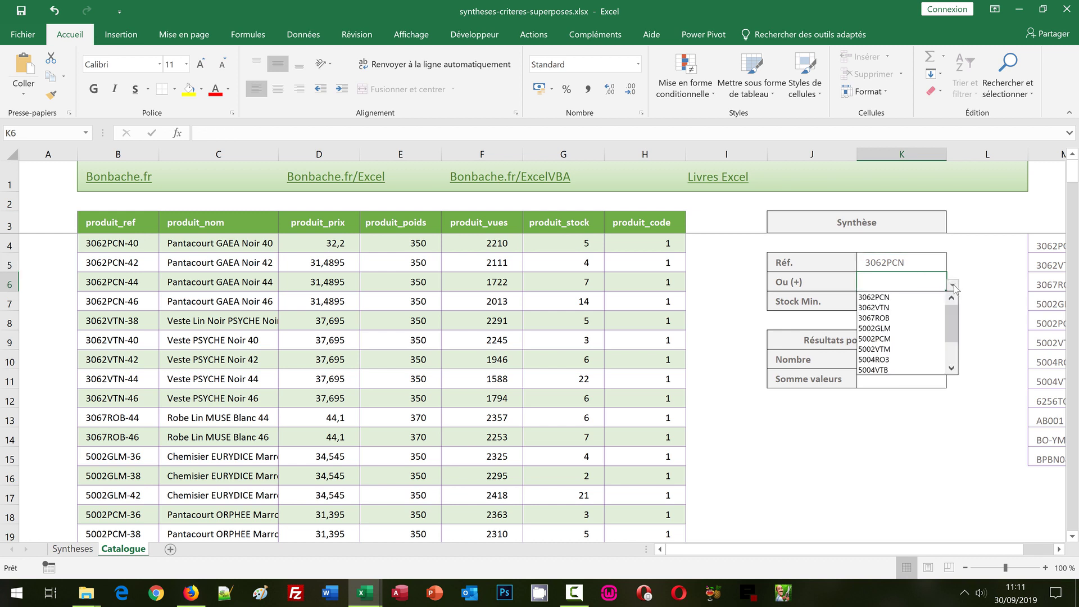
click(931, 307)
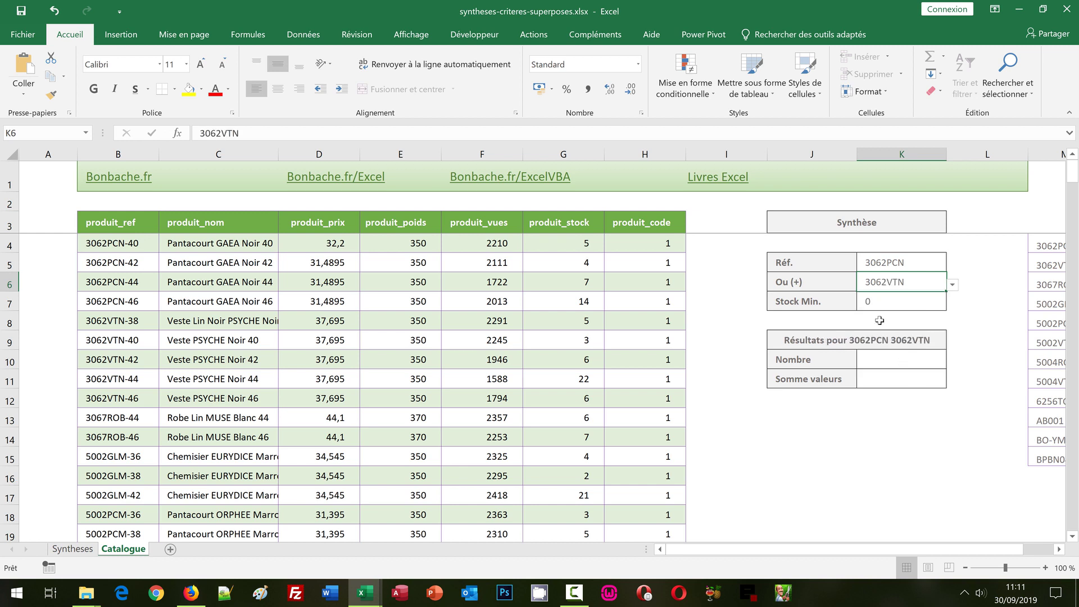
click(882, 302)
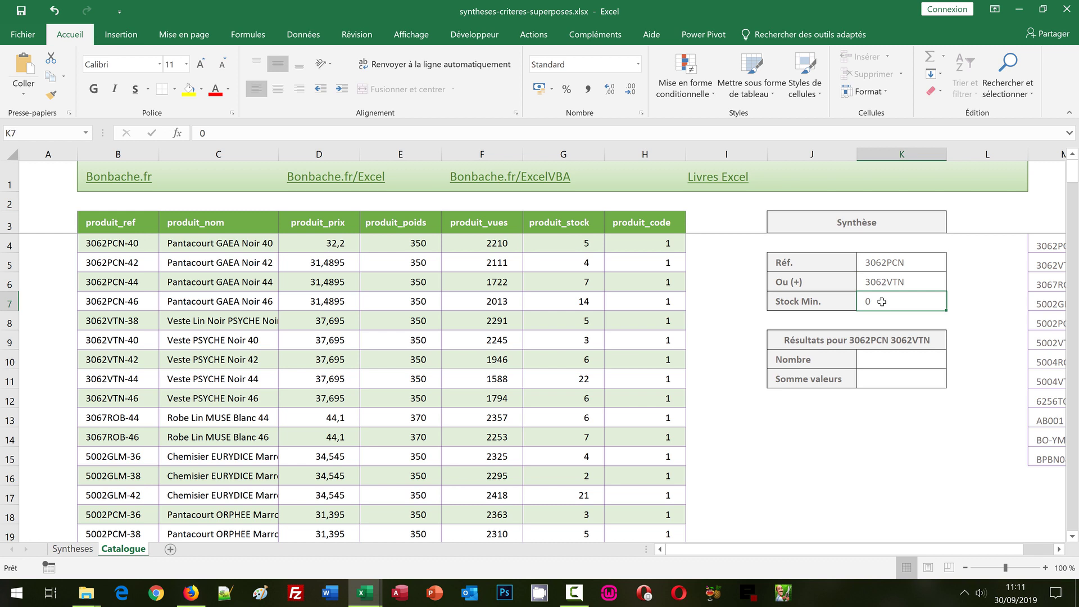
- Start the Nombre formula in K10 with =Somme(((Gauche(produit_ref;7)=K5 to match the first seven characters of each reference to the Réf. criterion
click(878, 362)
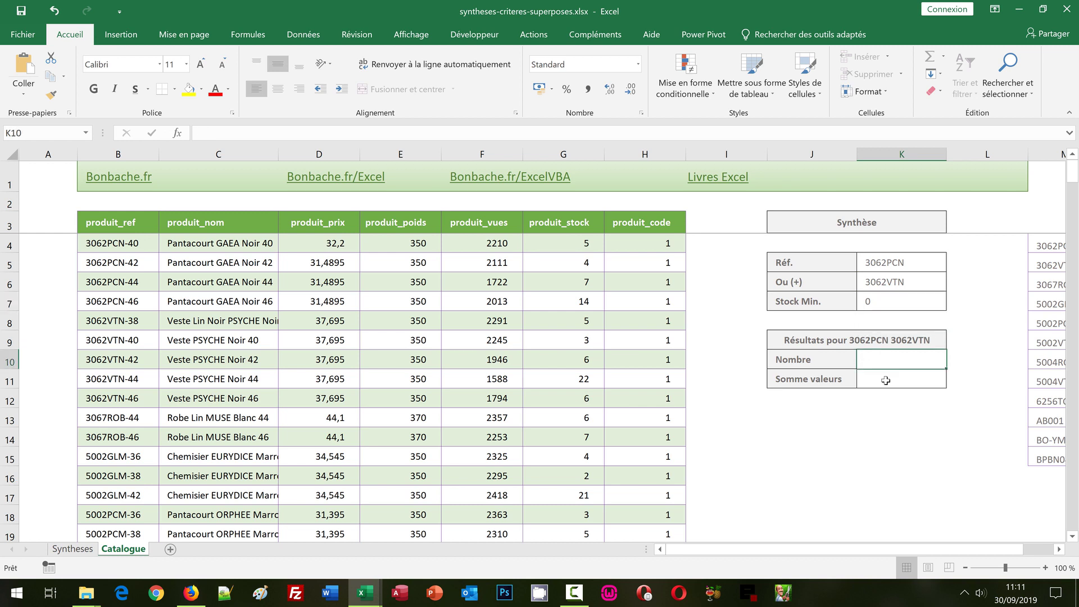
text(=)
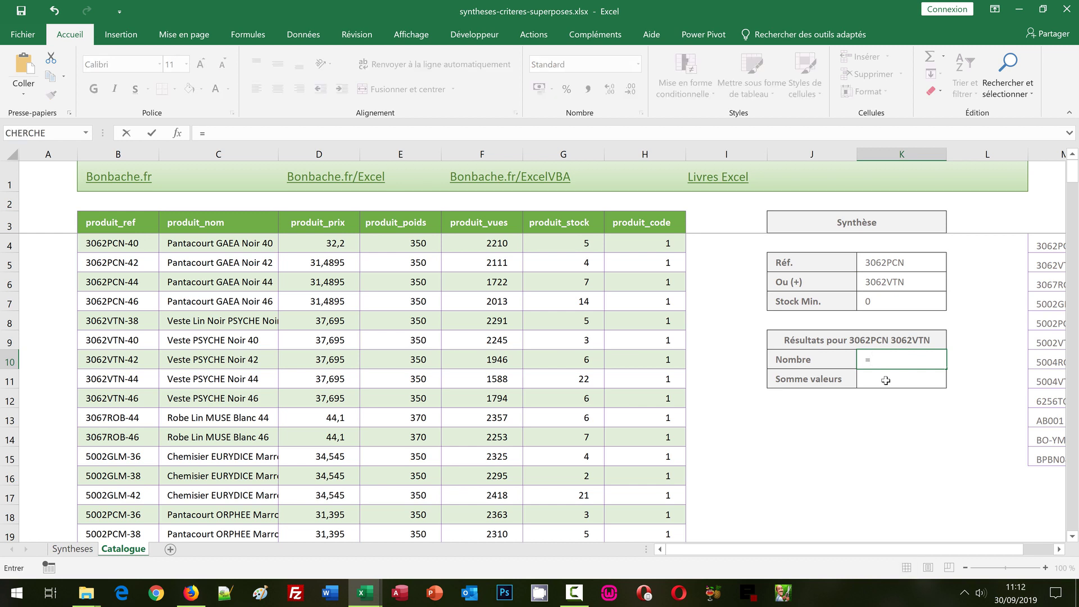
text(Somme)
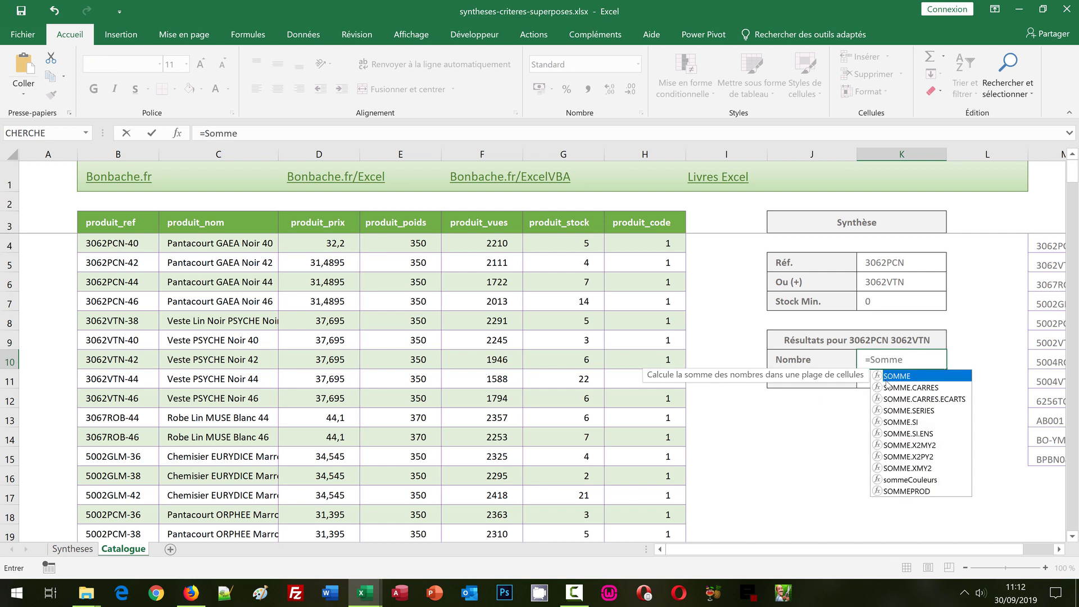
text(()
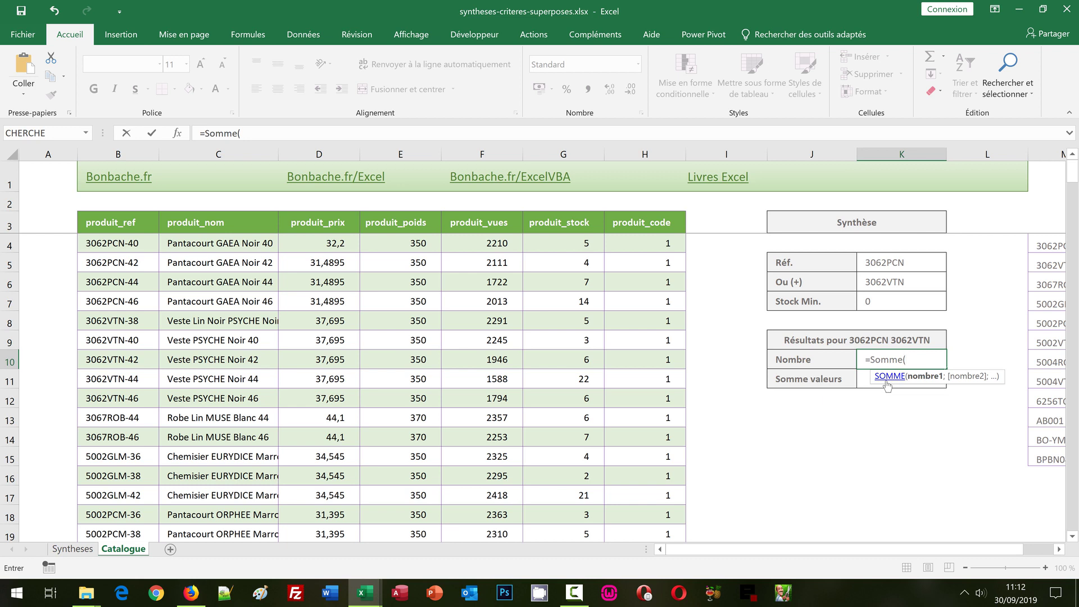
text((()
text(Gauche)
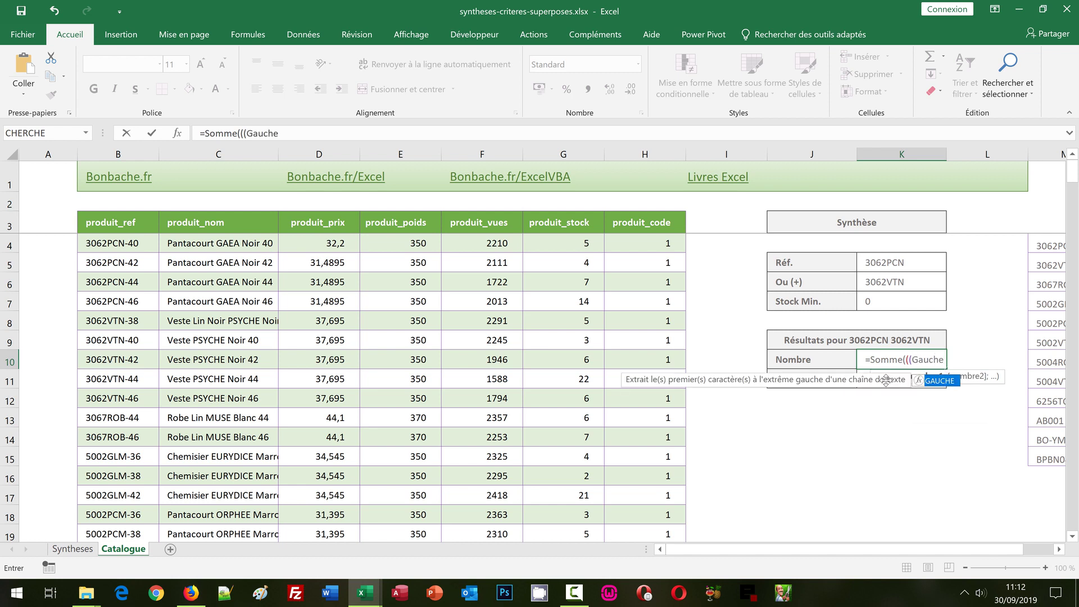
text(()
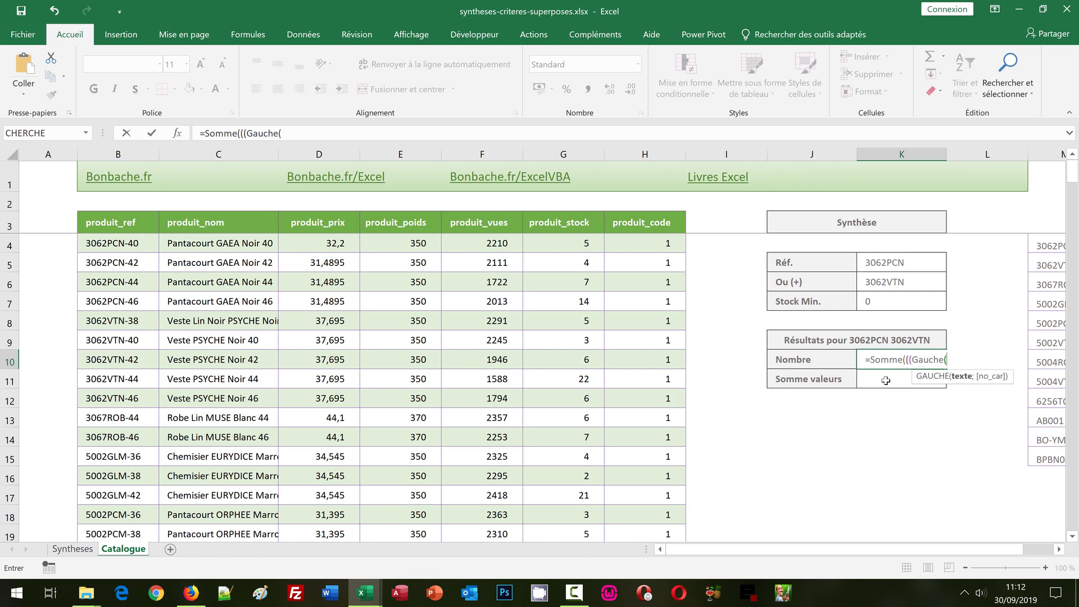
text(produit)
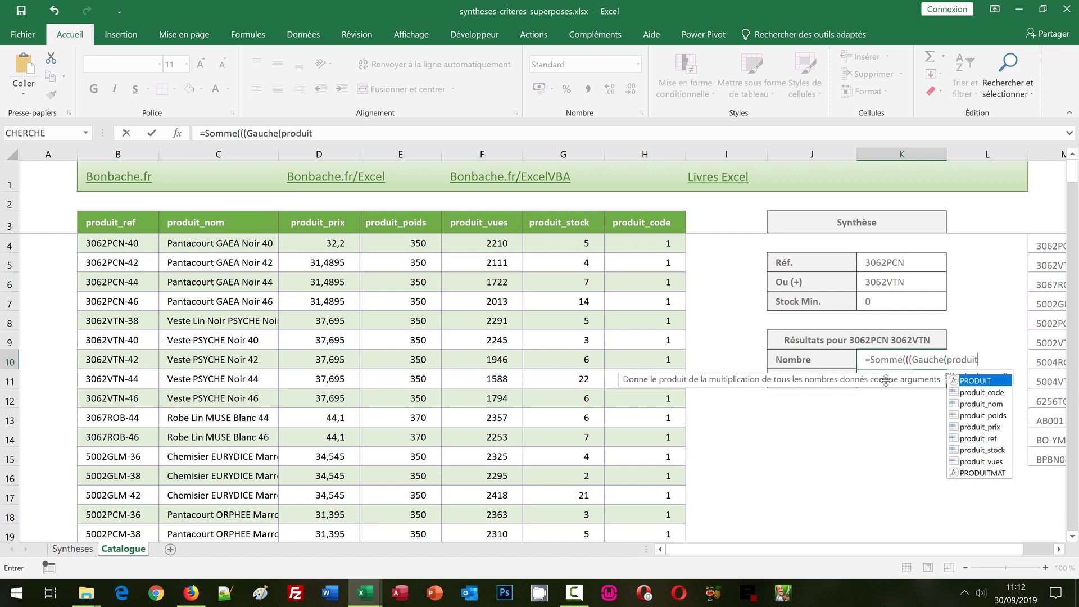
text(_ref)
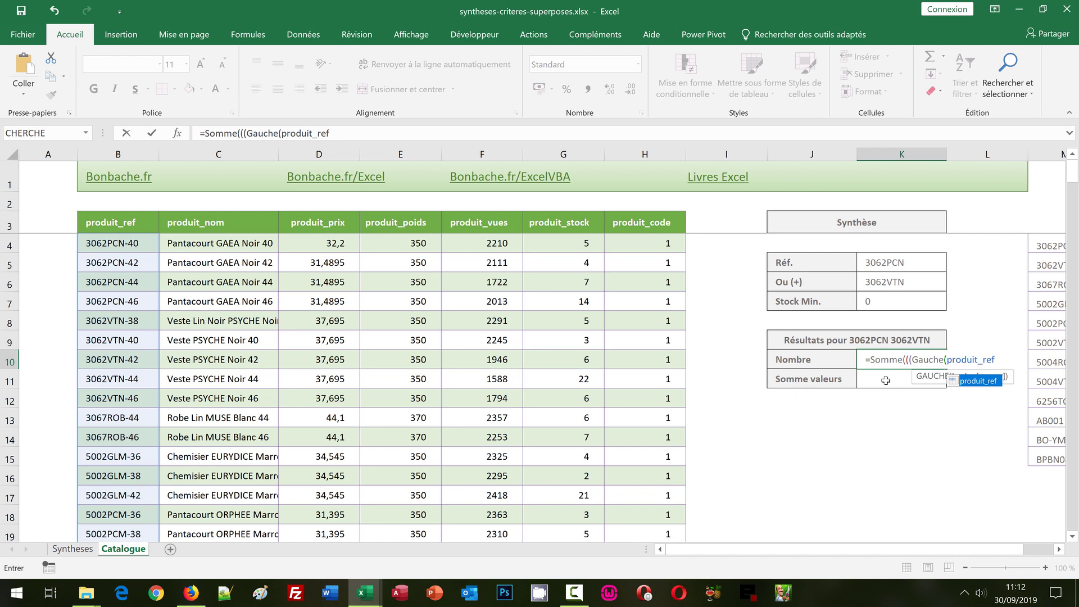
text(;)
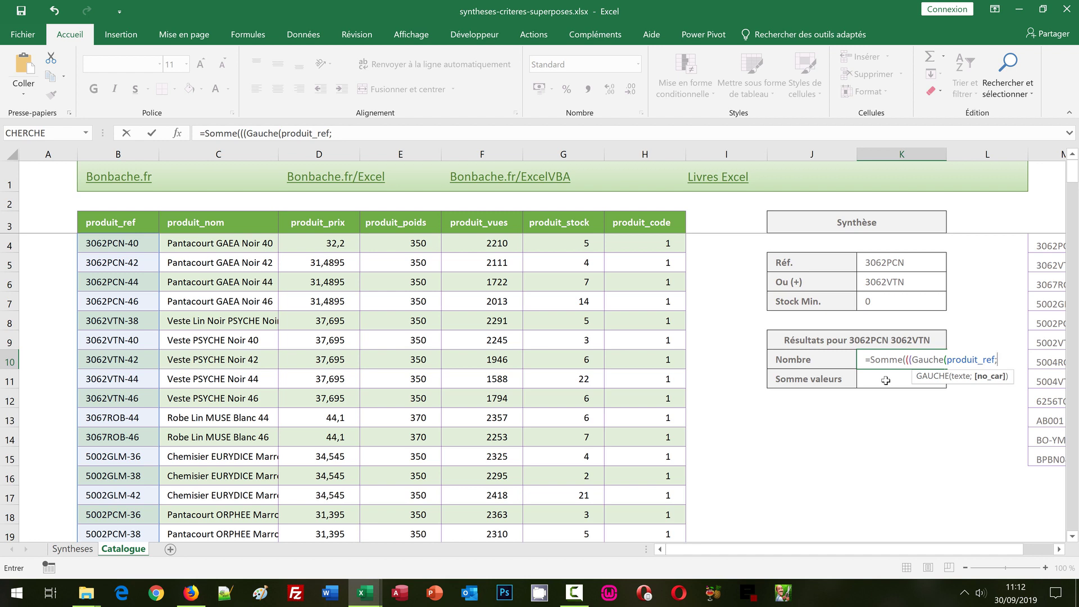
text(7)=)
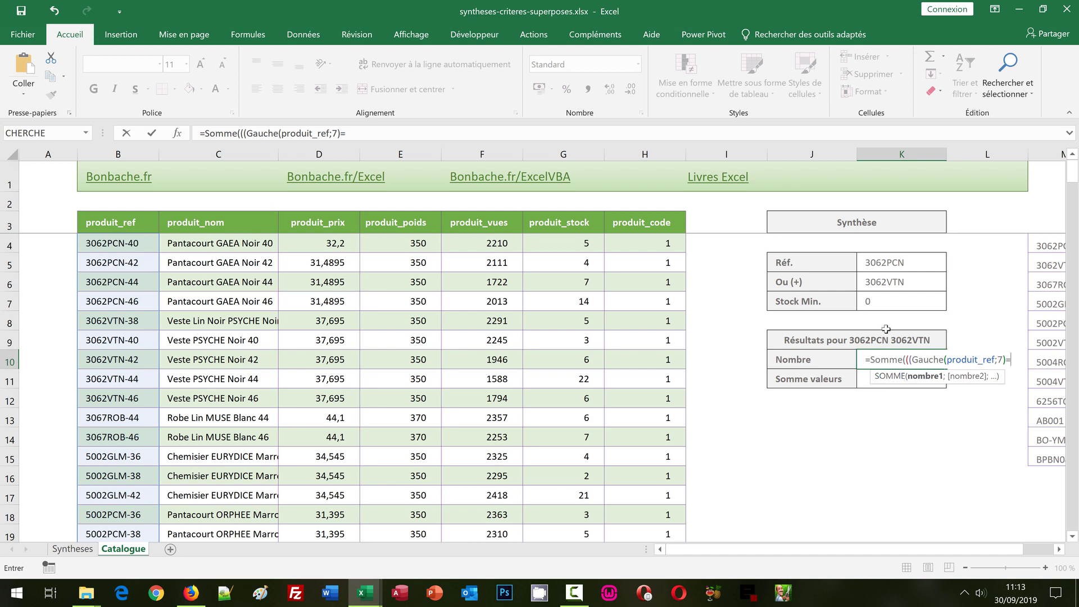
click(892, 263)
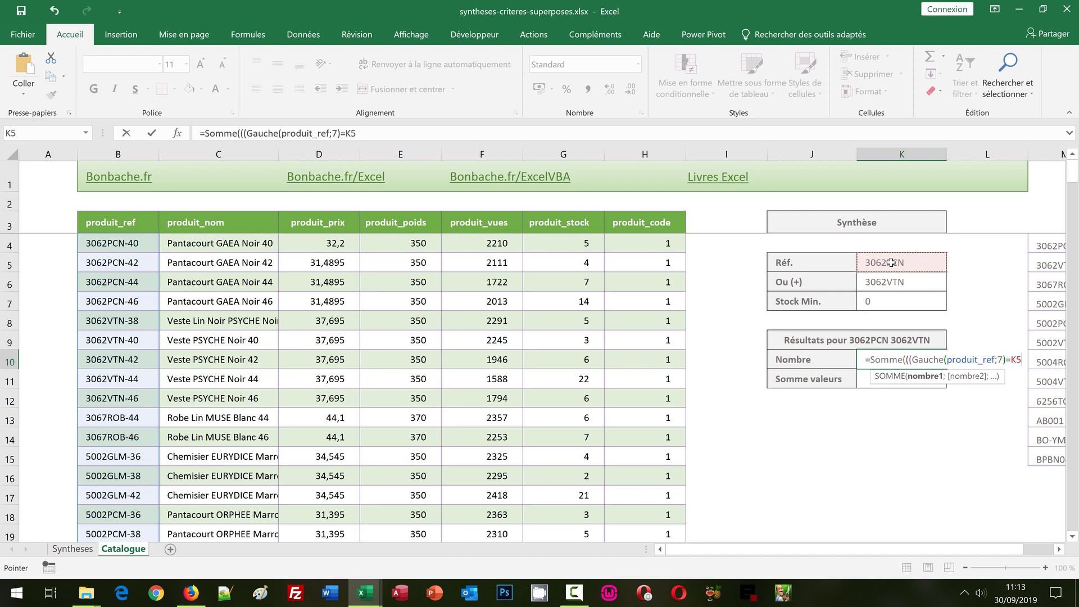
- Add the alternative condition +(gauche(produit_ref;7)=K6 to the Nombre formula to also match the Ou (+) reference
text()+()
text(gauche)
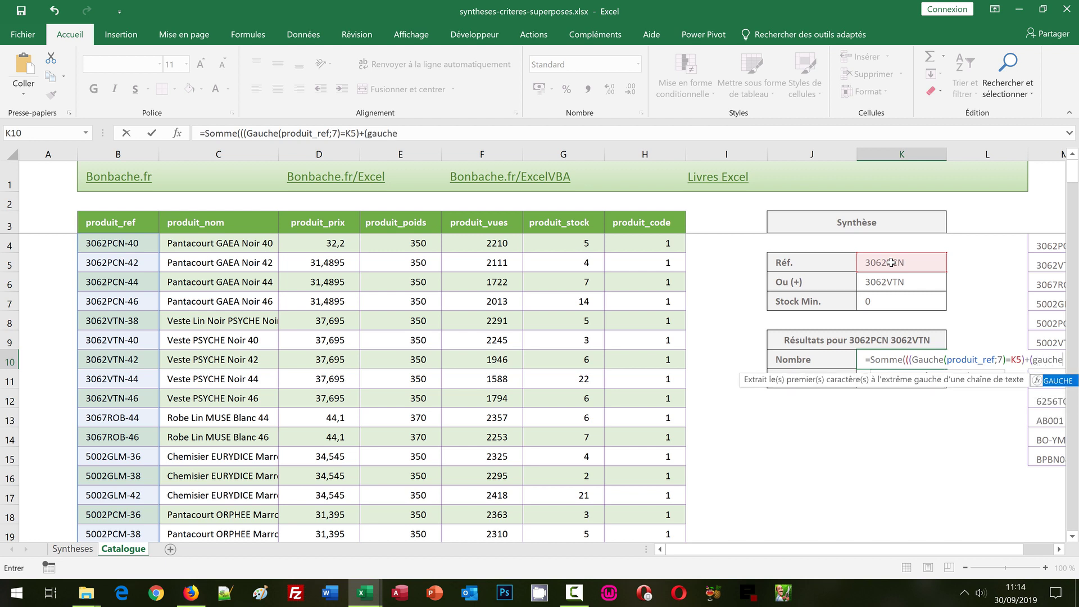
text(()
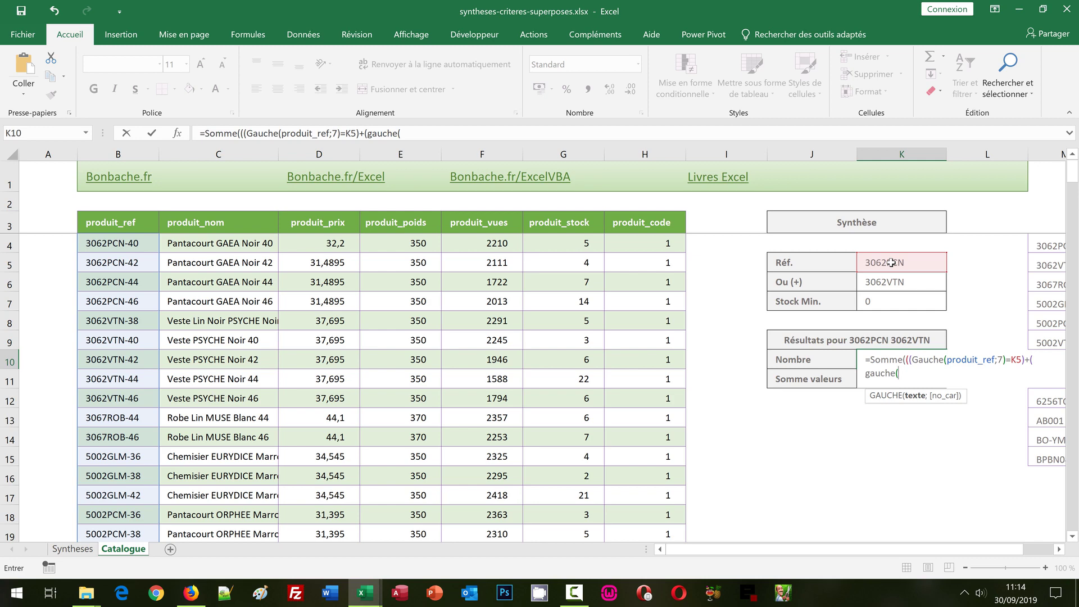
text(produit_)
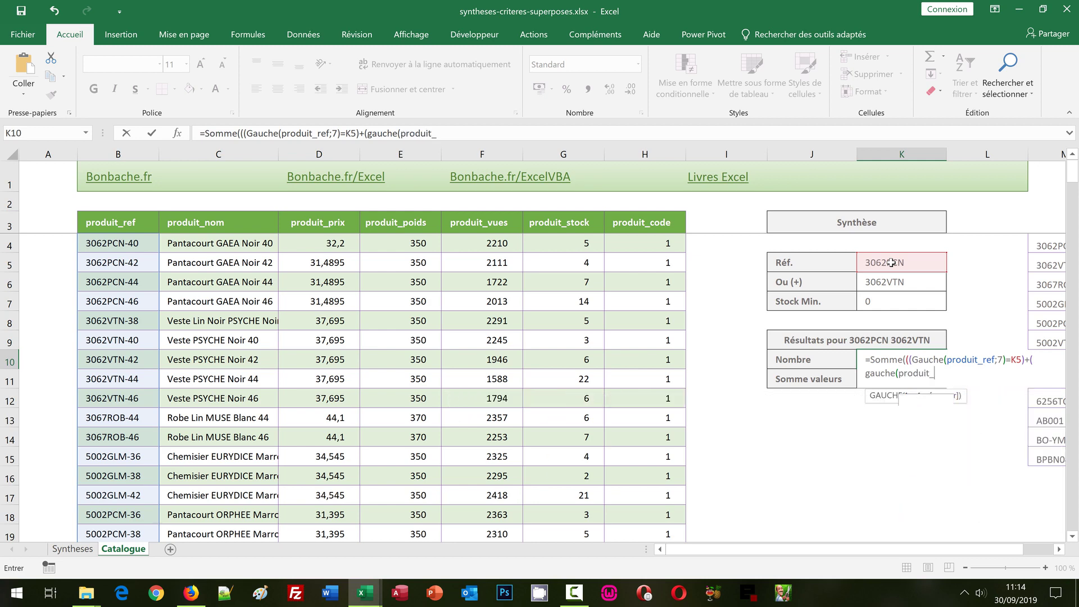
text(ref)
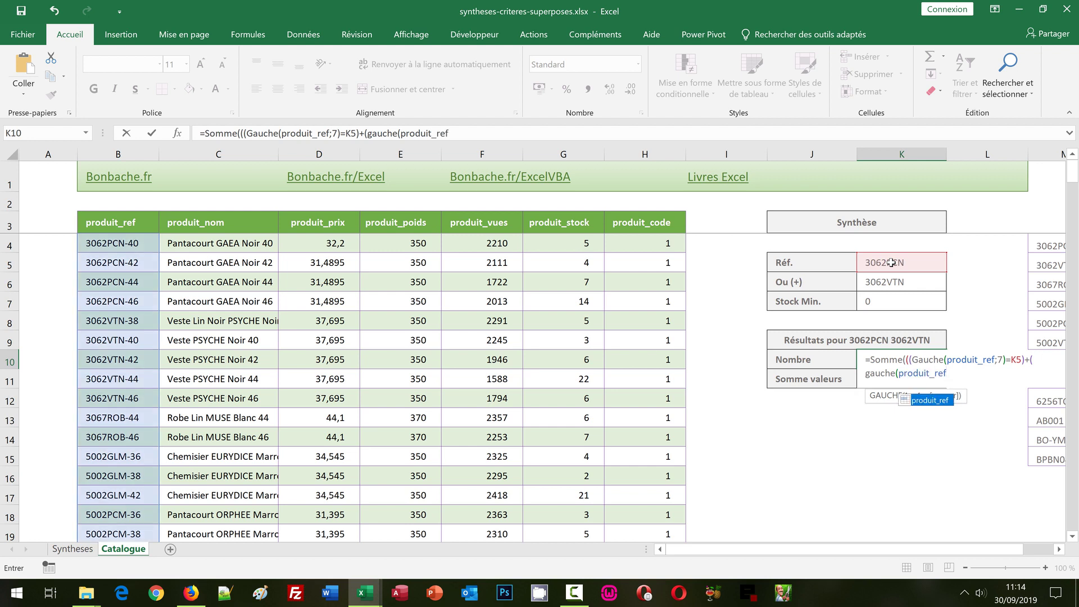
text(;)
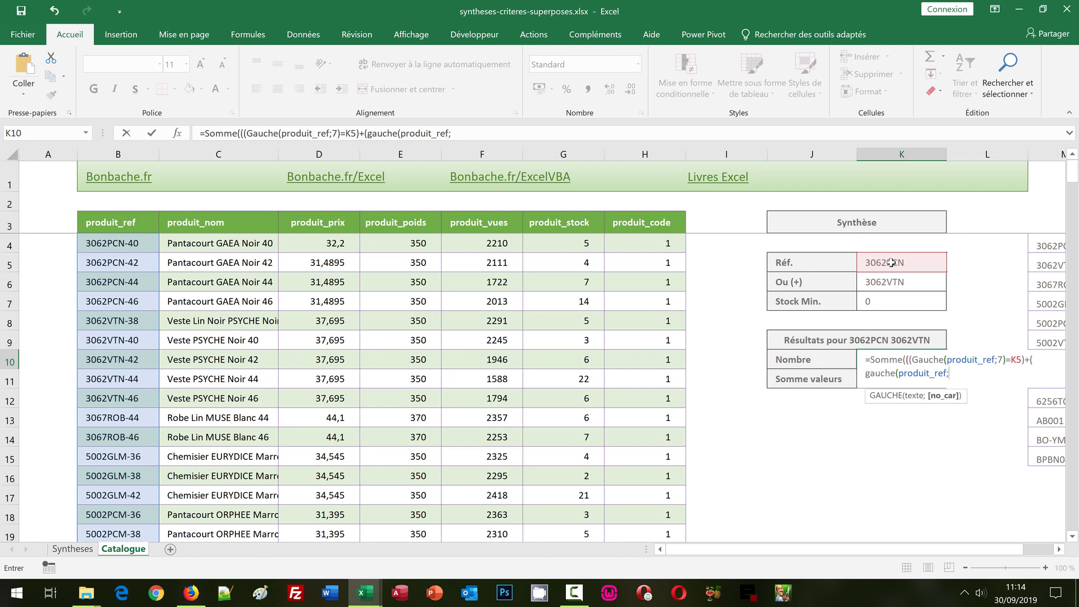
text(7))
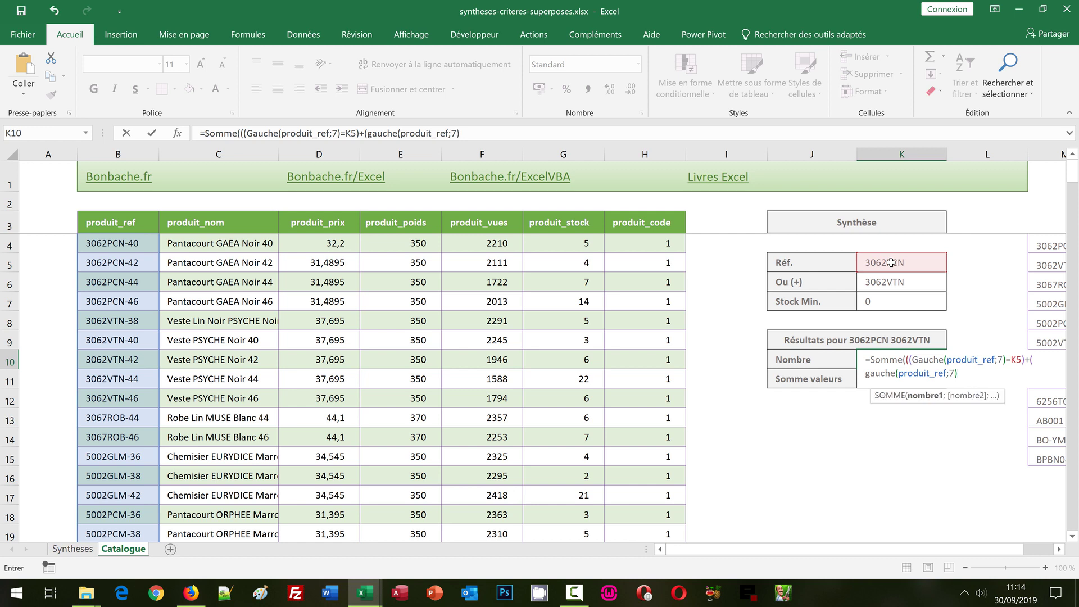
text(=)
click(889, 285)
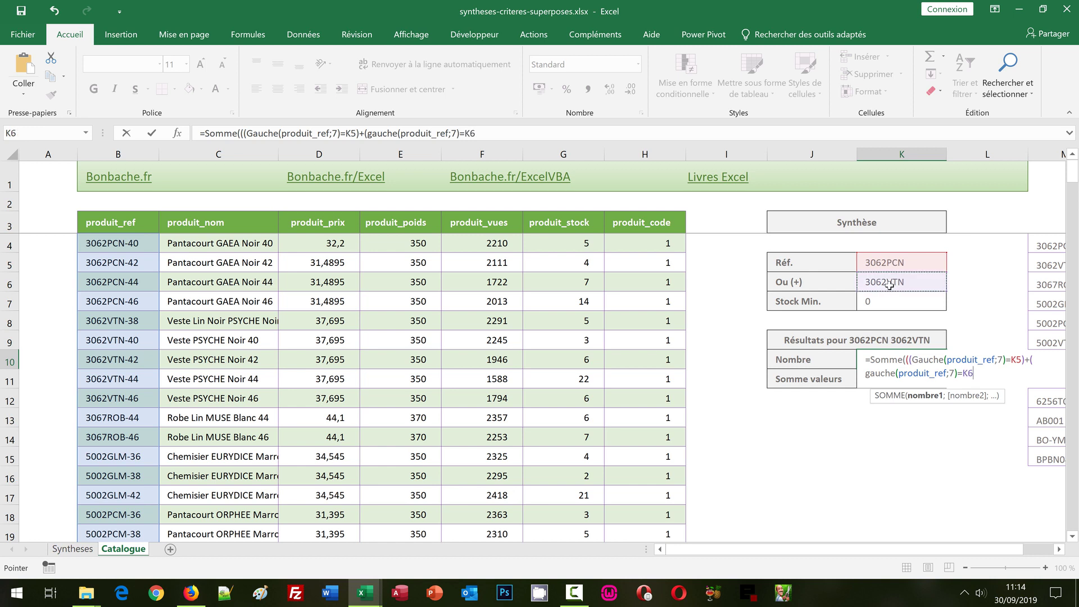
- Multiply the grouped conditions by (produit_stock>=K7) and validate the Nombre formula in K10 as an array formula
text())*()
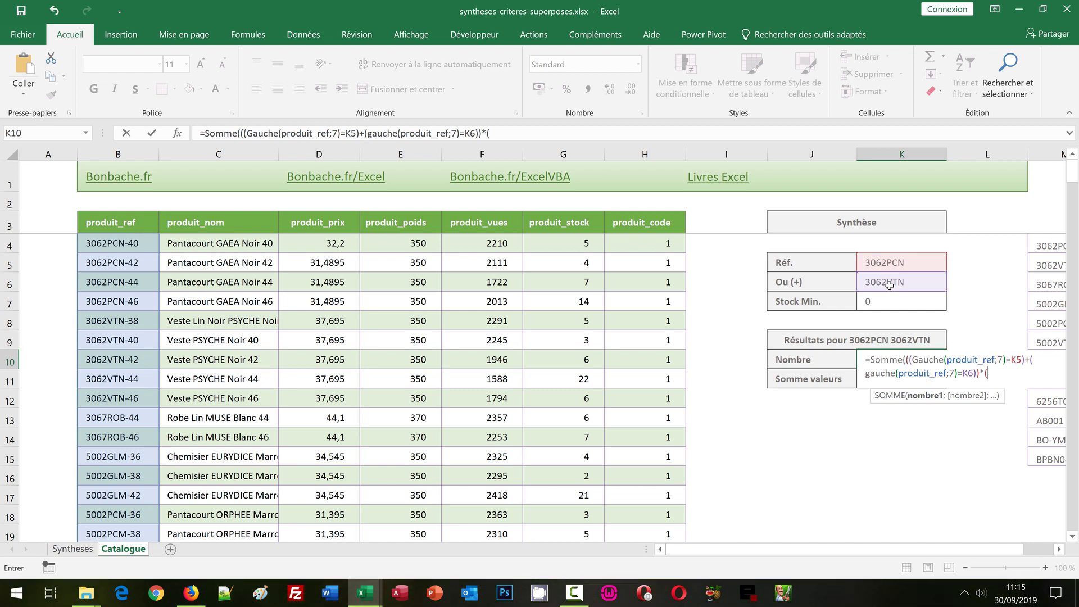
text(produi)
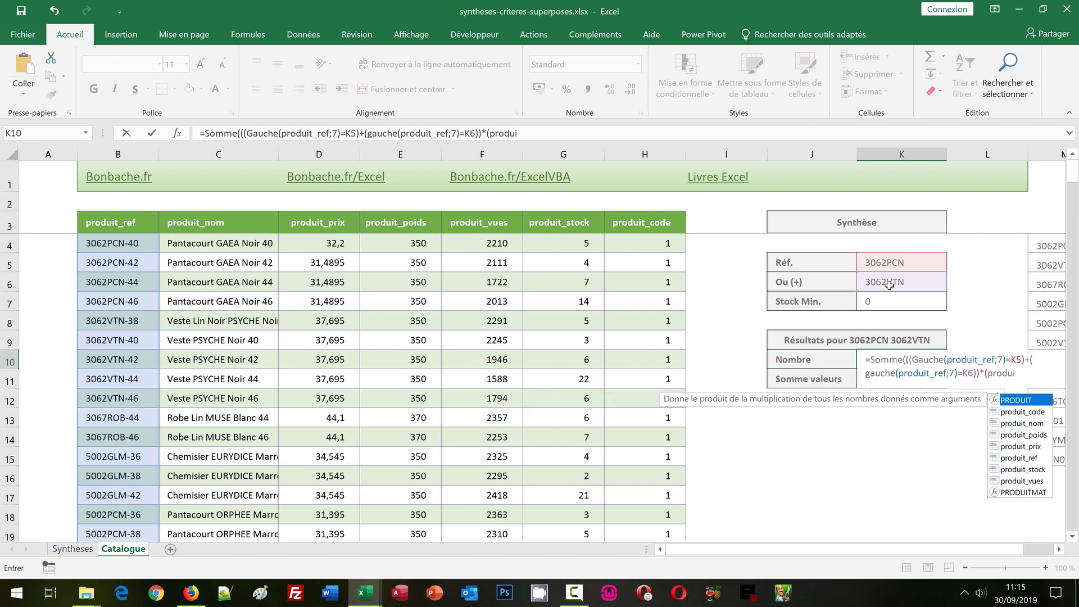
text(t_s)
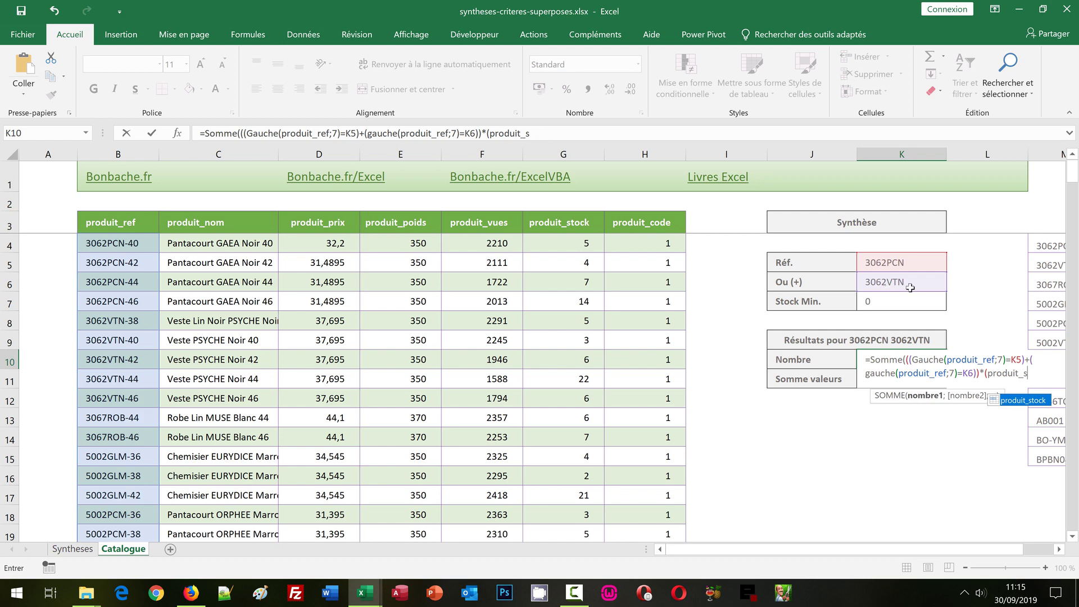
double_click(1021, 400)
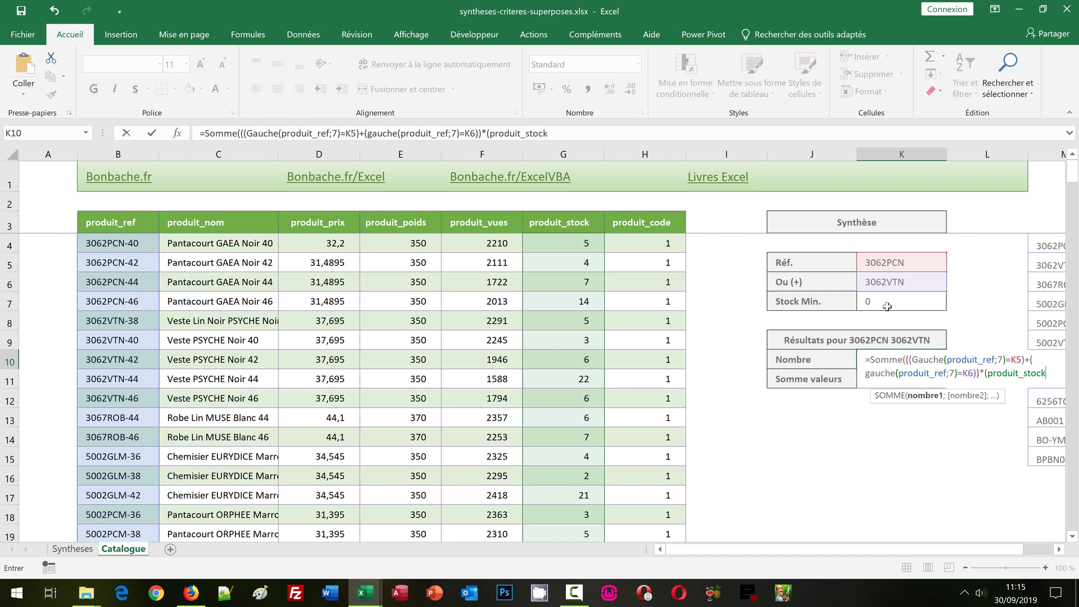
text(>=)
click(877, 299)
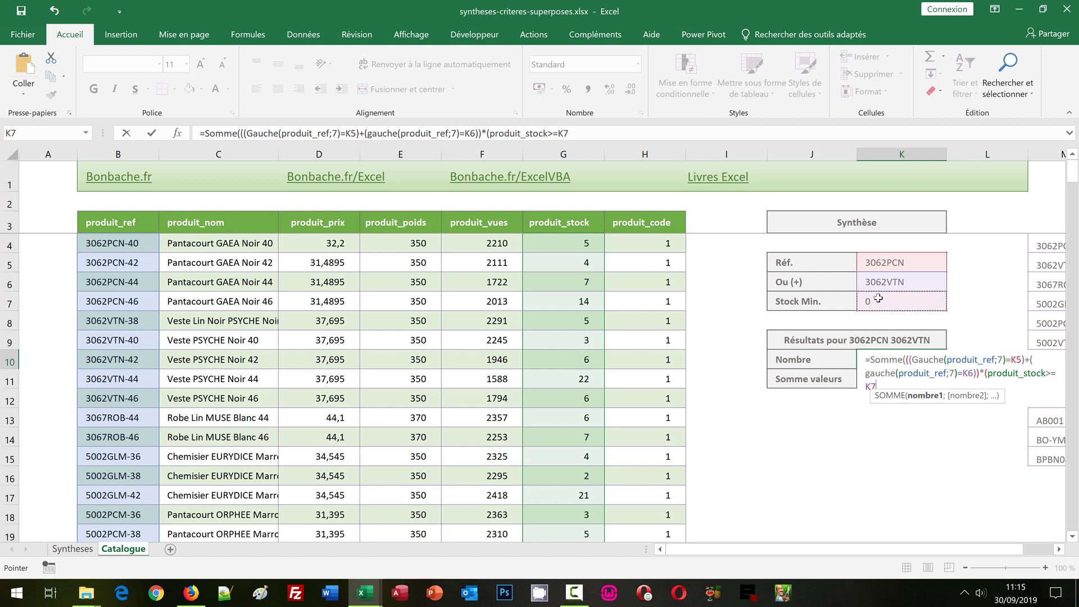
text())
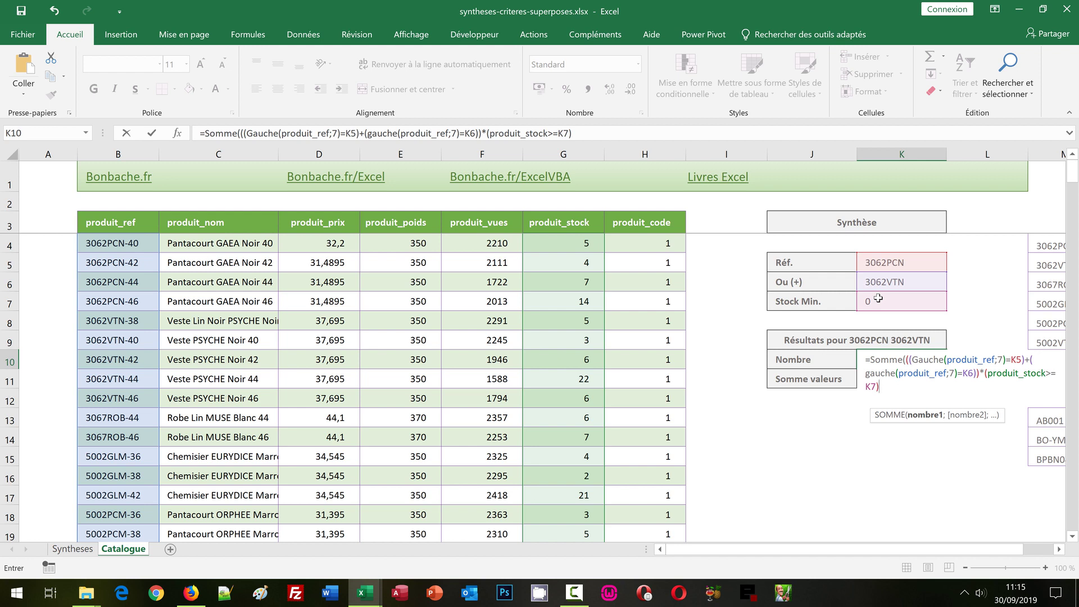
text())
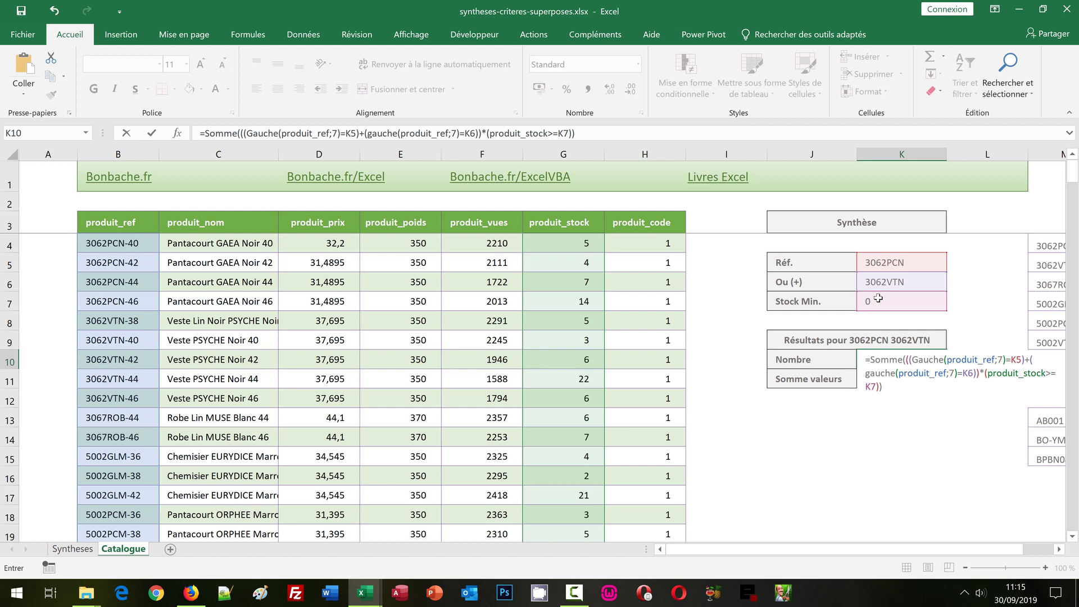
key(ctrl+shift+Return)
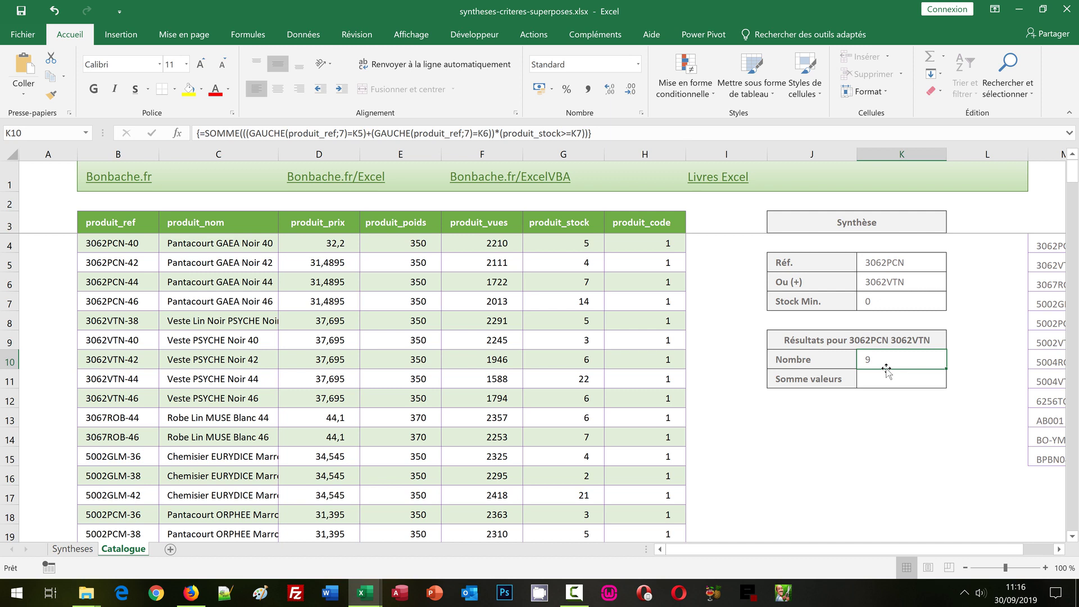
- Set the Stock Min. criterion in K7 to 10
click(884, 307)
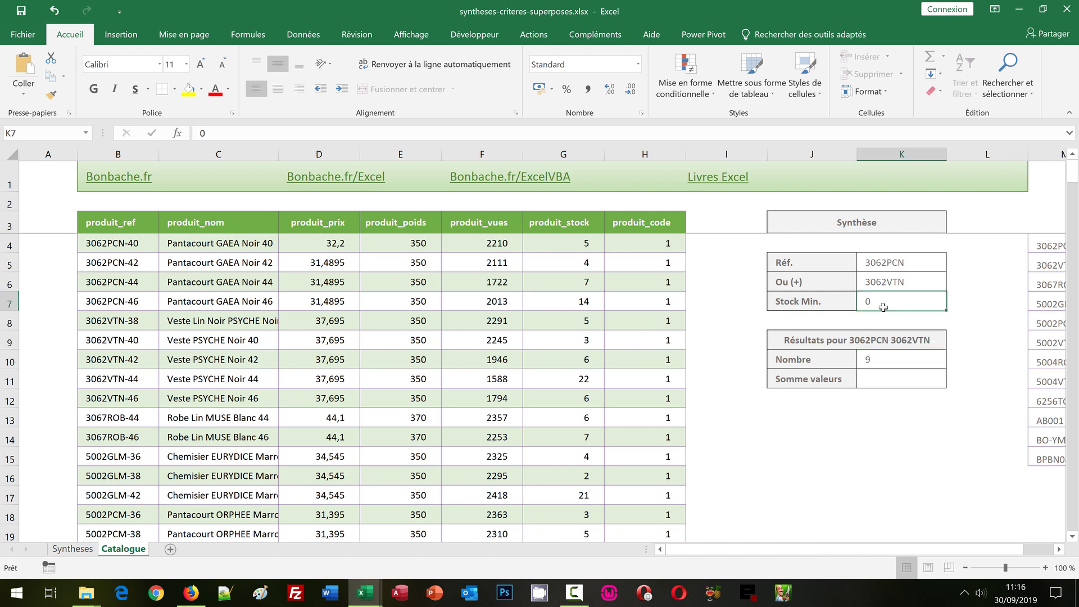
text(10)
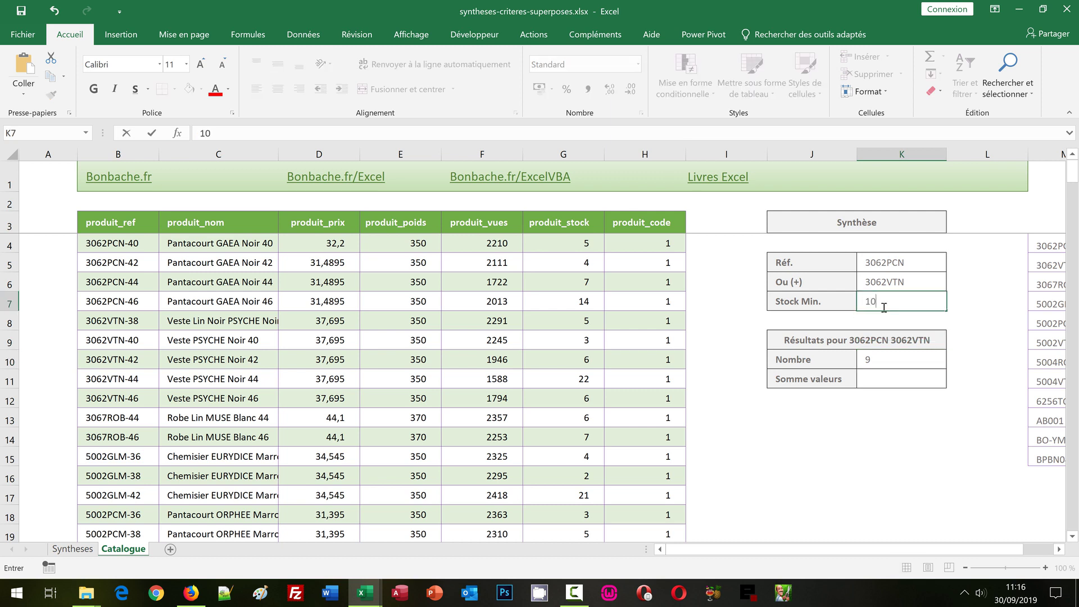
key(Return)
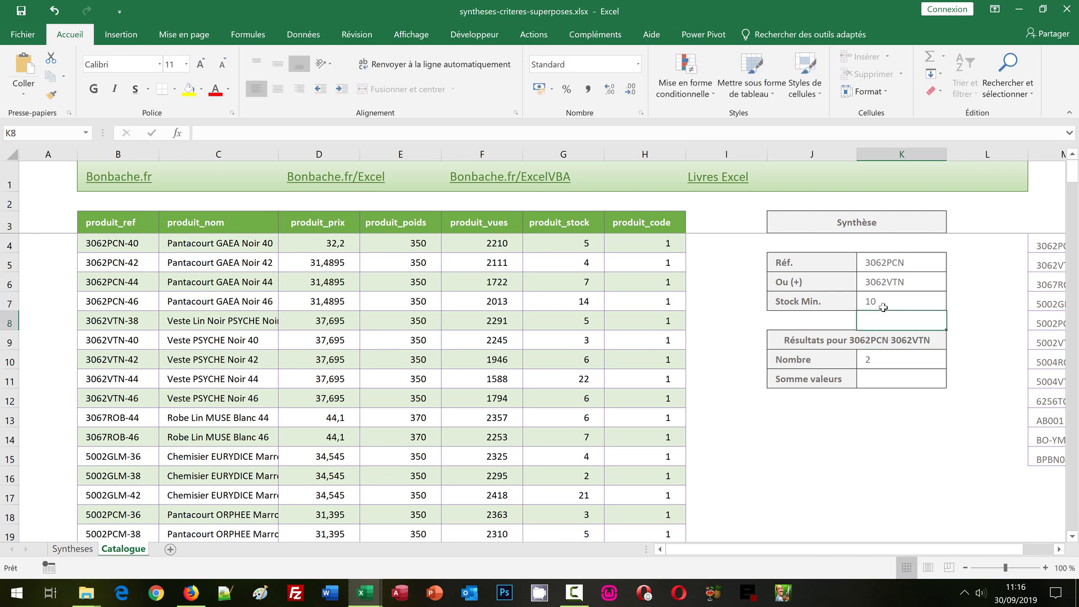
- Copy the text of the Nombre formula in K10 into the Somme valeurs cell K11, keeping K10 as an array formula
click(885, 359)
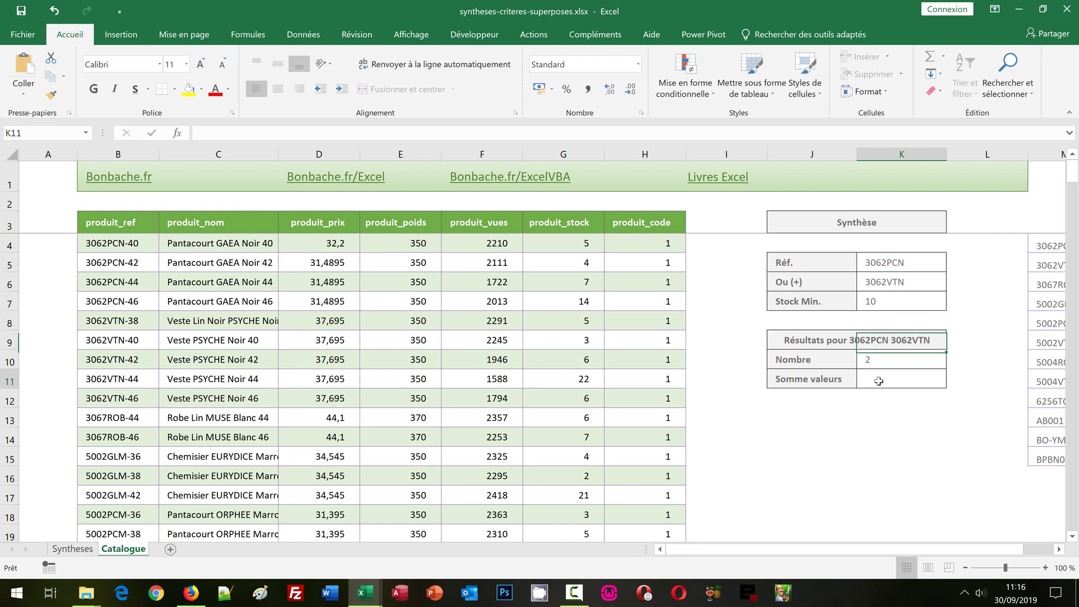
click(878, 380)
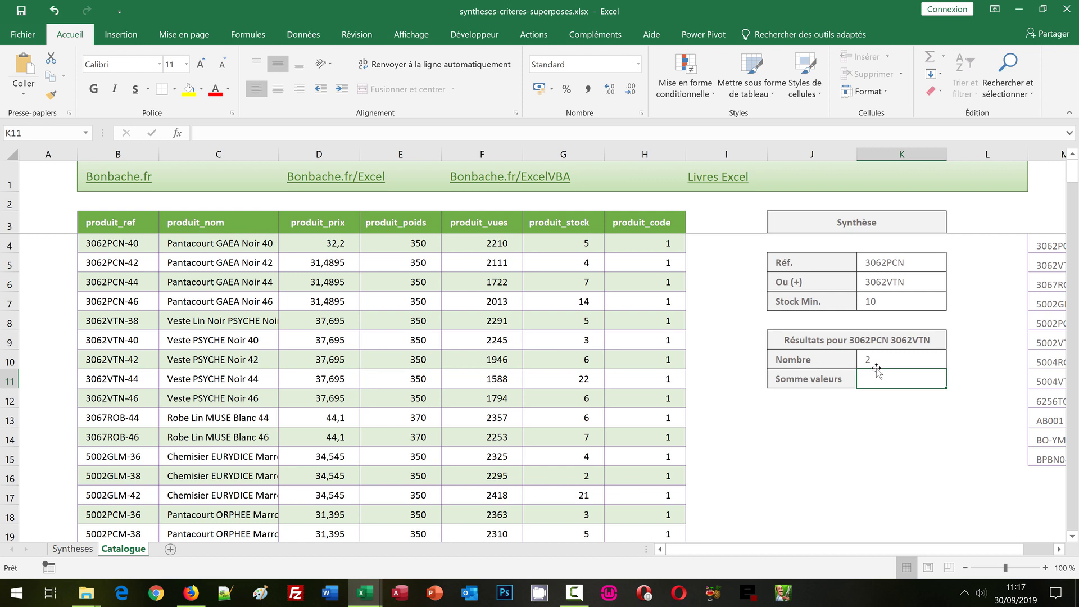
click(877, 364)
drag(610, 133, 194, 132)
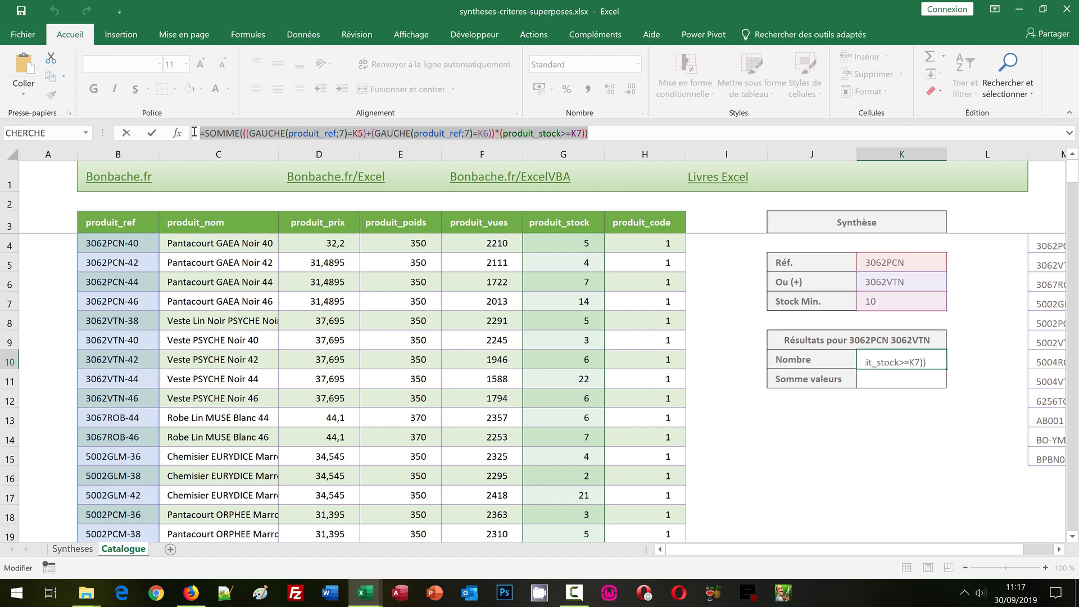
key(ctrl+shift+Return)
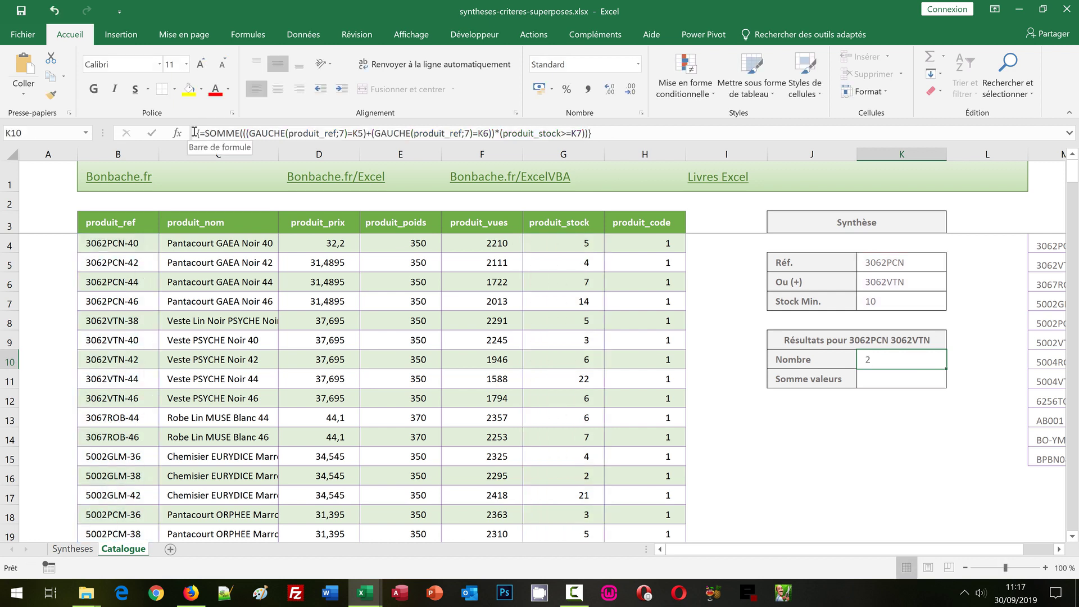
click(864, 381)
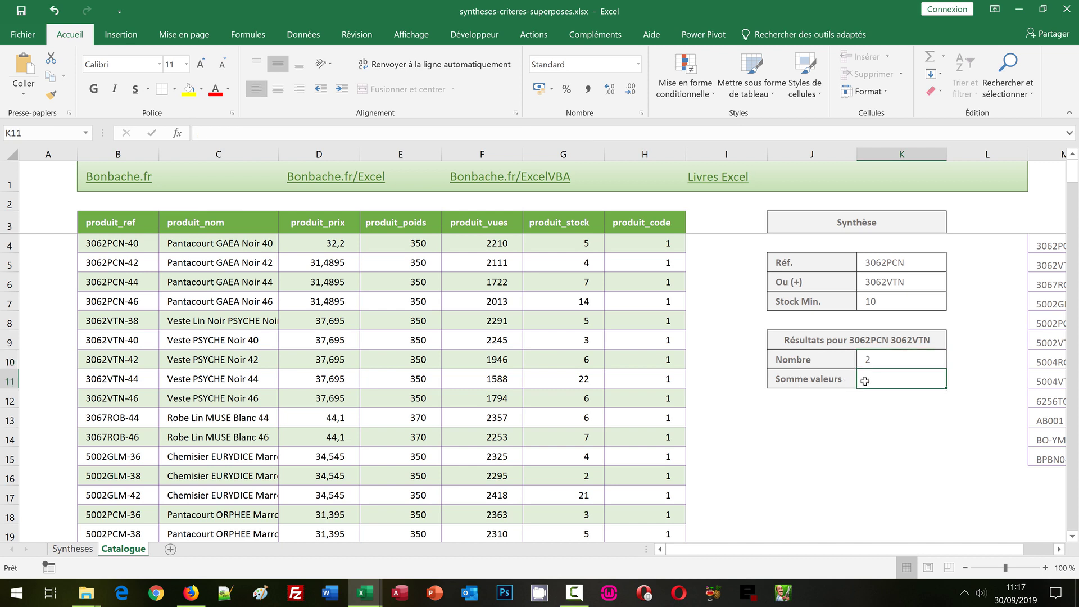
click(208, 132)
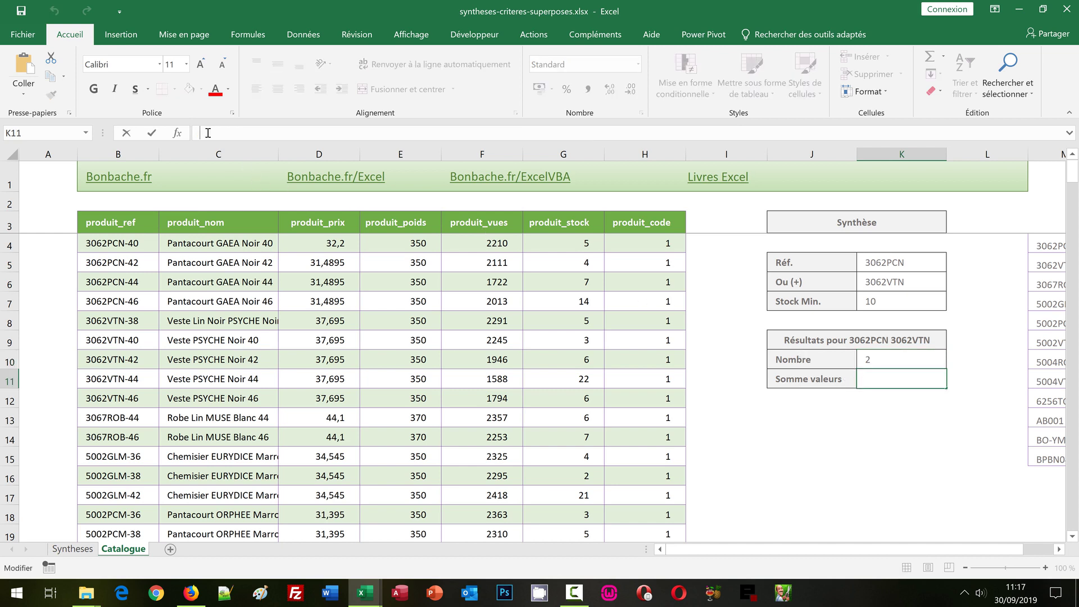
key(ctrl+v)
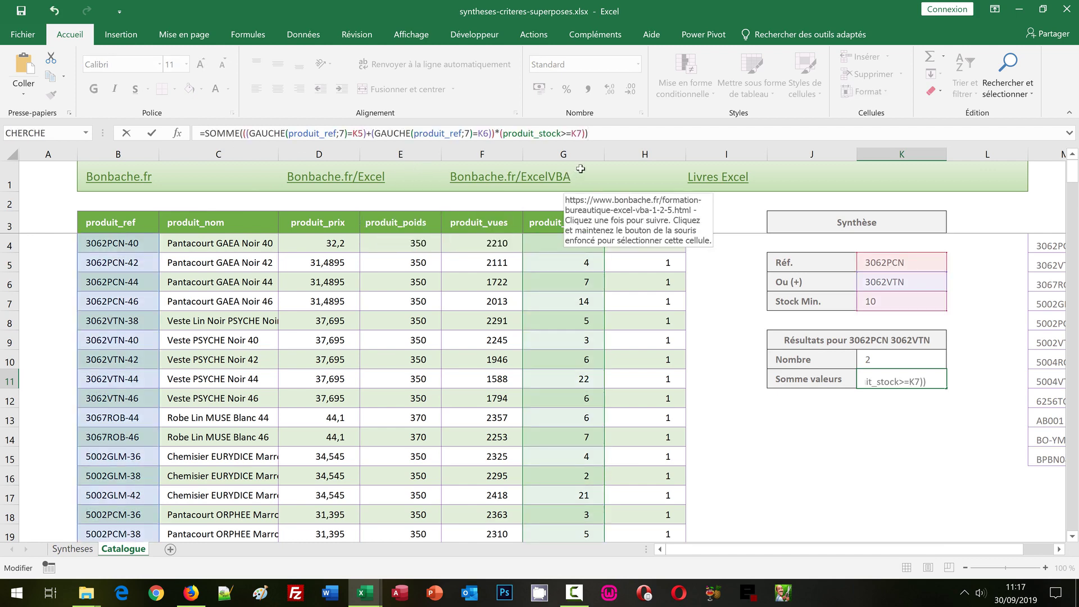
- Extend the K11 formula with *(produit_stock)*(produit_prix) inside the SOMME and validate it as an array formula
click(585, 134)
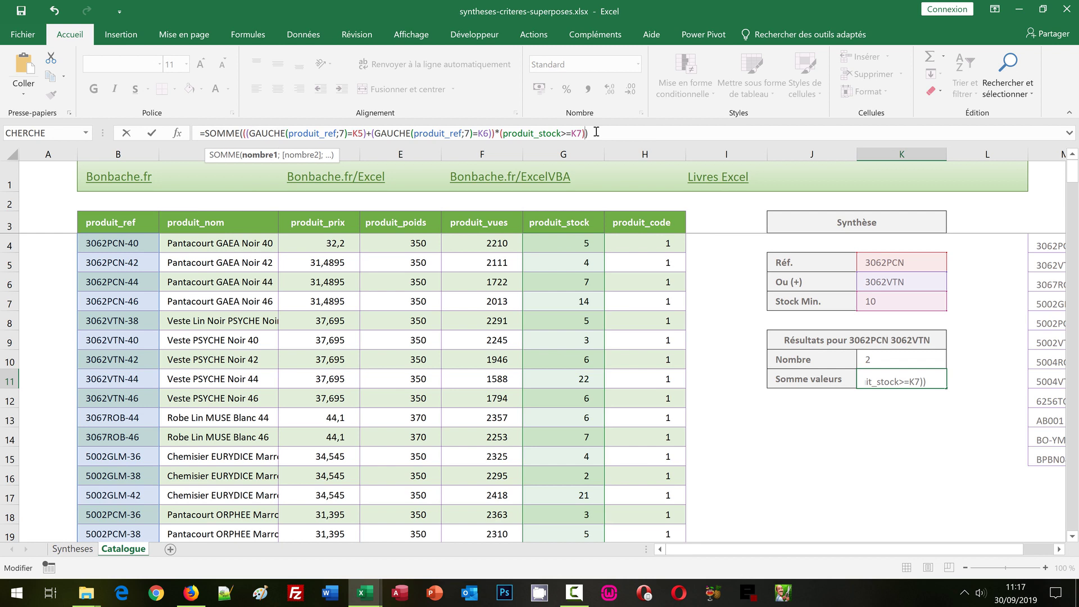
text(*()
text(produit)
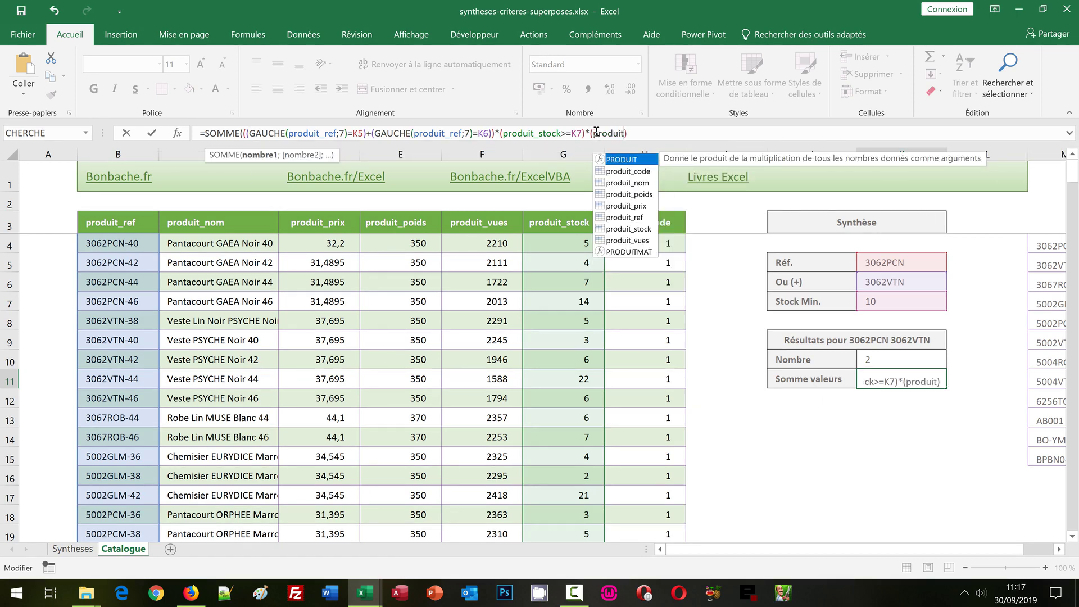
text(_)
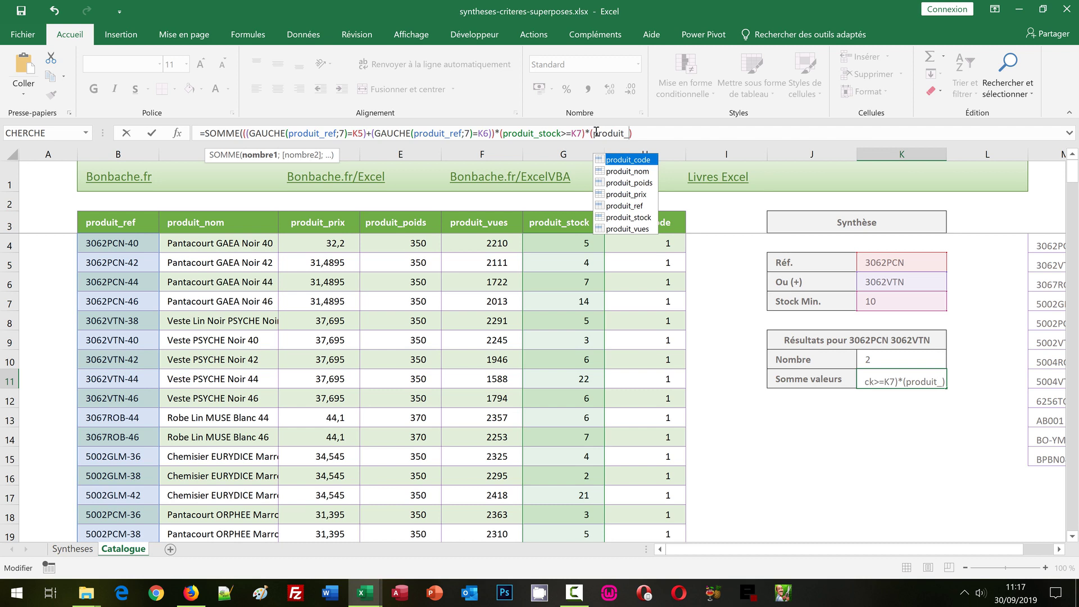
text(s)
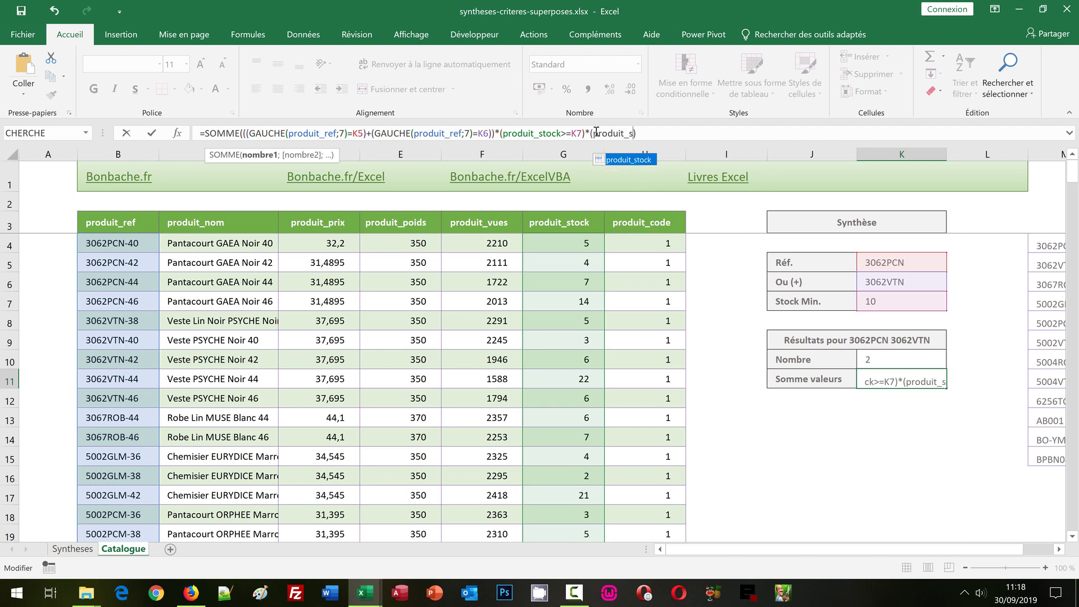
text(t)
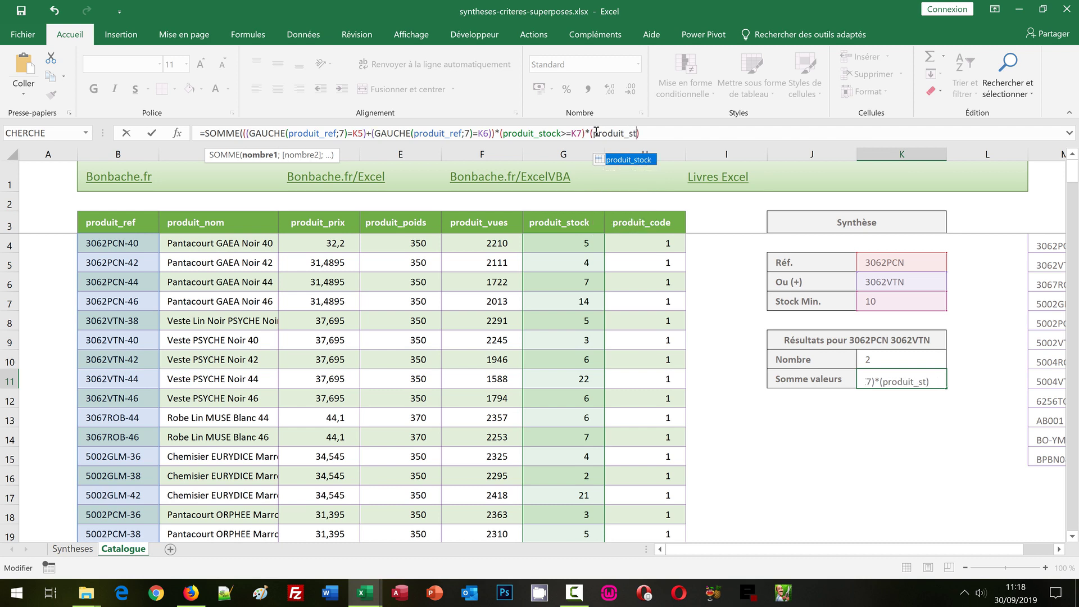
double_click(633, 162)
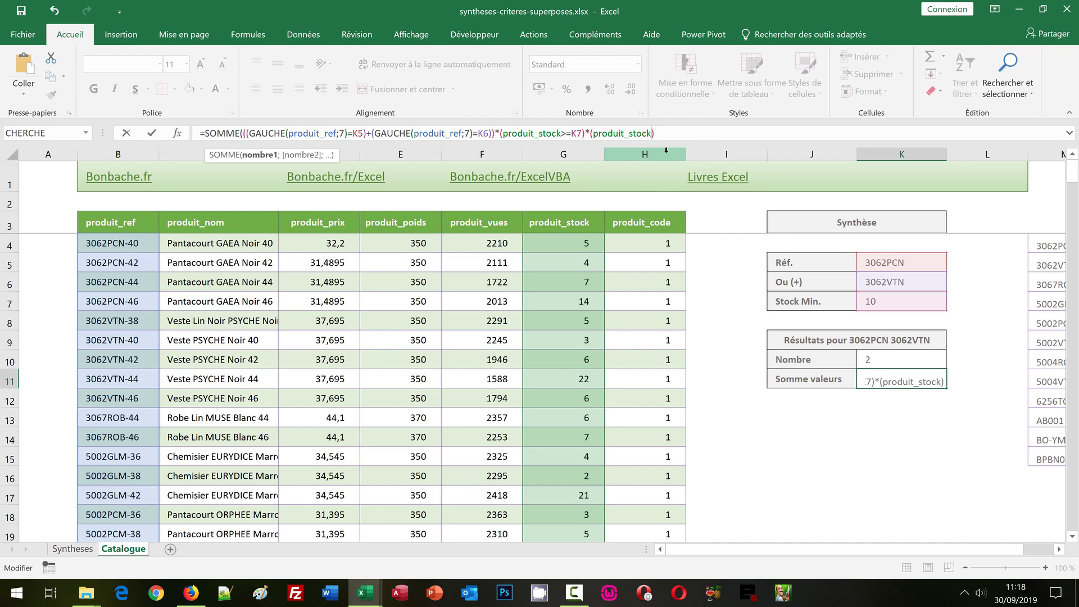
text()*(produit_)
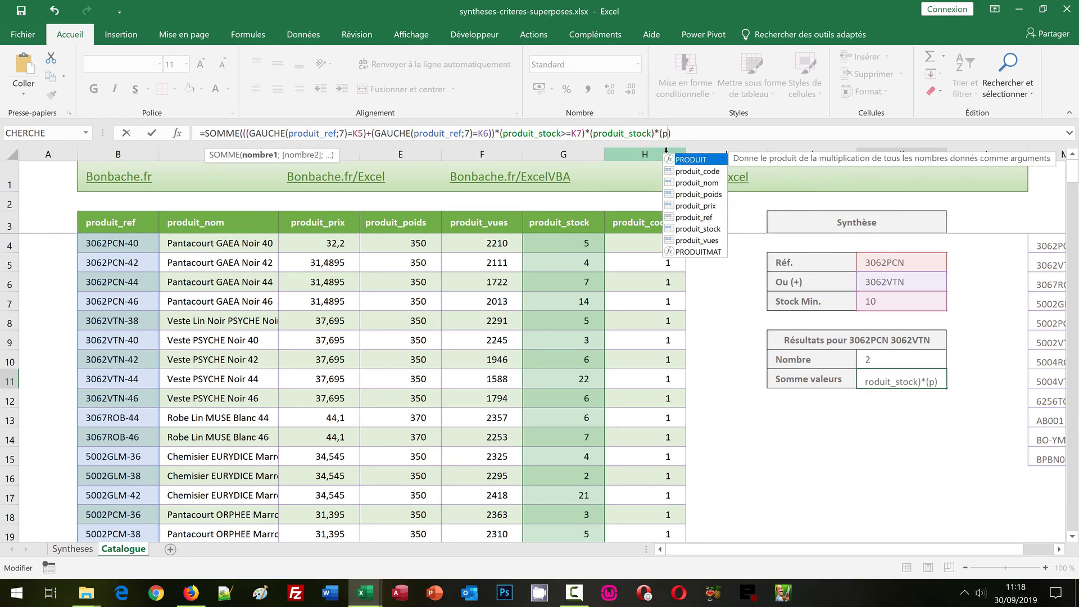
text(prix)
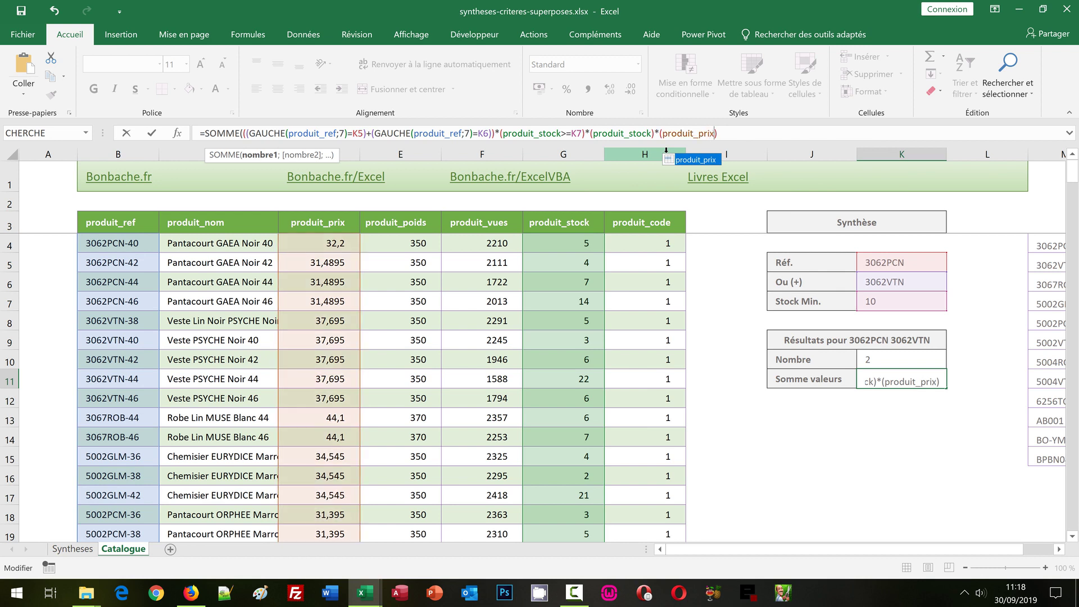
text())
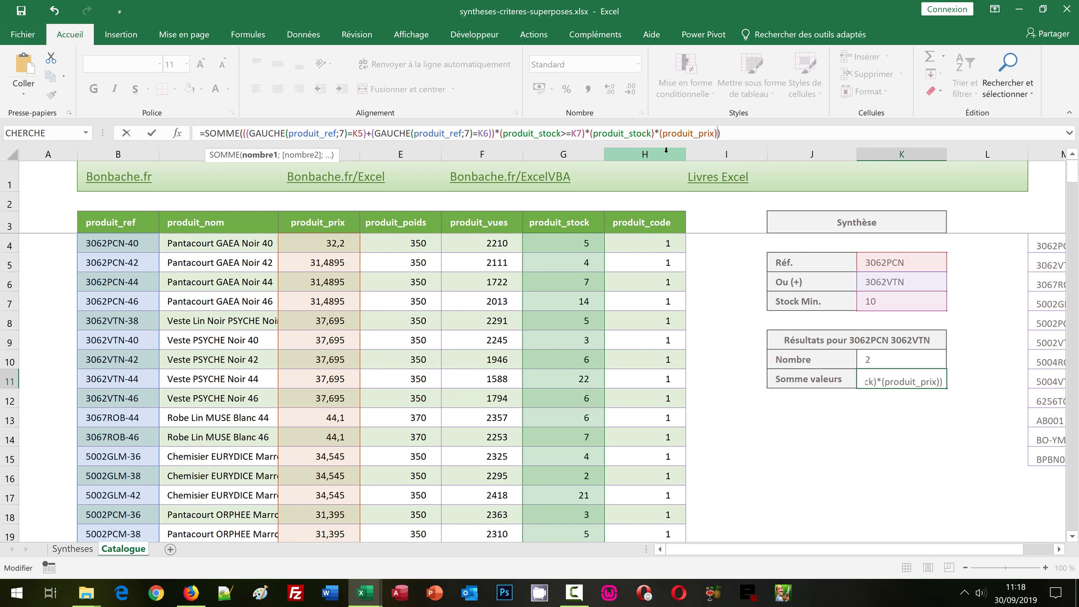
key(ctrl+shift+Return)
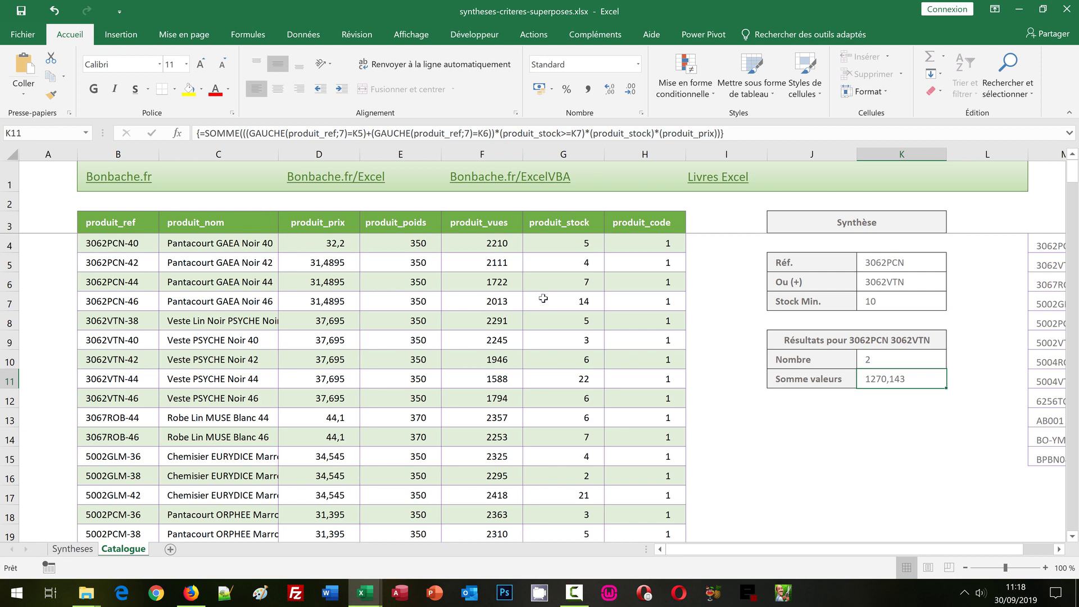
- Set the Stock Min. criterion in K7 to 0
click(893, 306)
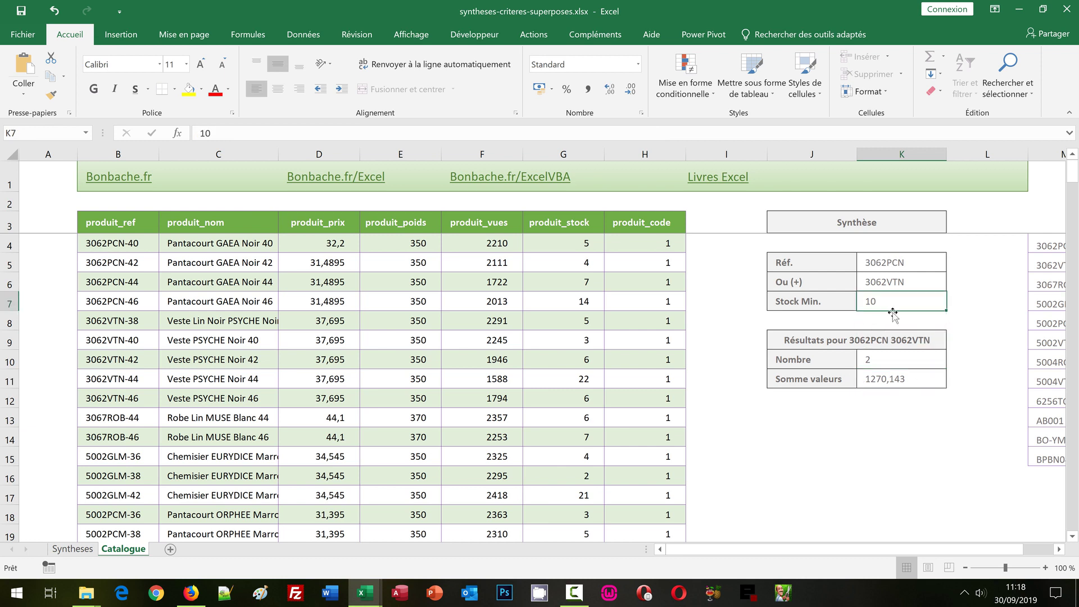
text(0)
key(Return)
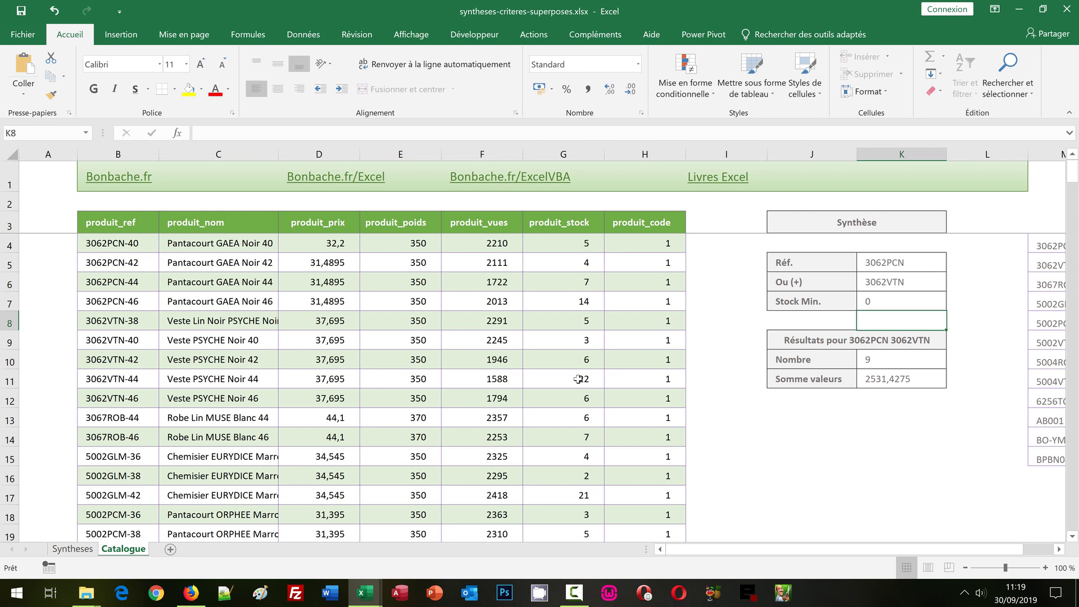
- Select all the catalogue records without the header row, from B4 to H247
click(129, 241)
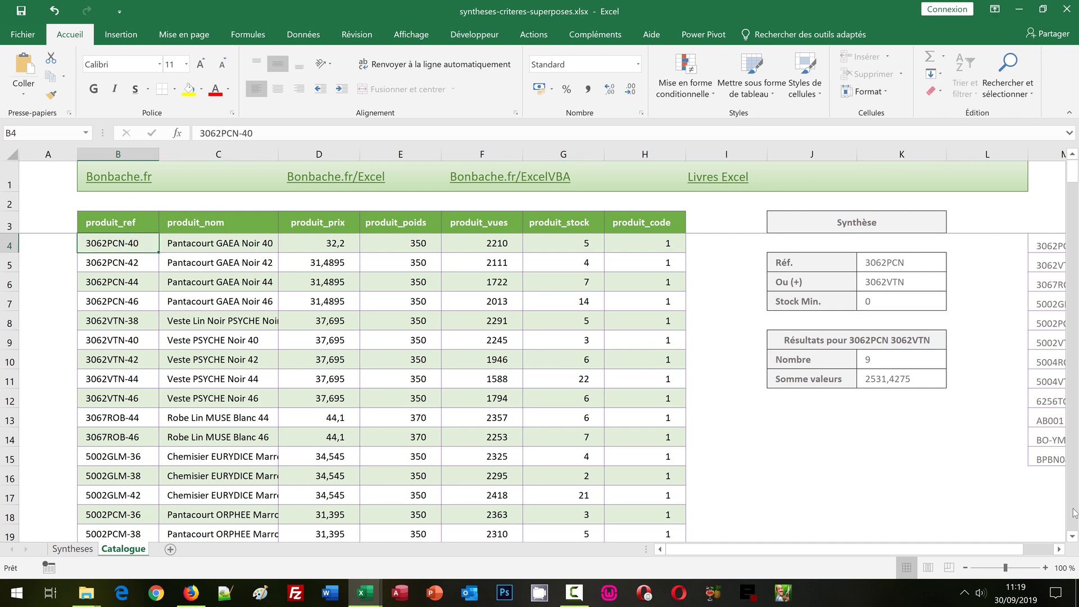
click(1073, 512)
click(1073, 512)
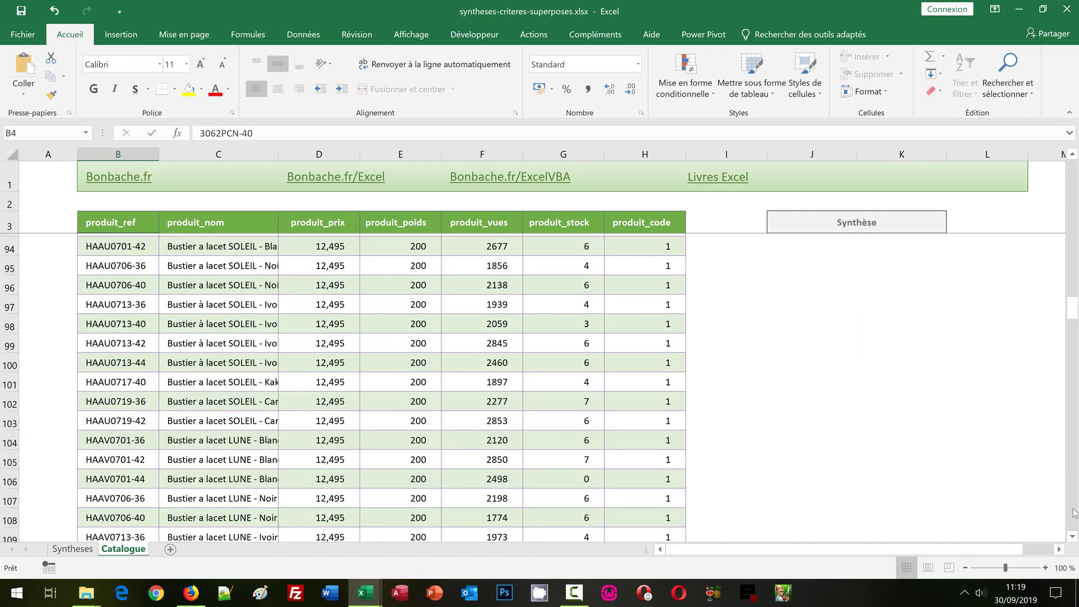
click(1073, 512)
click(1073, 512)
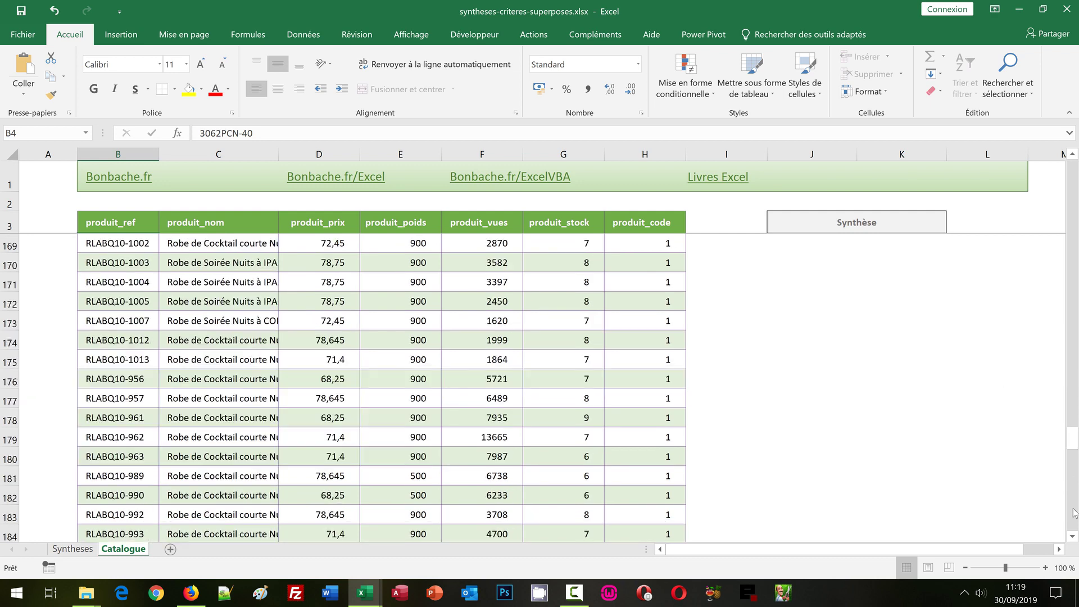
click(1073, 513)
click(1073, 512)
click(1074, 517)
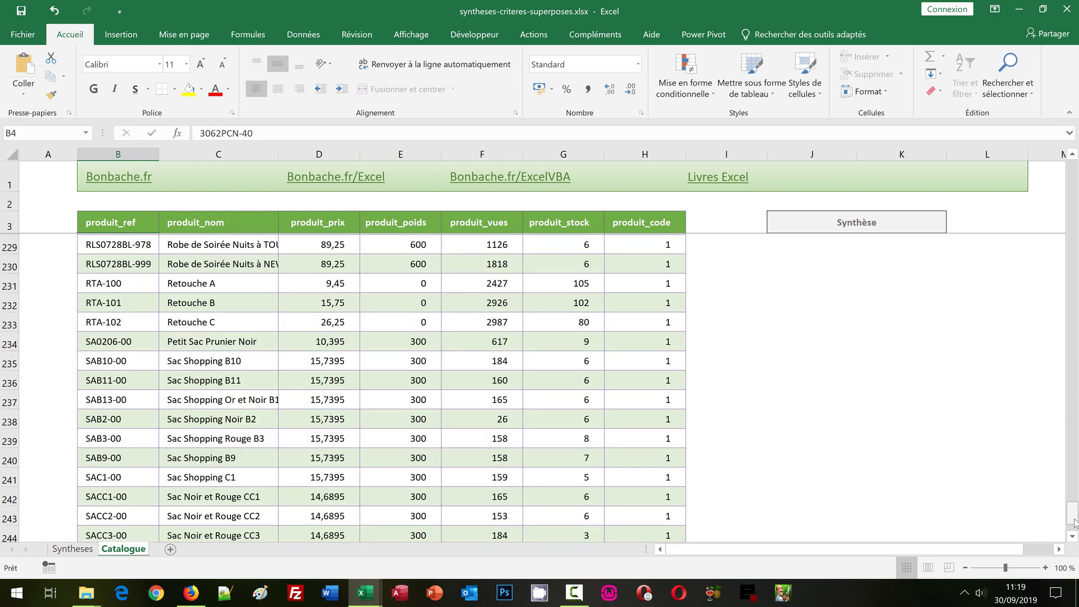
click(1074, 517)
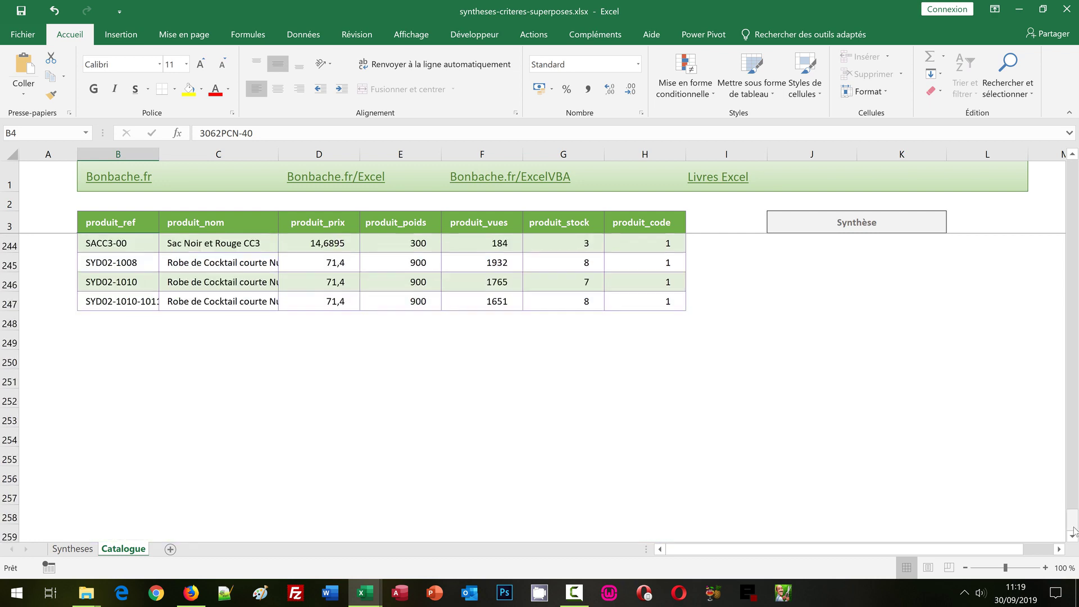
shift+click(681, 310)
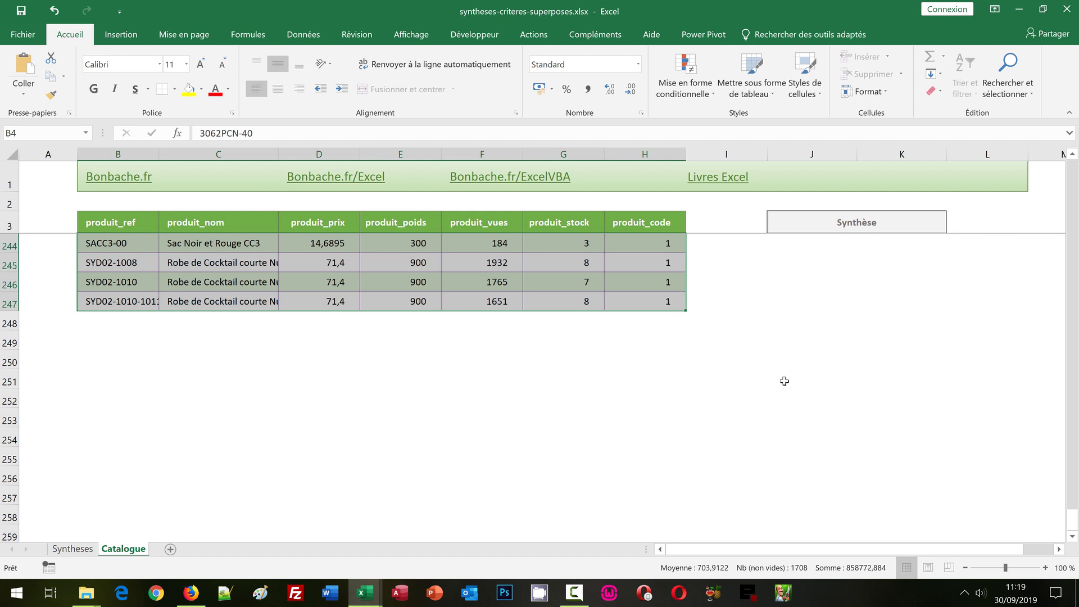
drag(1072, 518, 1071, 156)
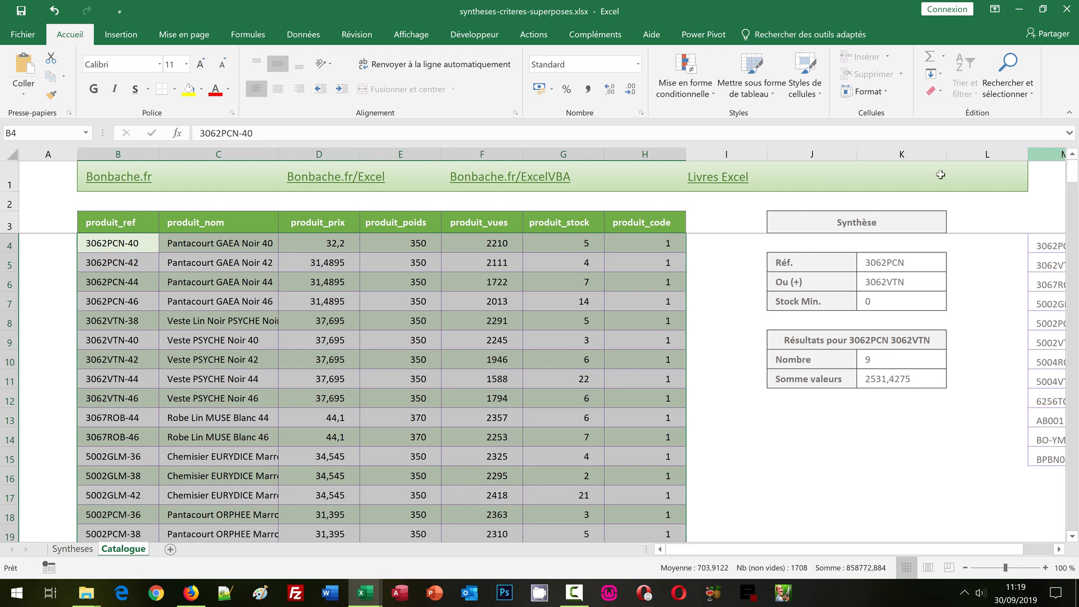
- Create a new conditional formatting rule for the selected records that uses a formula to determine which cells to format
click(674, 93)
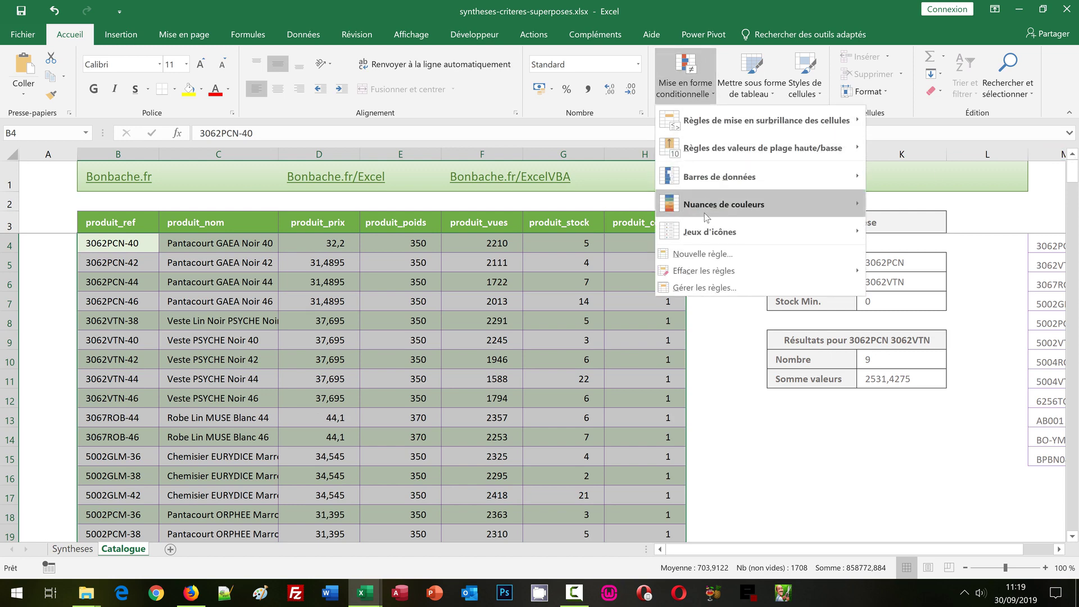
click(708, 256)
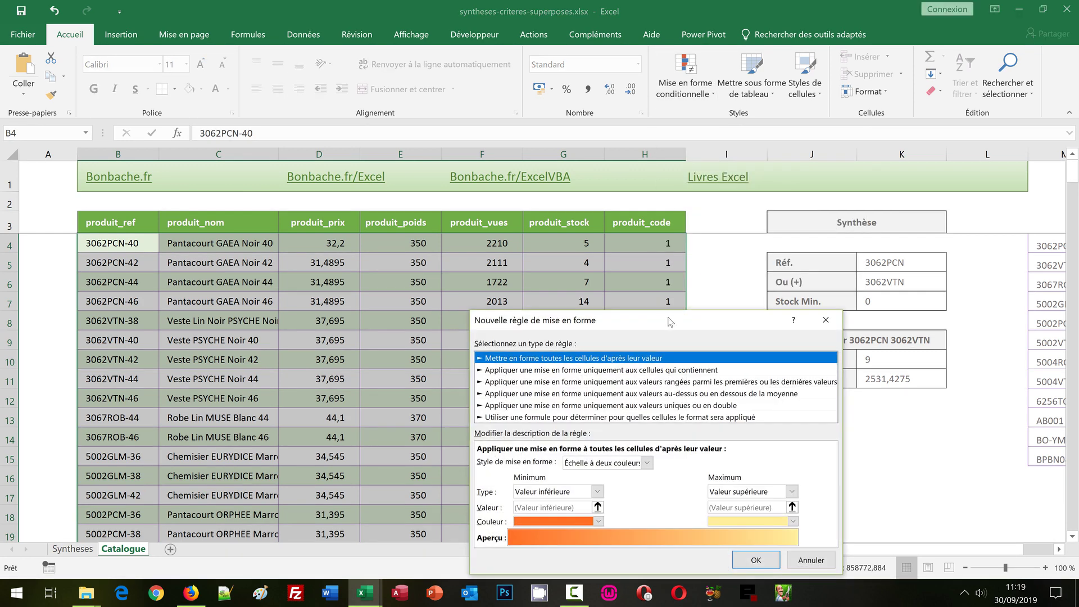
drag(650, 329, 491, 131)
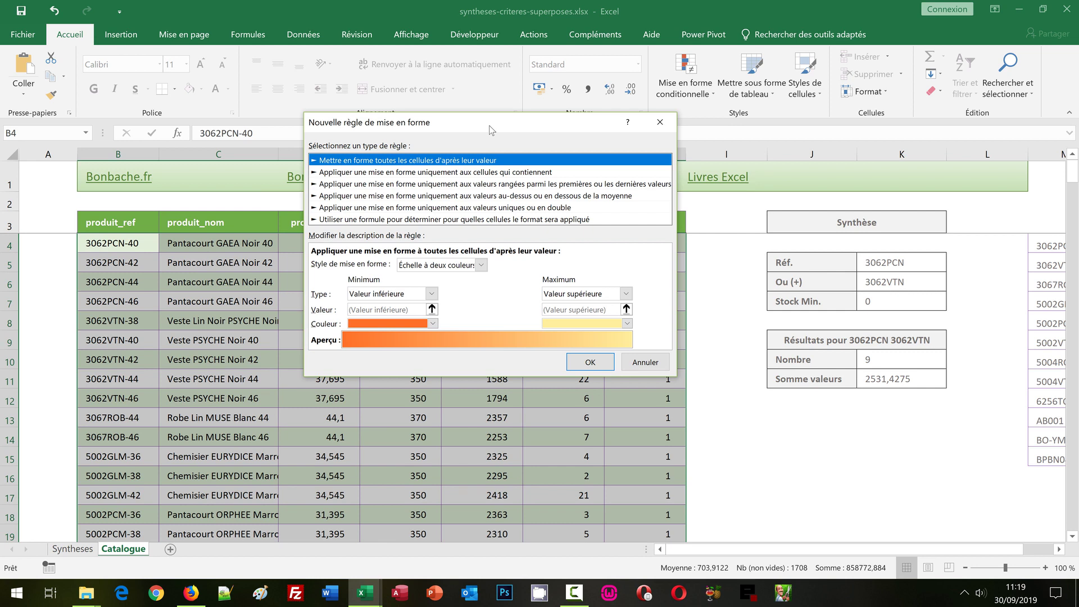
click(339, 219)
click(348, 265)
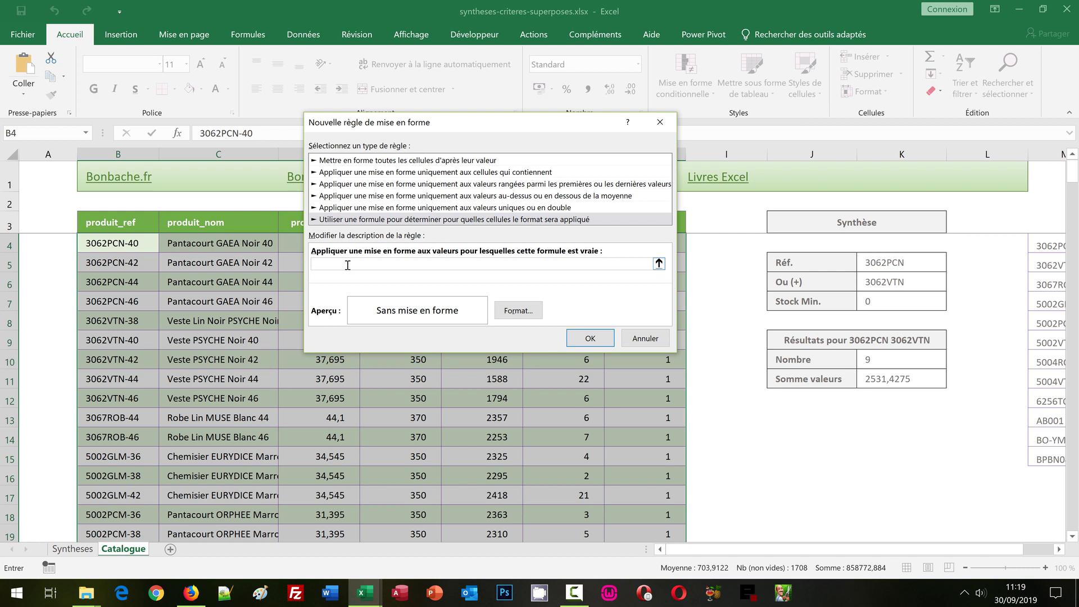
- Start the rule formula with the stock condition =Et($G4>=$K$7; locking only the column of G4
text(=Et()
drag(507, 126, 495, 315)
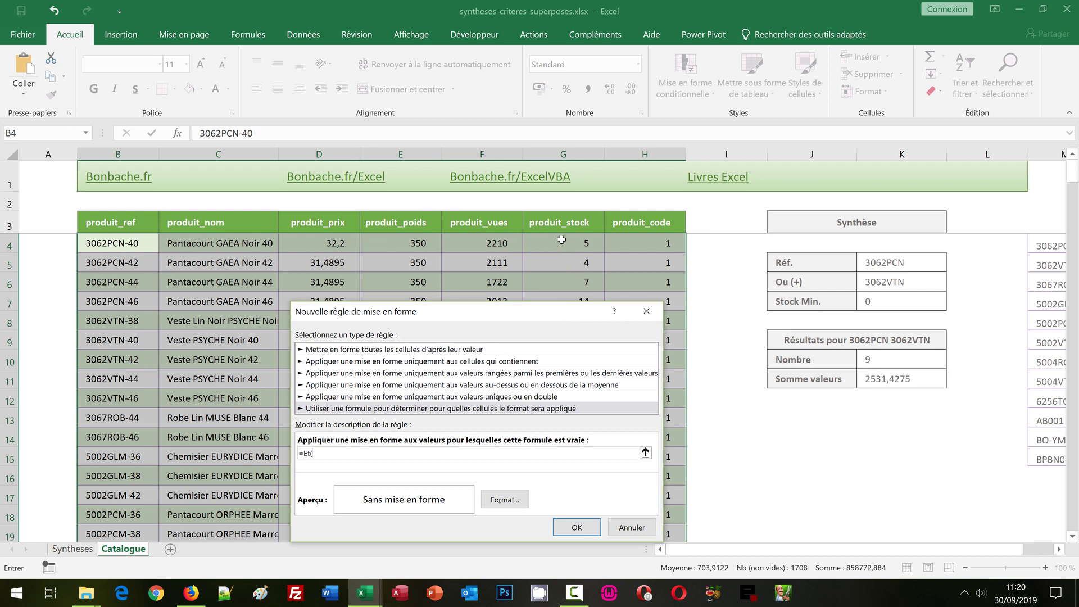
click(561, 239)
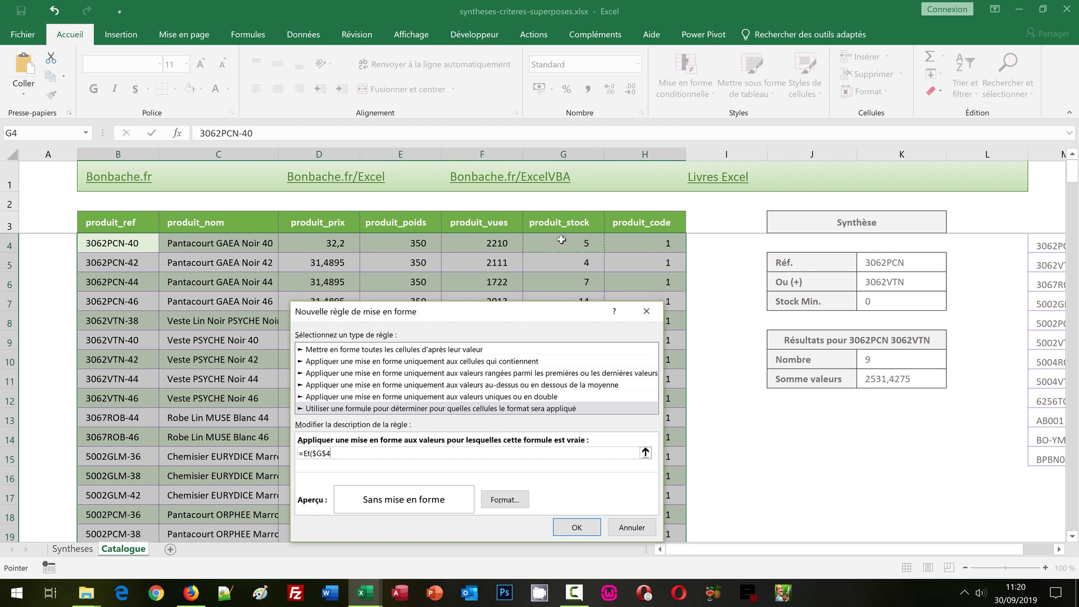
key(F4)
key(F4)
text(>=)
click(874, 303)
text(;)
- Add the first reference criterion OU(Gauche($B4;7)=$K$5 to the rule formula, locking only the column of B4
text(OU(Gauche)
click(115, 243)
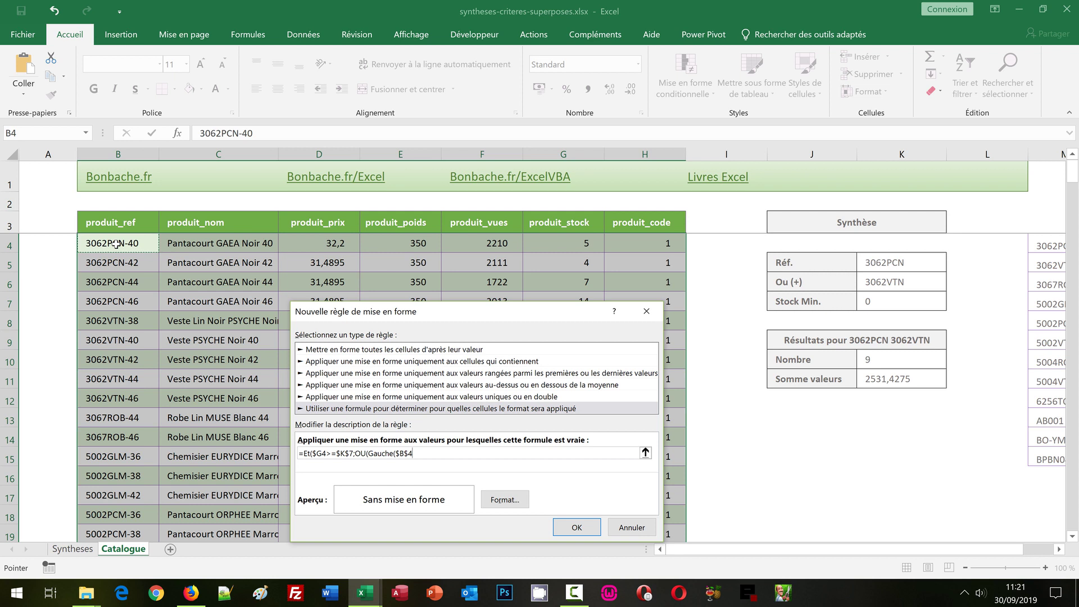
key(F4)
key(F4)
text(;7)=)
click(913, 263)
- Duplicate the Gauche condition as the second OU alternative, compare it with $K$6 and close the formula's parentheses
click(355, 452)
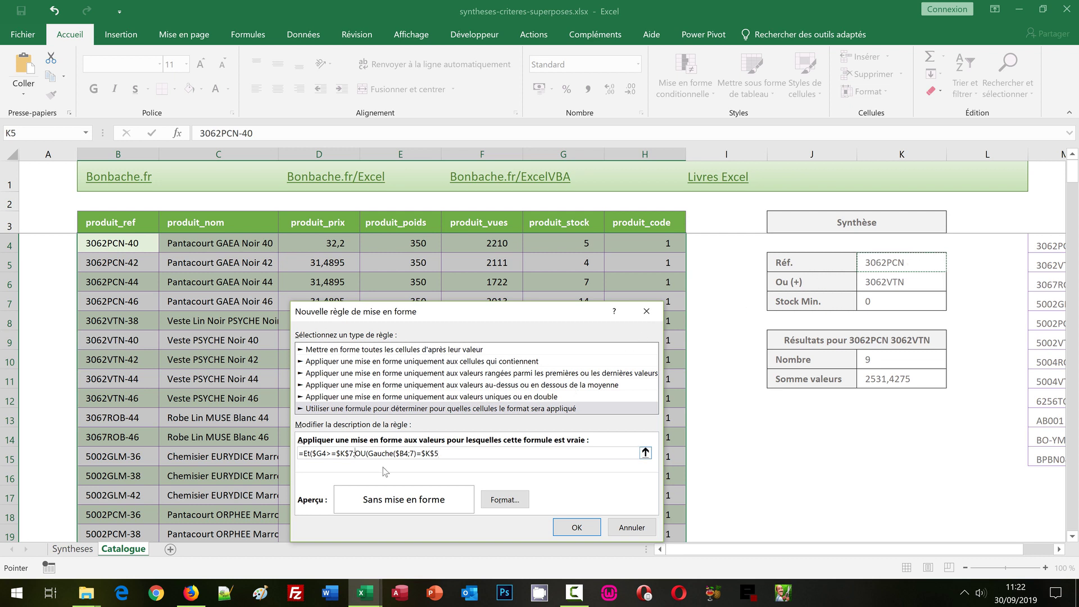
shift+click(444, 453)
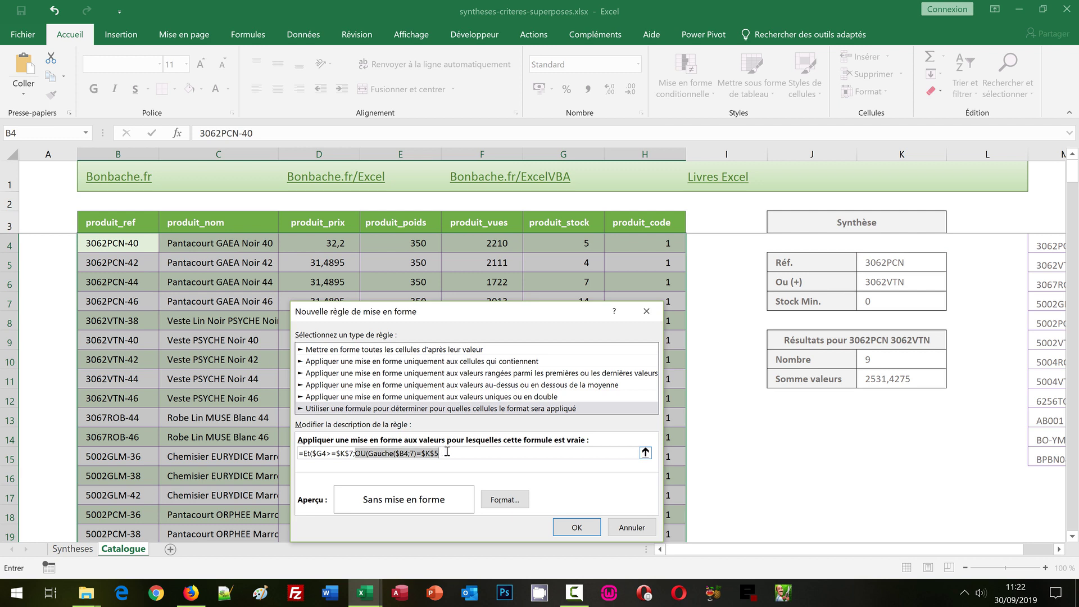
click(446, 452)
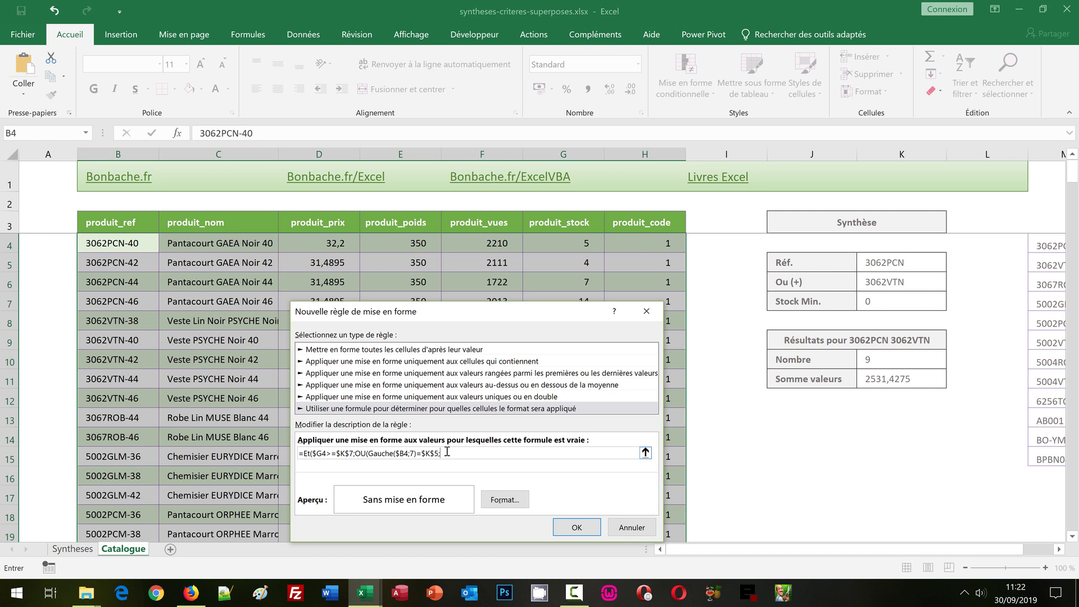
key(ctrl+v)
key(Delete)
key(Delete)
key(Delete)
drag(493, 452, 519, 450)
key(BackSpace)
click(885, 283)
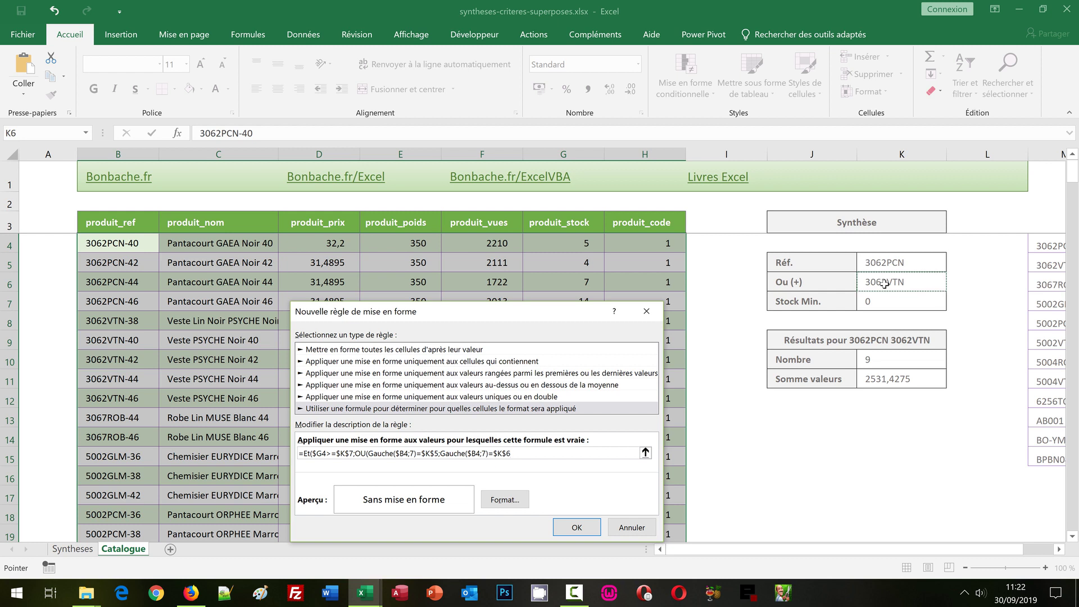
text())
- Give the rule a very light orange fill and dark red text, and apply it to the selected records
click(504, 499)
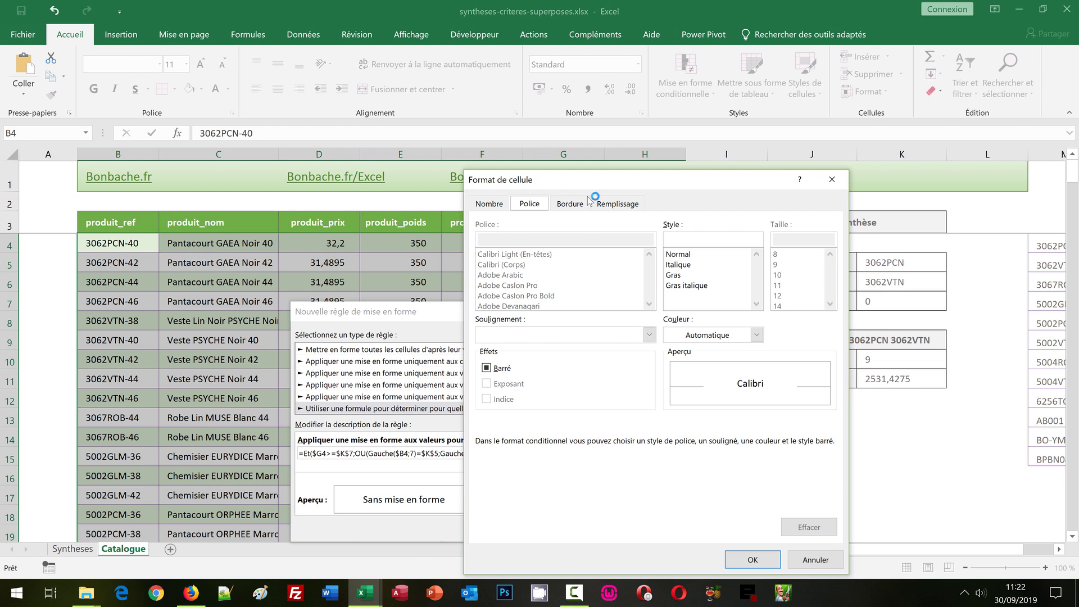
click(634, 205)
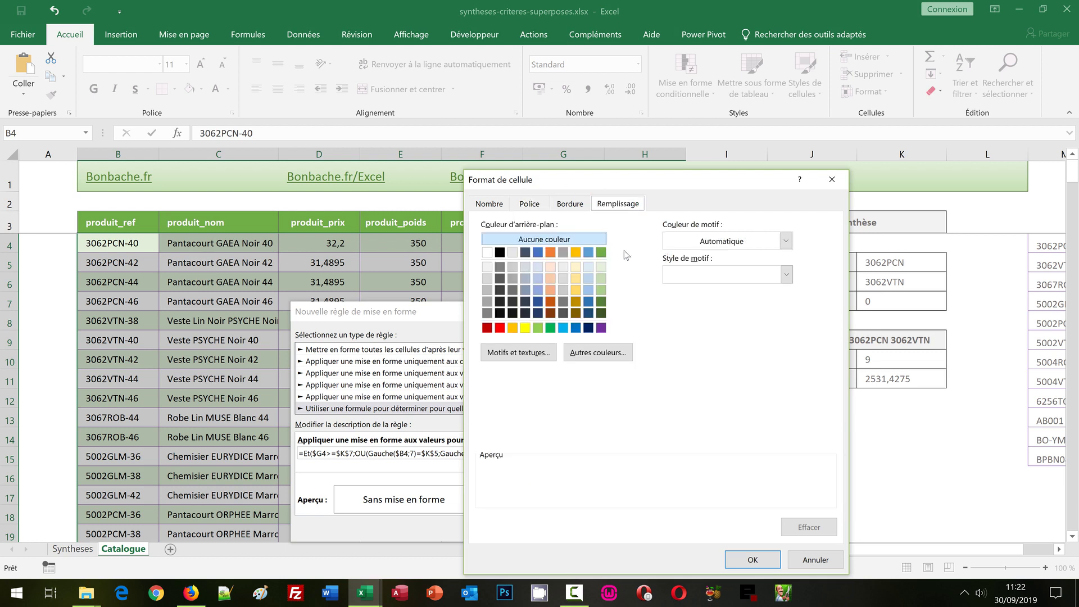
click(550, 267)
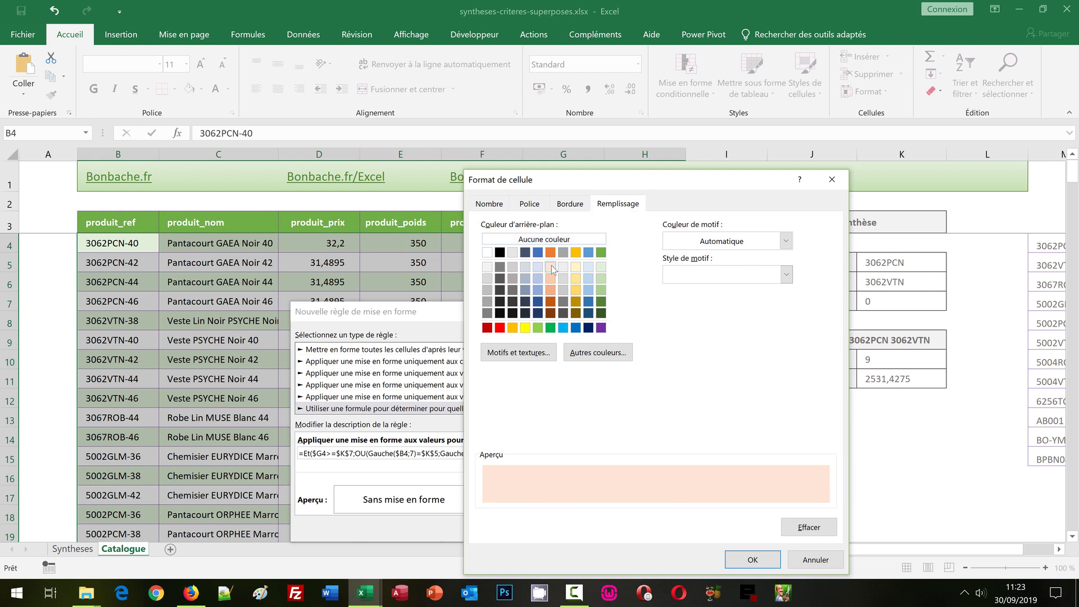
click(529, 204)
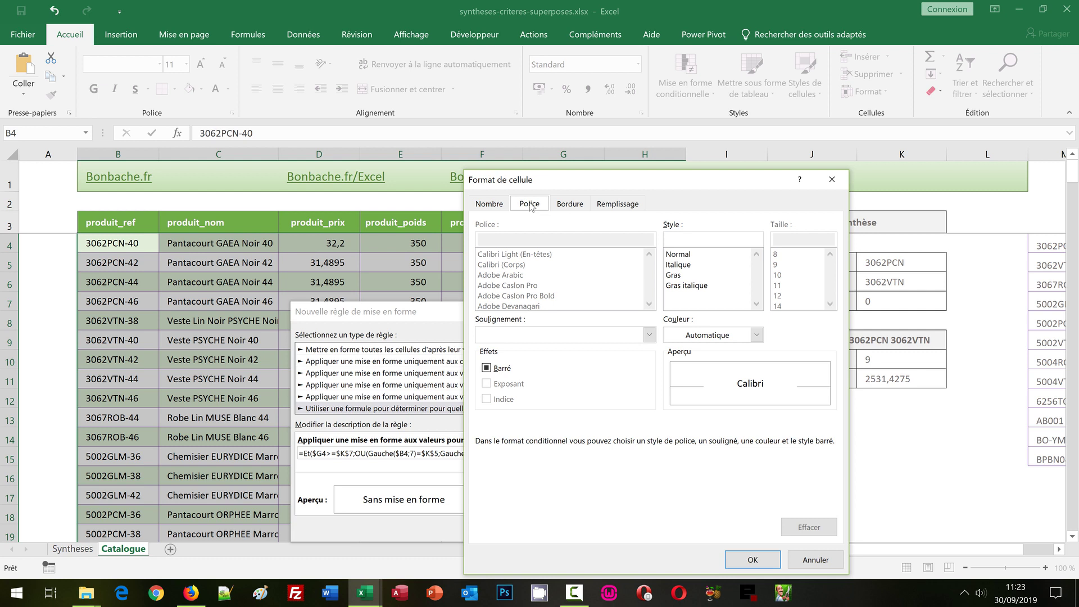
click(702, 336)
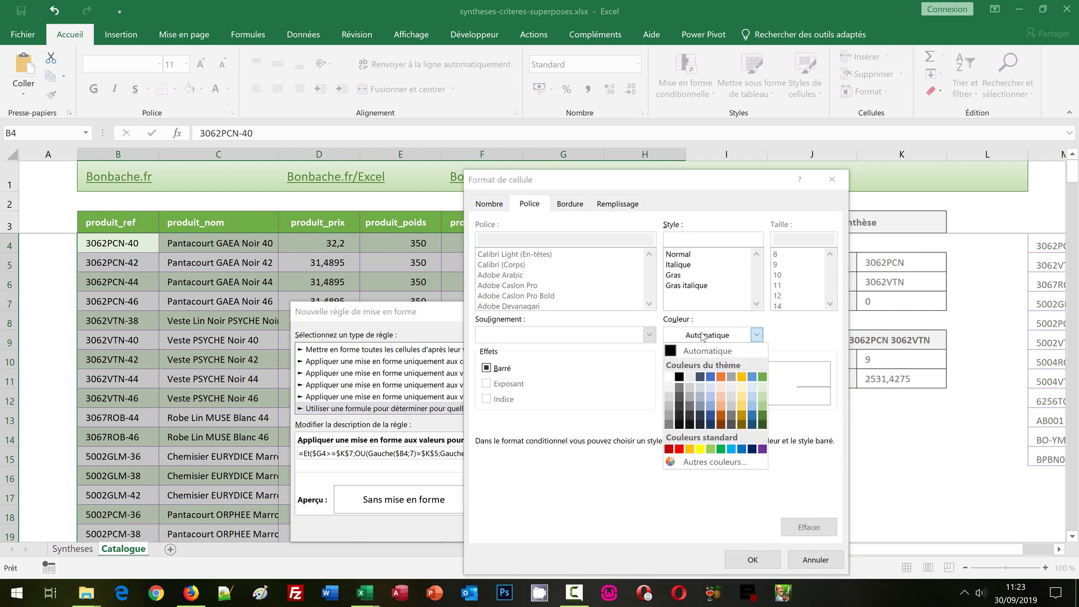
click(670, 449)
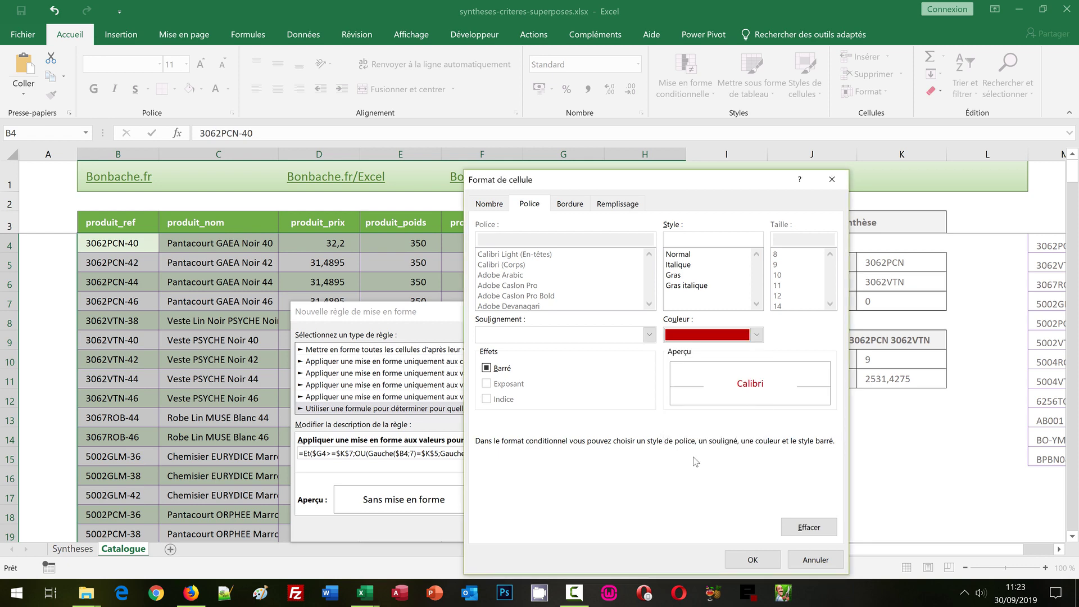
click(779, 556)
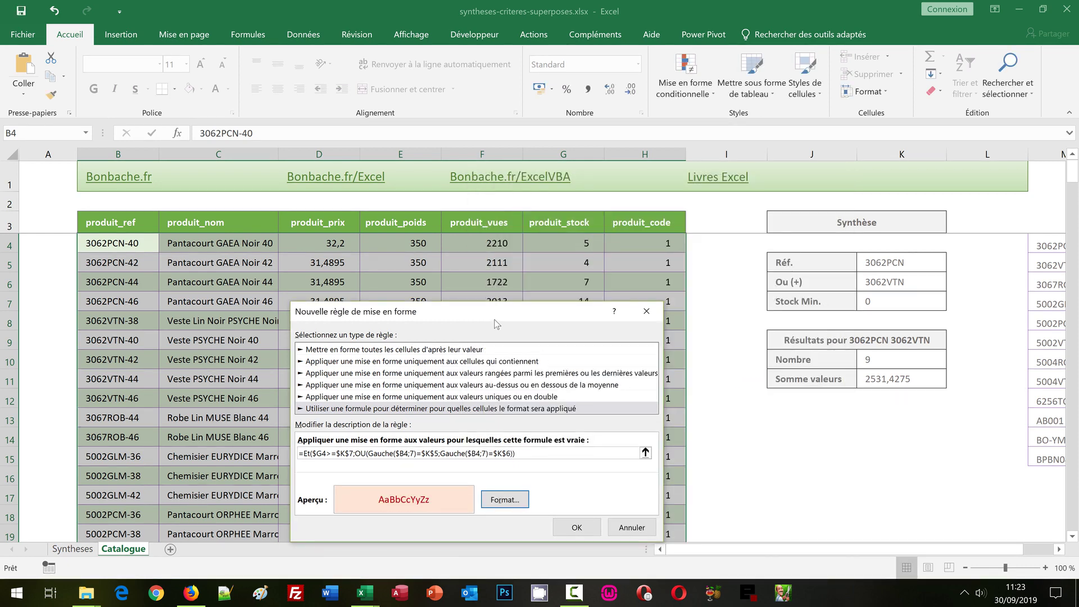
drag(493, 316, 510, 193)
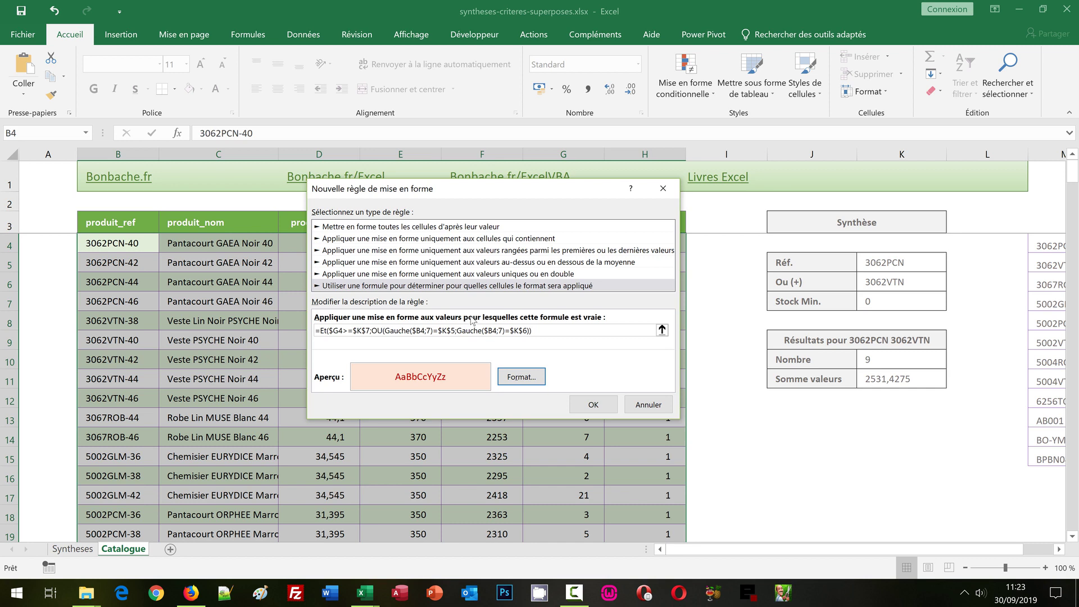
click(593, 404)
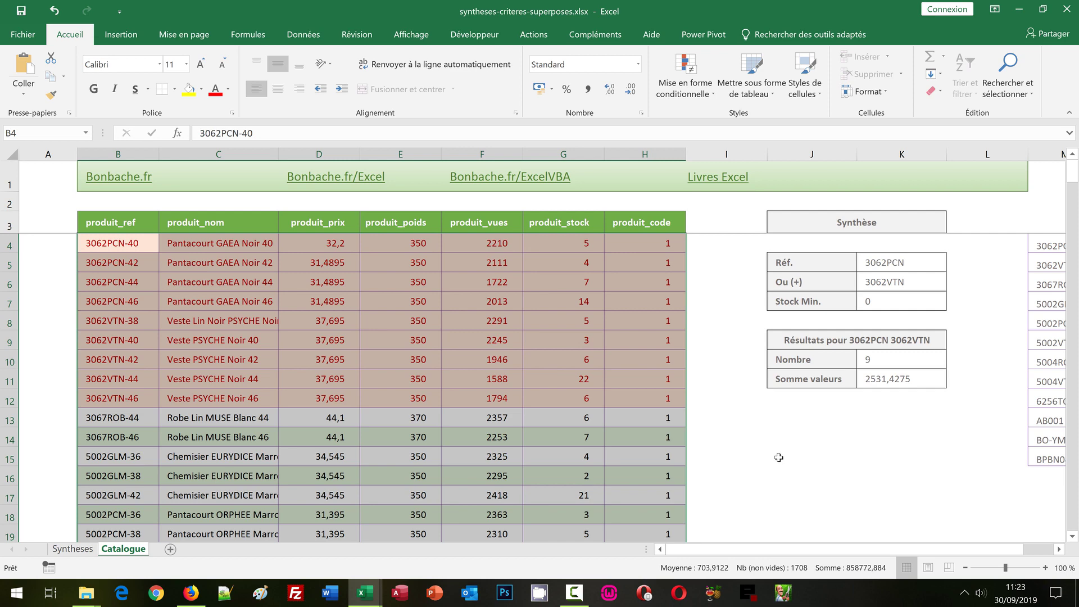
- Set the Stock Min. criterion in K7 to 7 and choose 3067ROB as the Ou (+) reference in K6
click(878, 309)
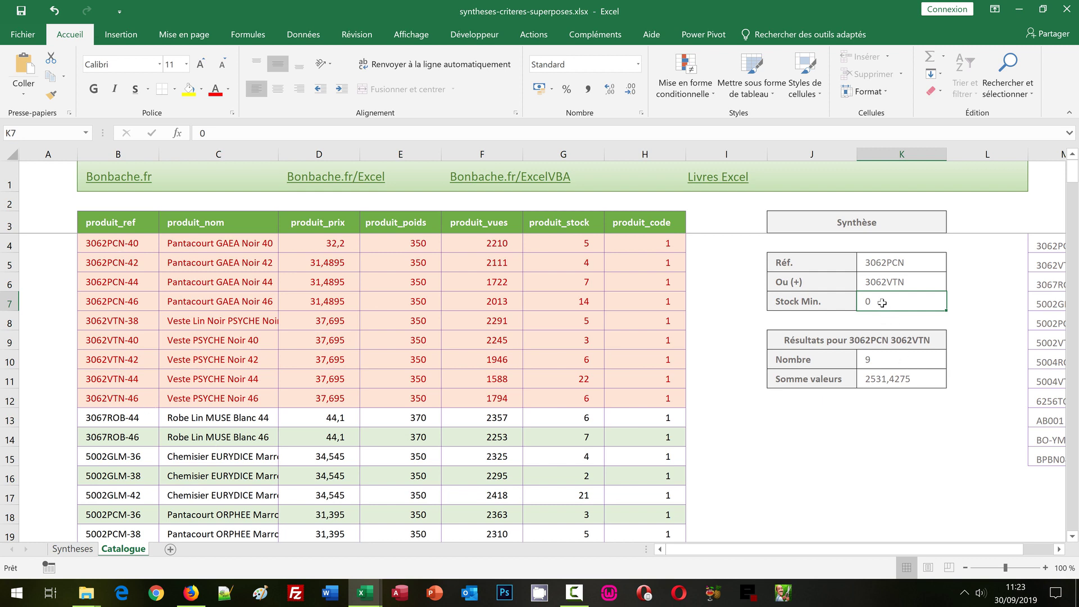
text(7)
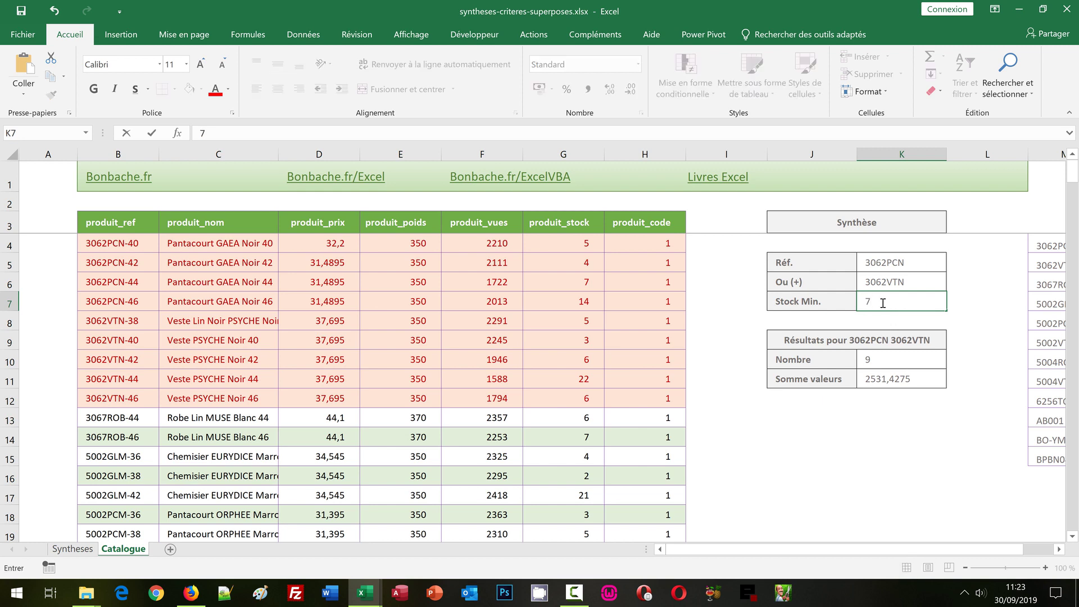
key(Return)
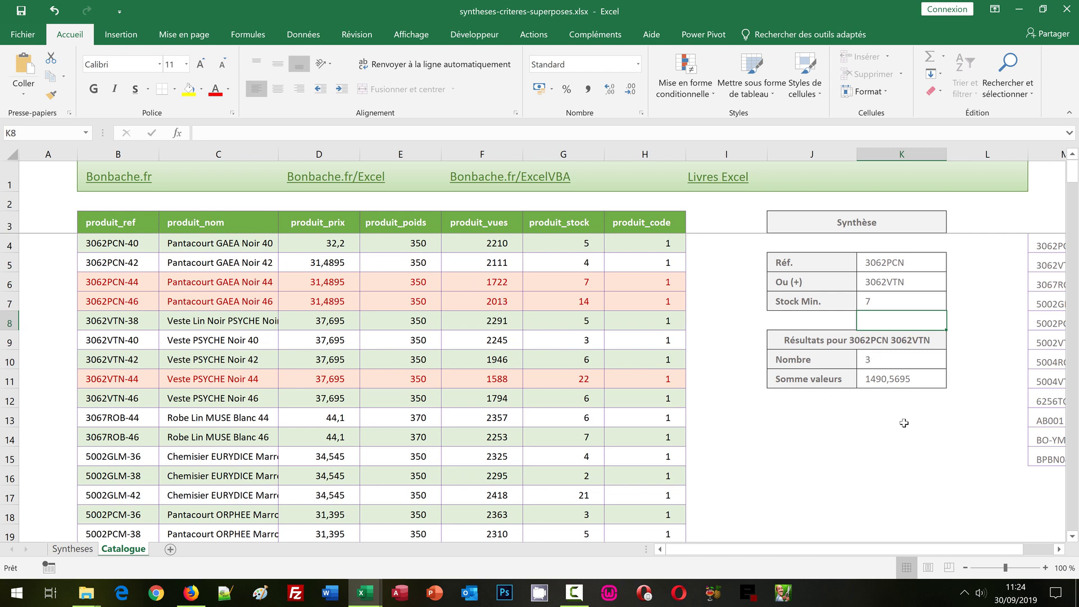
click(902, 282)
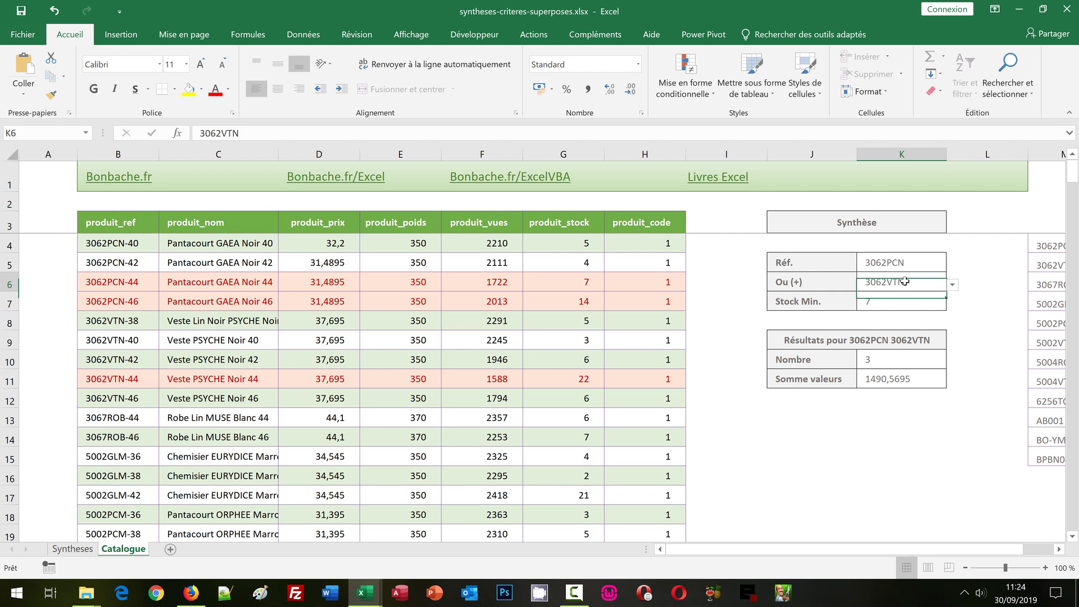
click(952, 286)
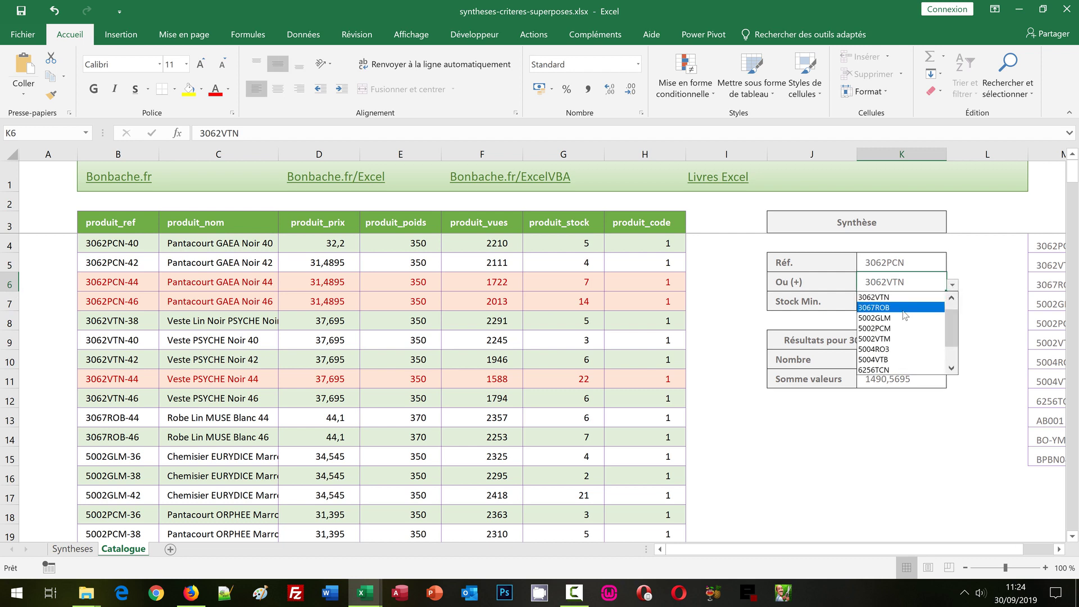
key(Escape)
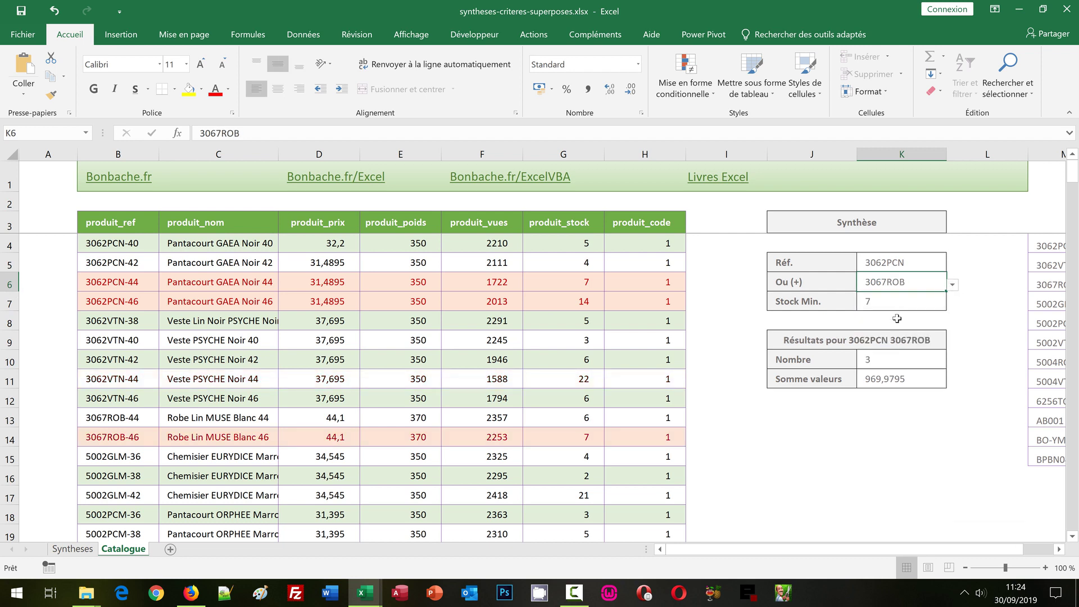